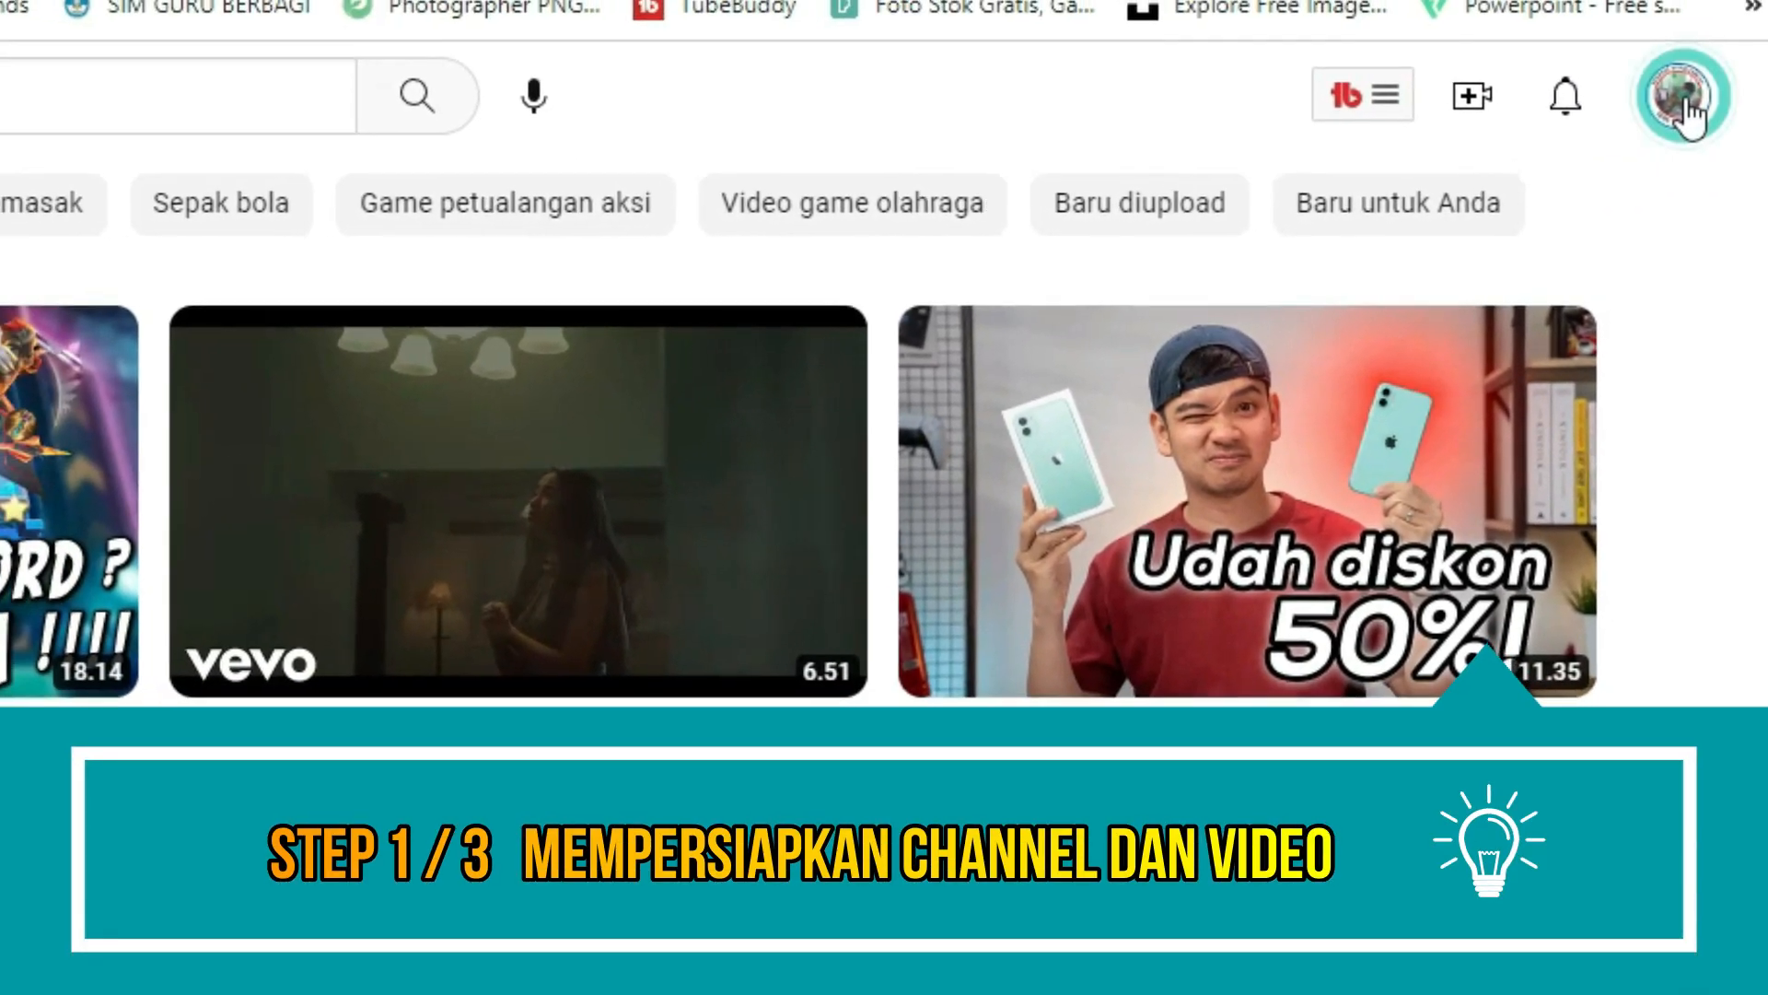
Step: Open YouTube Studio for the signed-in channel and display its list of uploaded content
click(1690, 106)
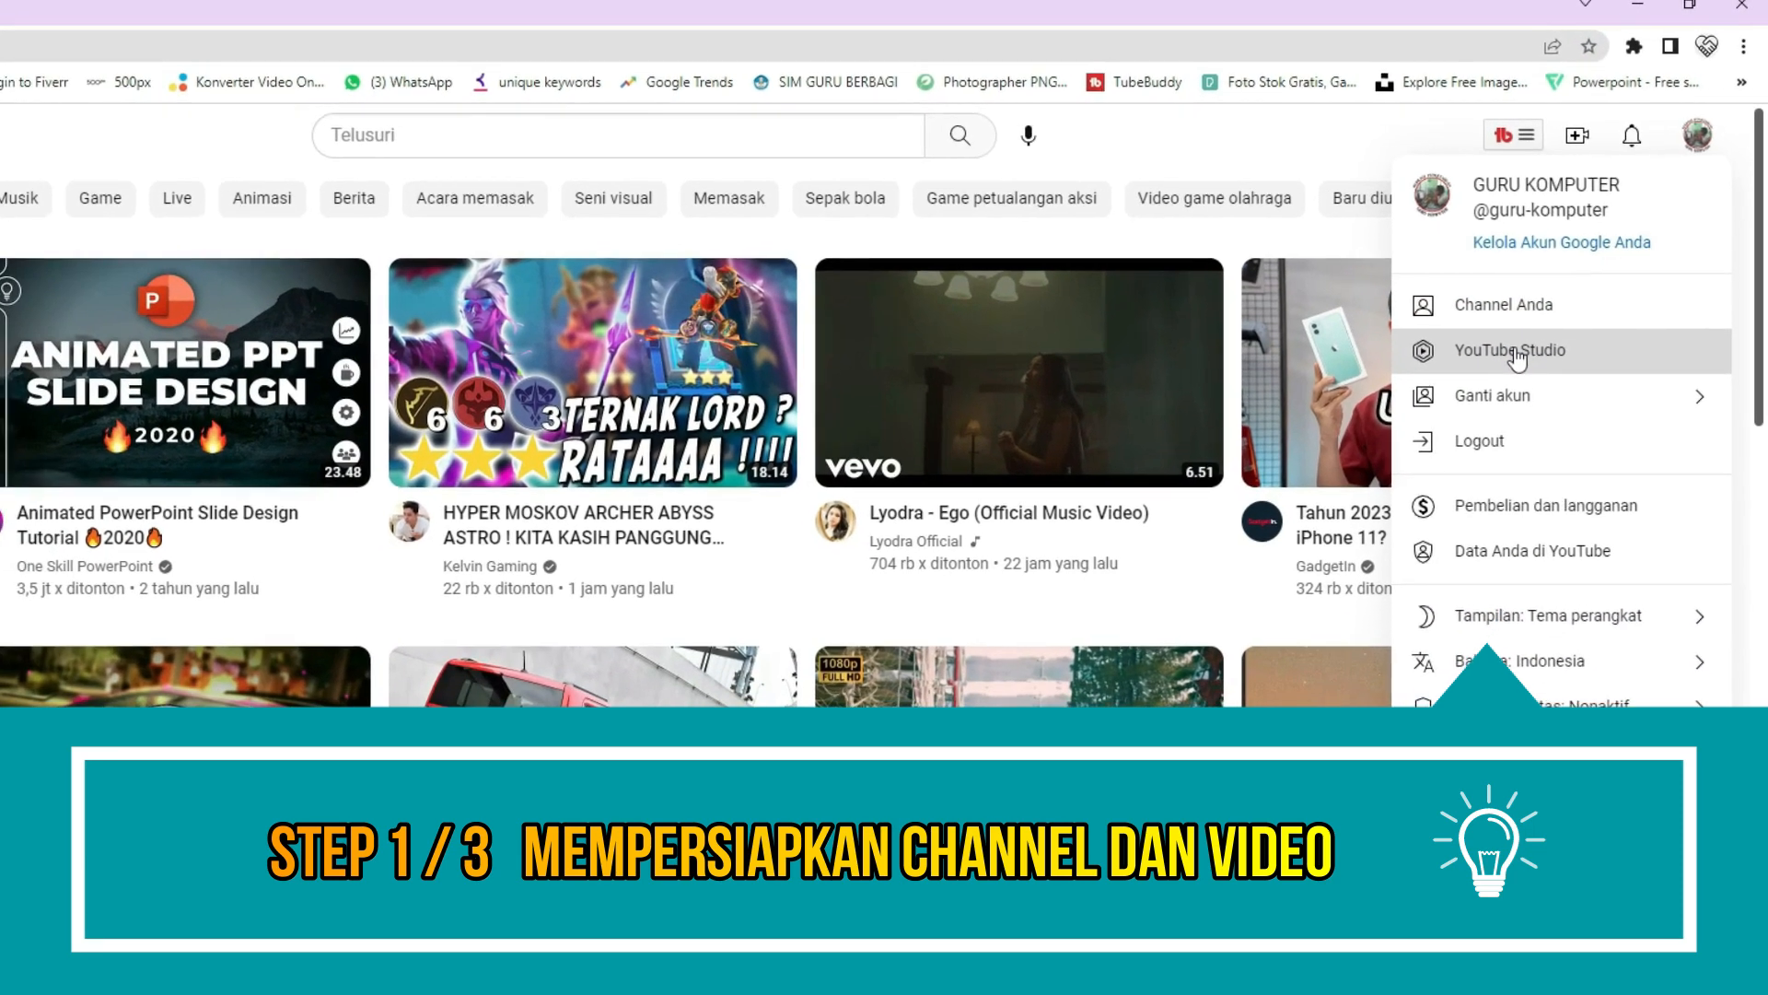
click(1515, 355)
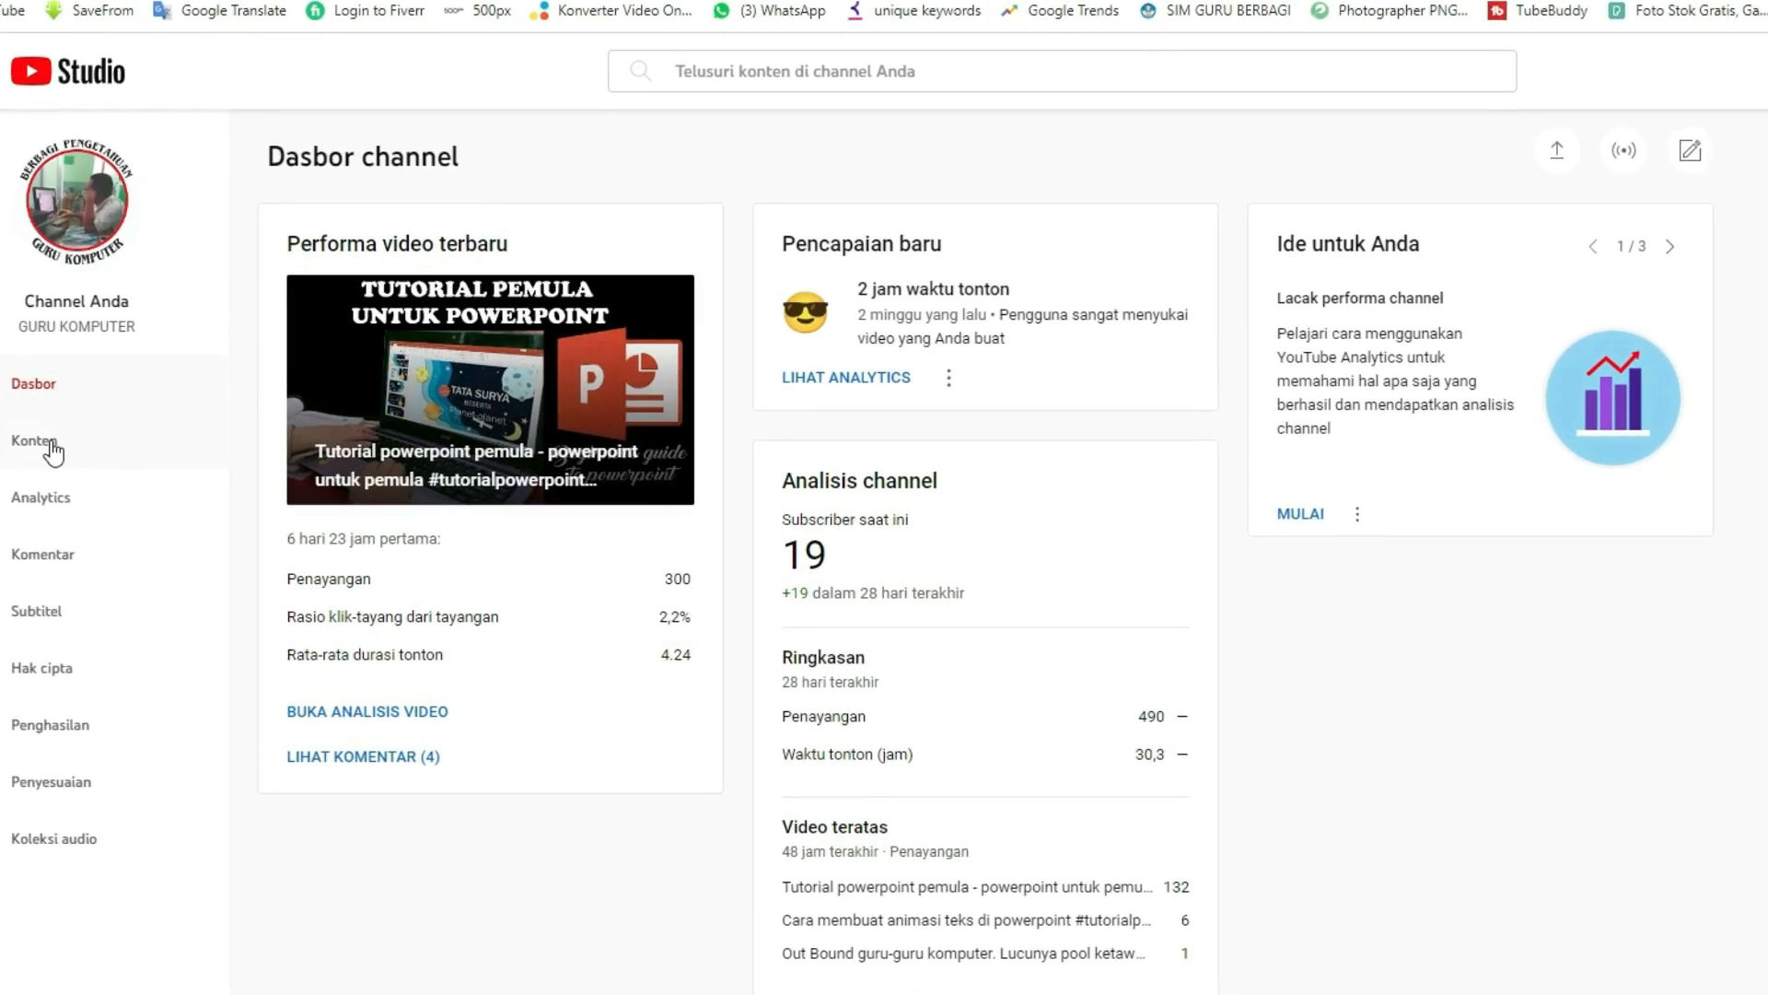
click(52, 449)
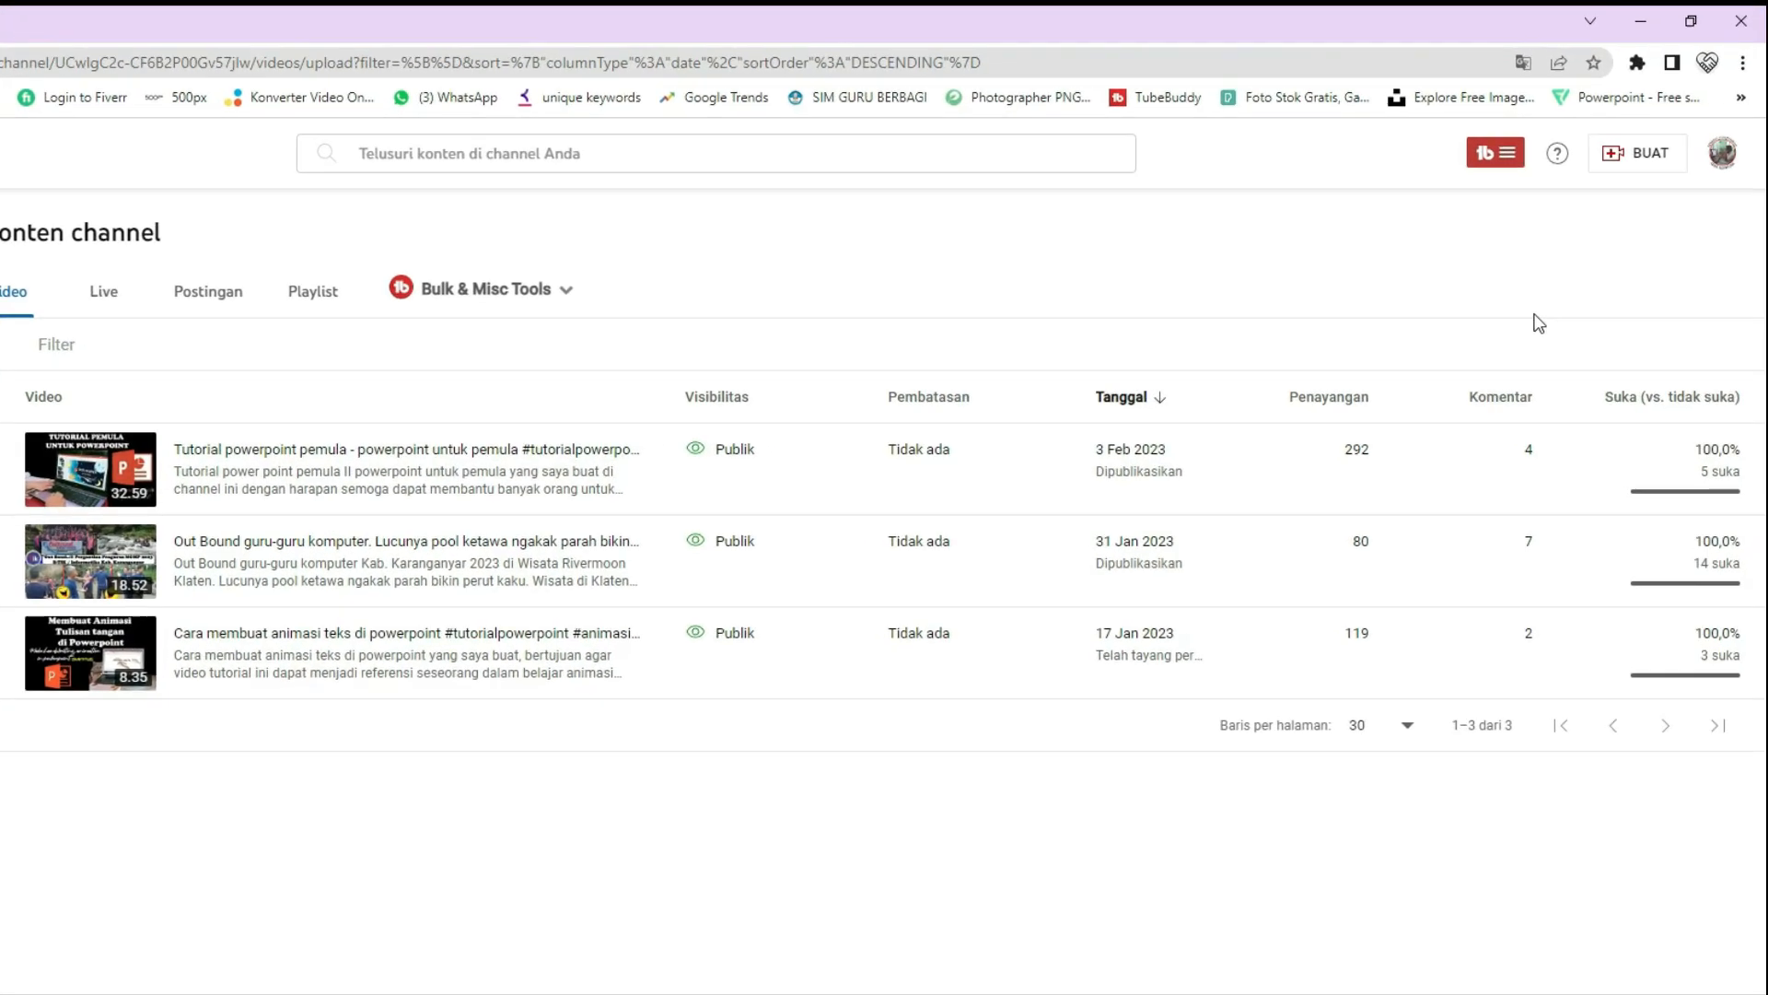
Step: Start a new video upload using the file SEO 100% OK.mp4 from the Data (E:) drive
click(1565, 291)
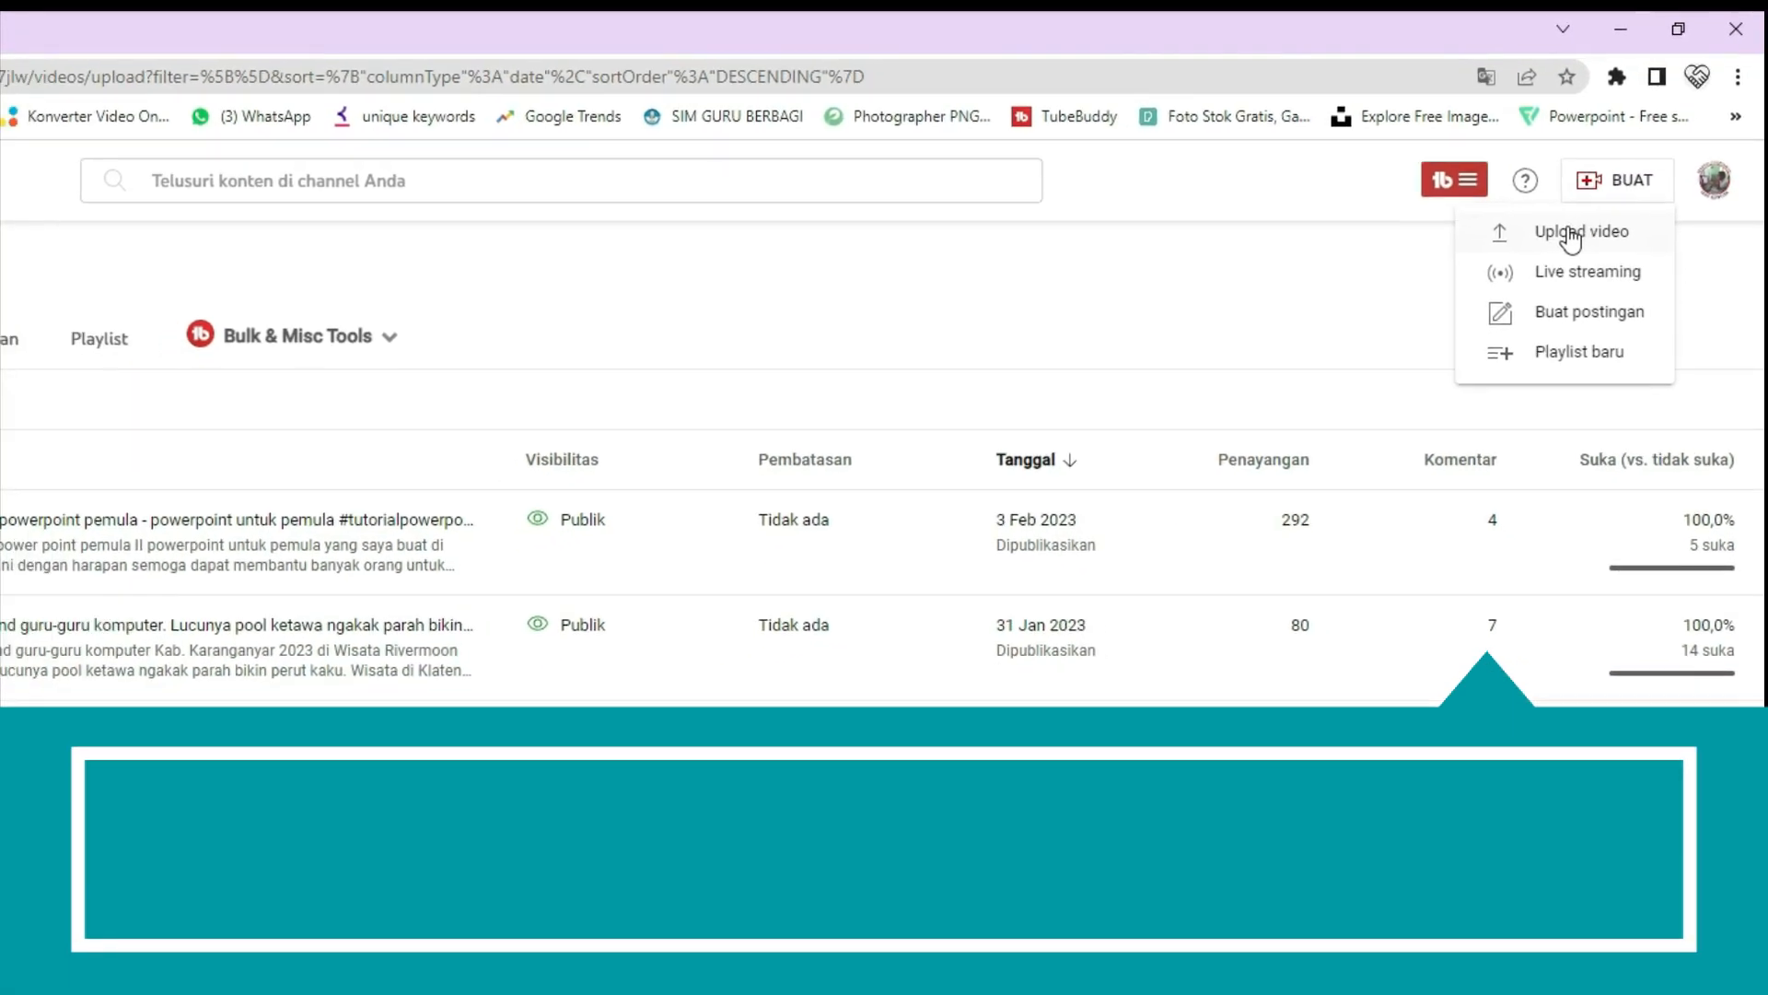
click(1623, 166)
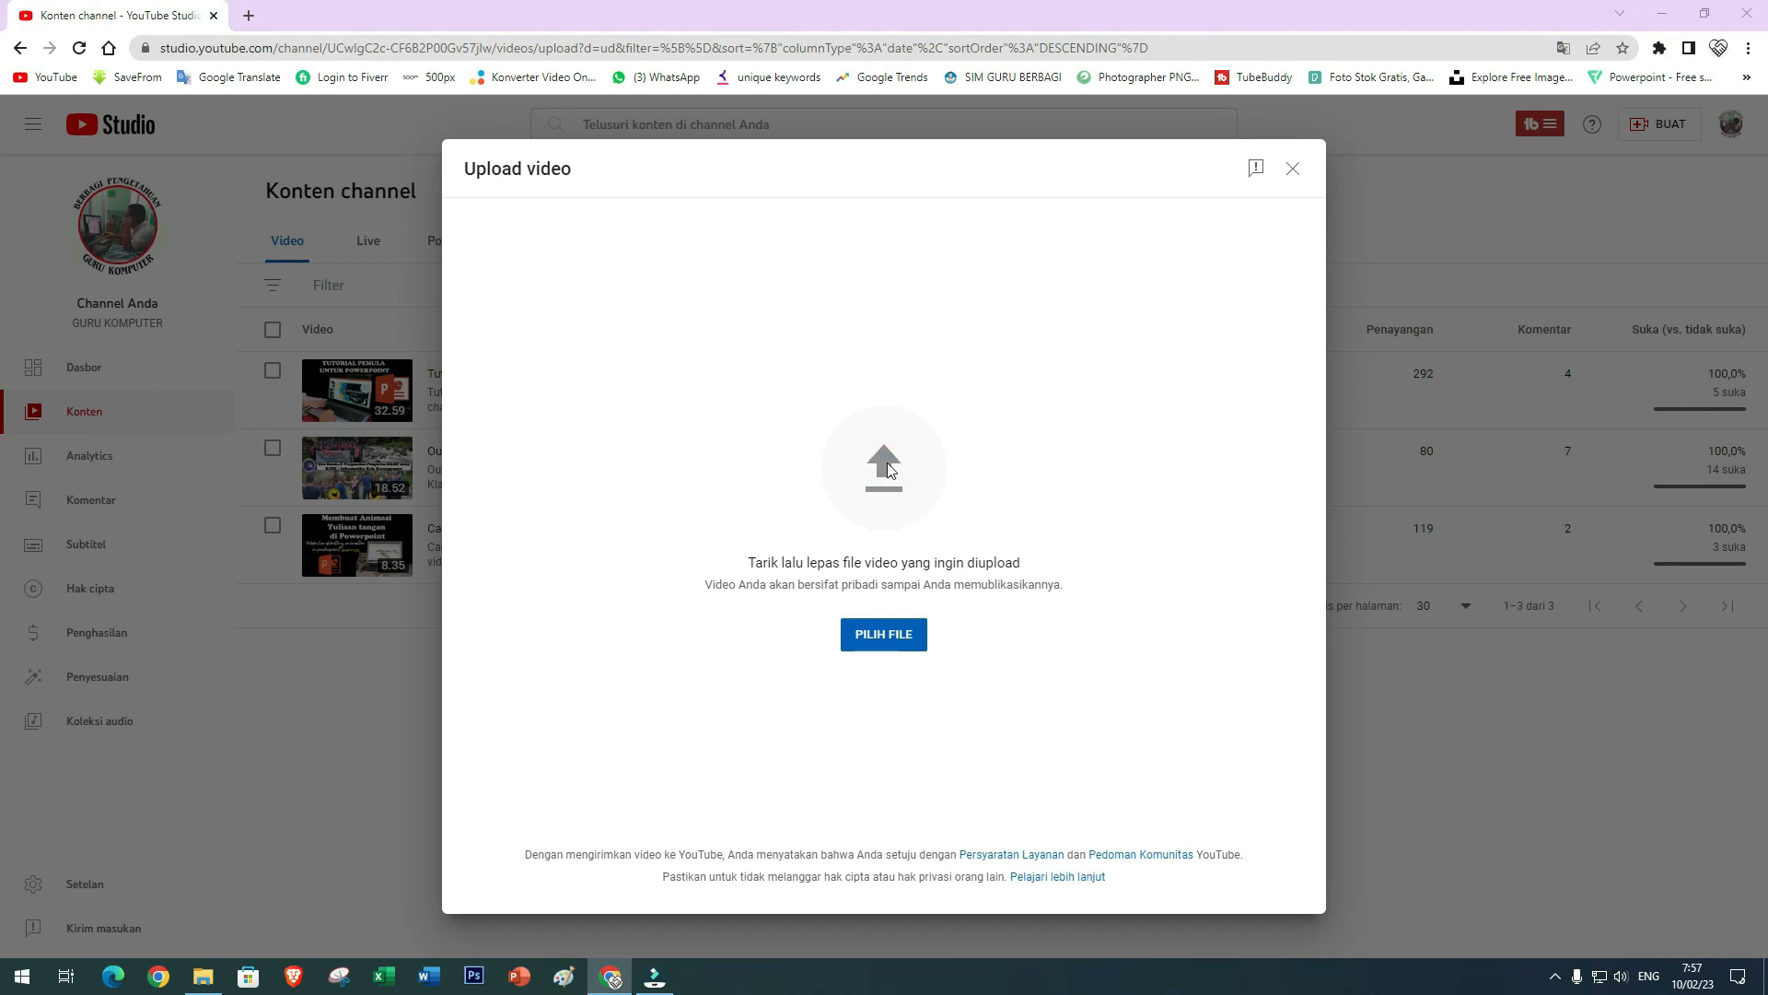
click(887, 465)
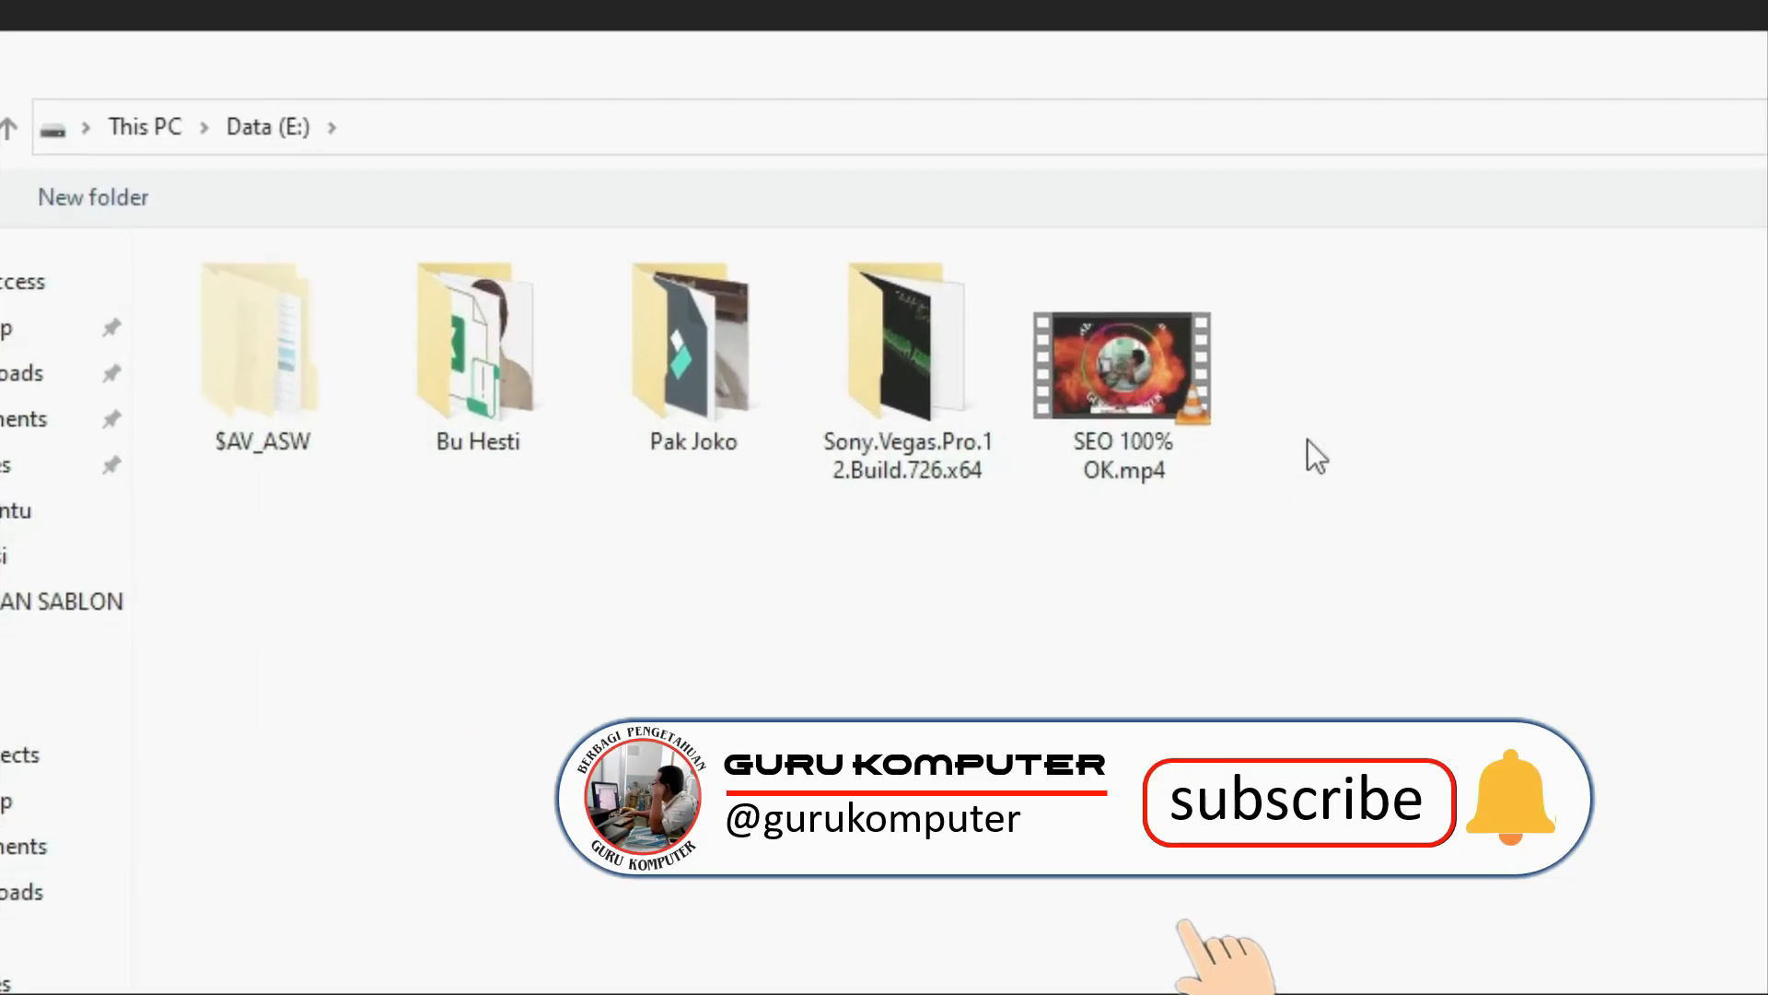
click(1162, 475)
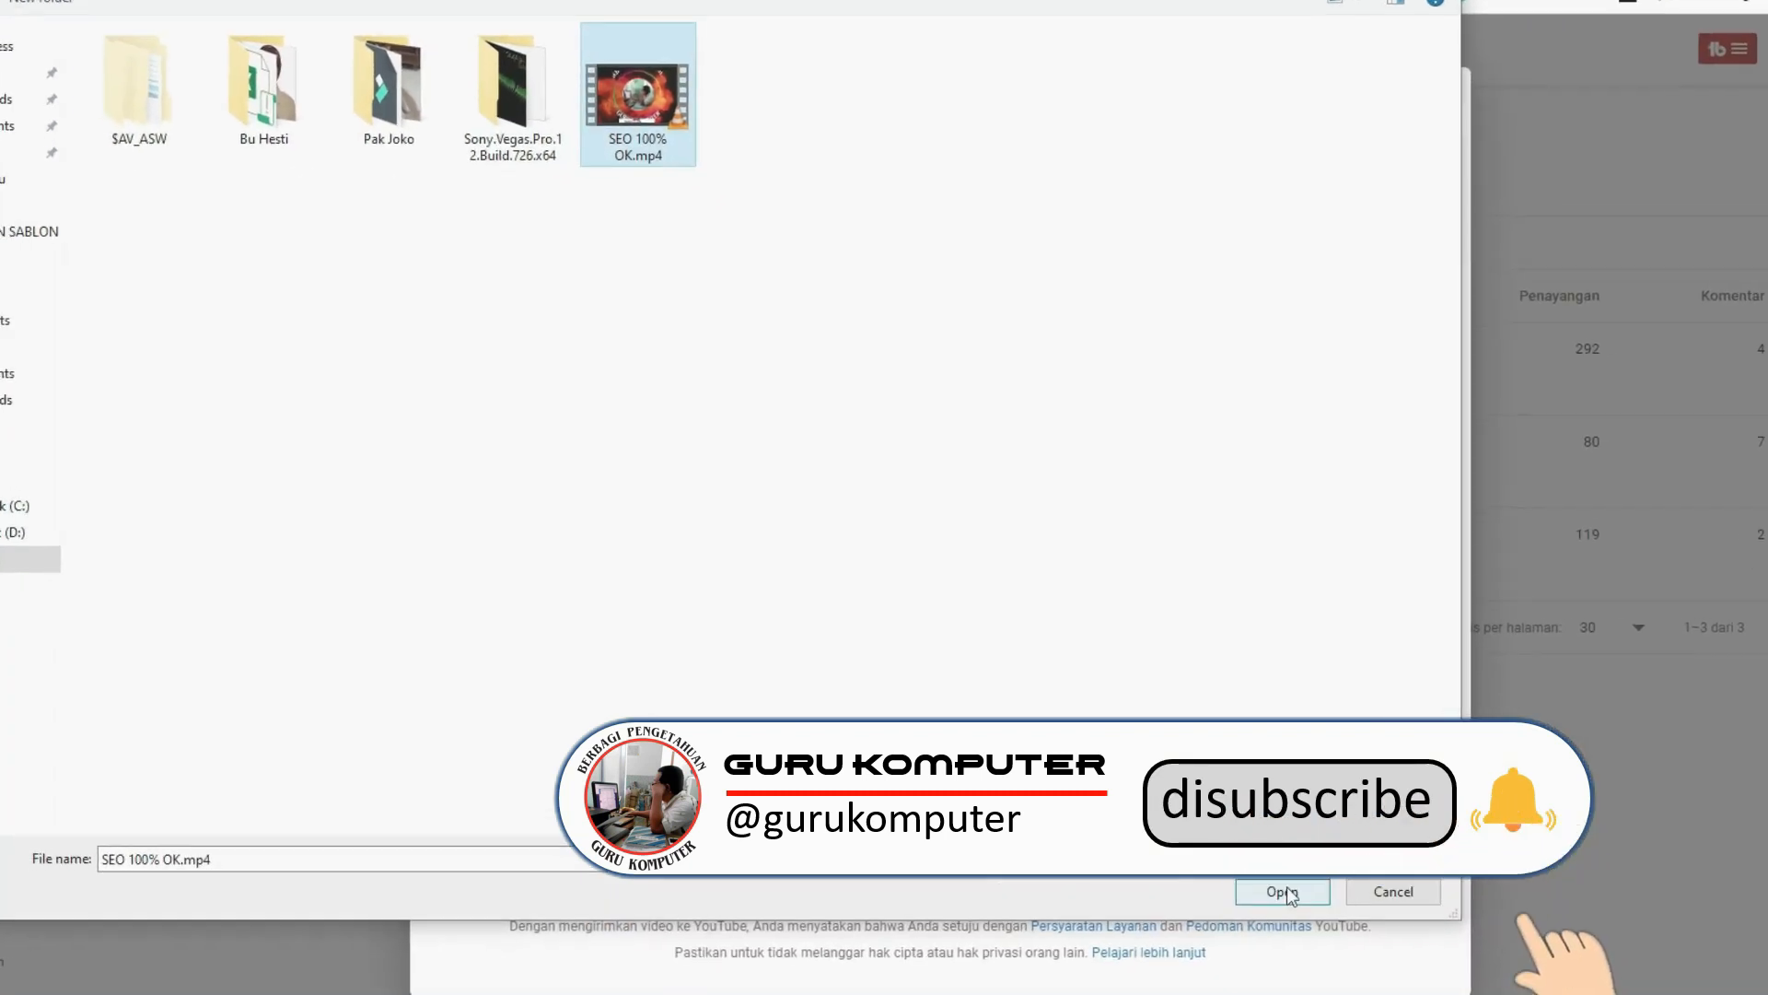
click(1275, 888)
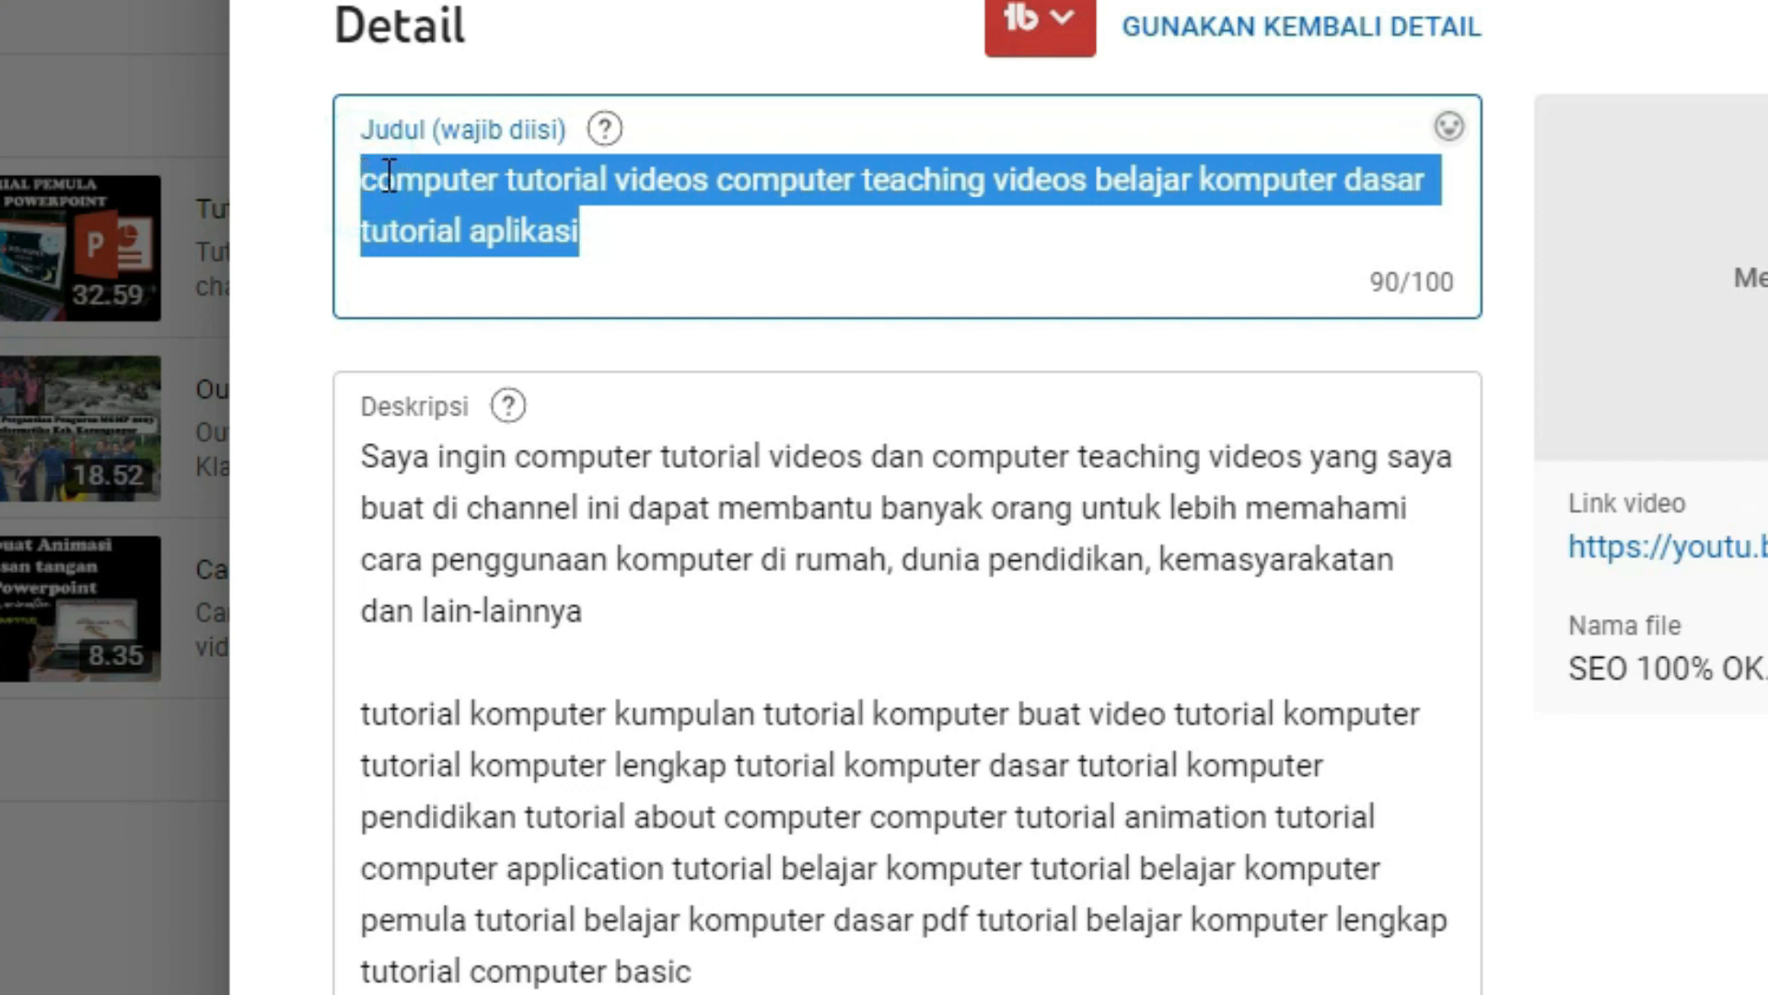
Step: Title the video "MENYETTING SEO 100% SEMPURNA" and replace the description's opening words before "yang saya buat" with the same phrase
text(MENYETTING SEO 100% SEMPURNA)
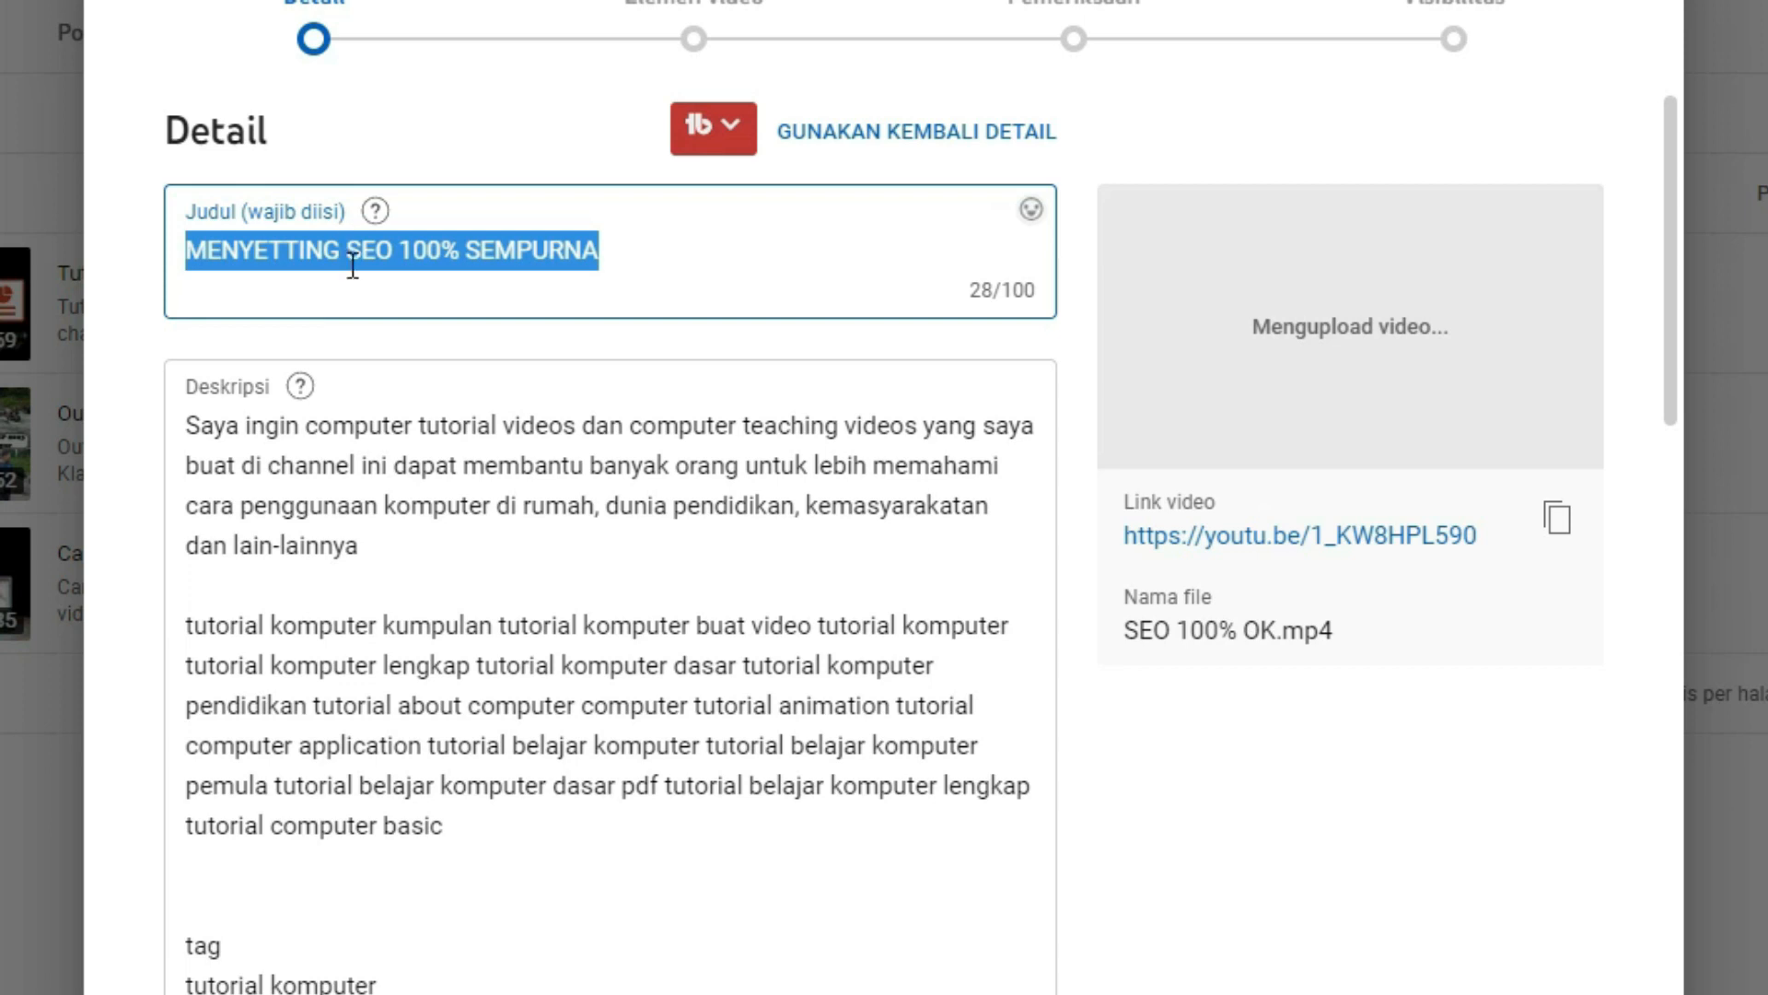
click(192, 428)
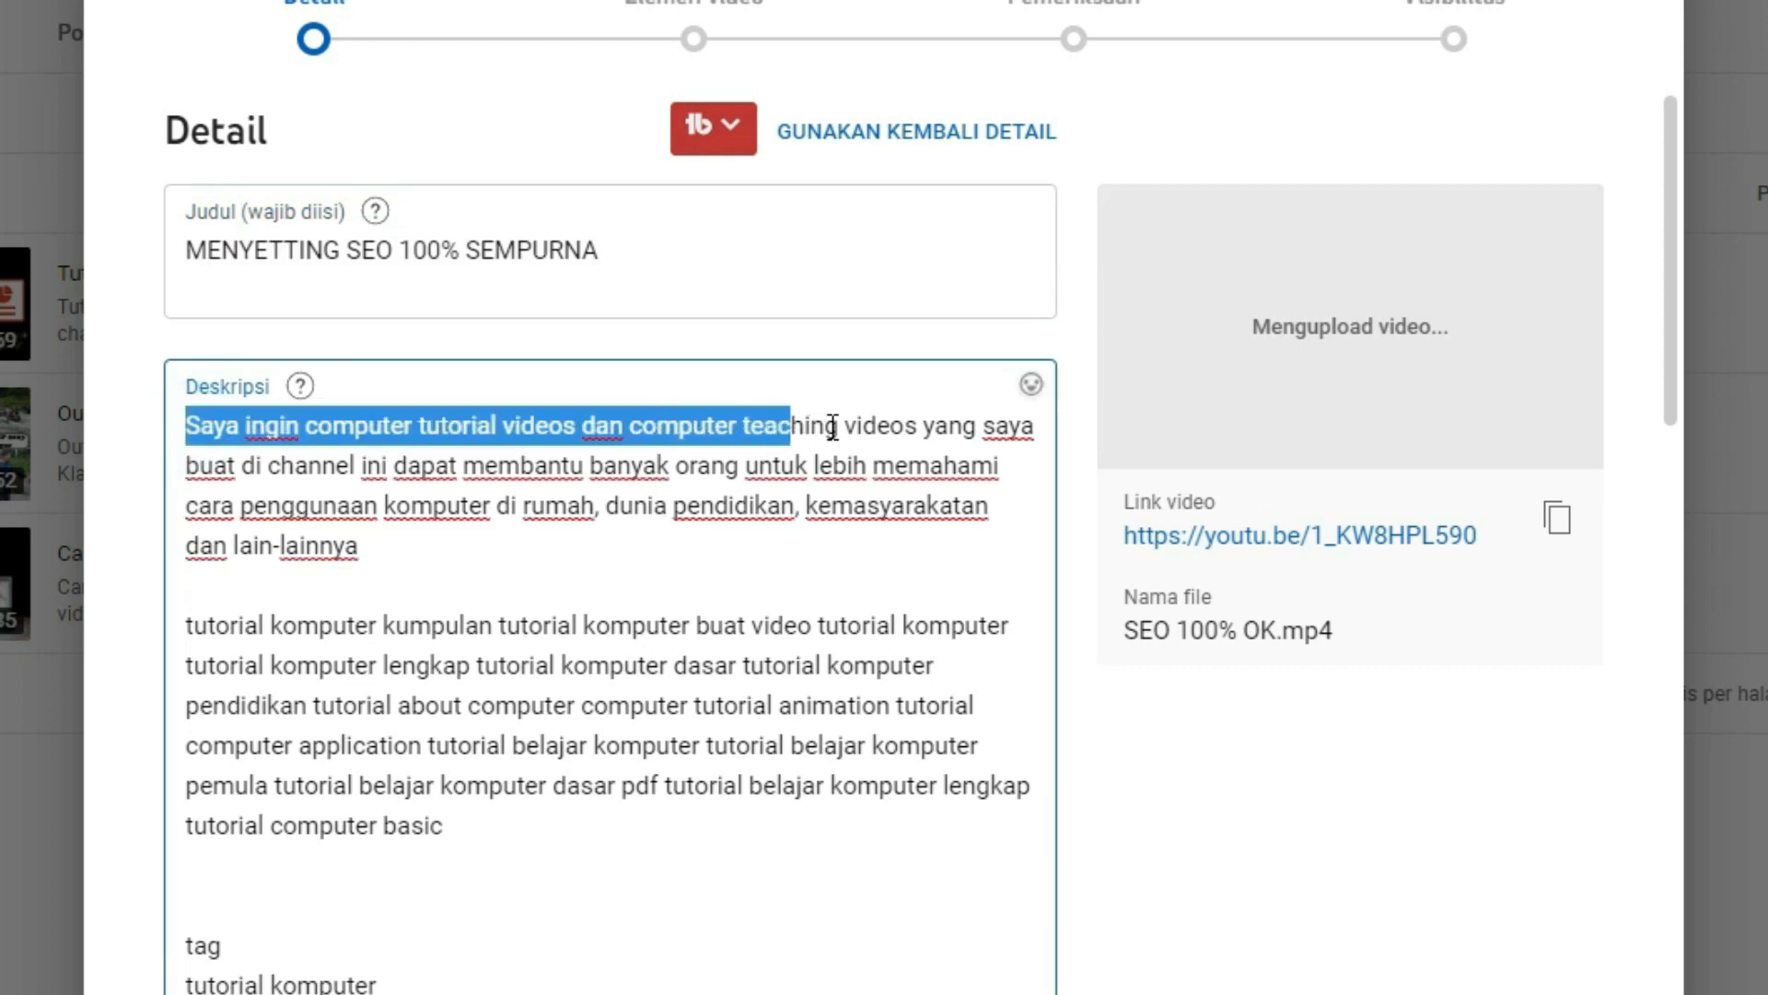
drag(886, 435, 908, 429)
text(MENYETTING SEO 100% SEMPURNA)
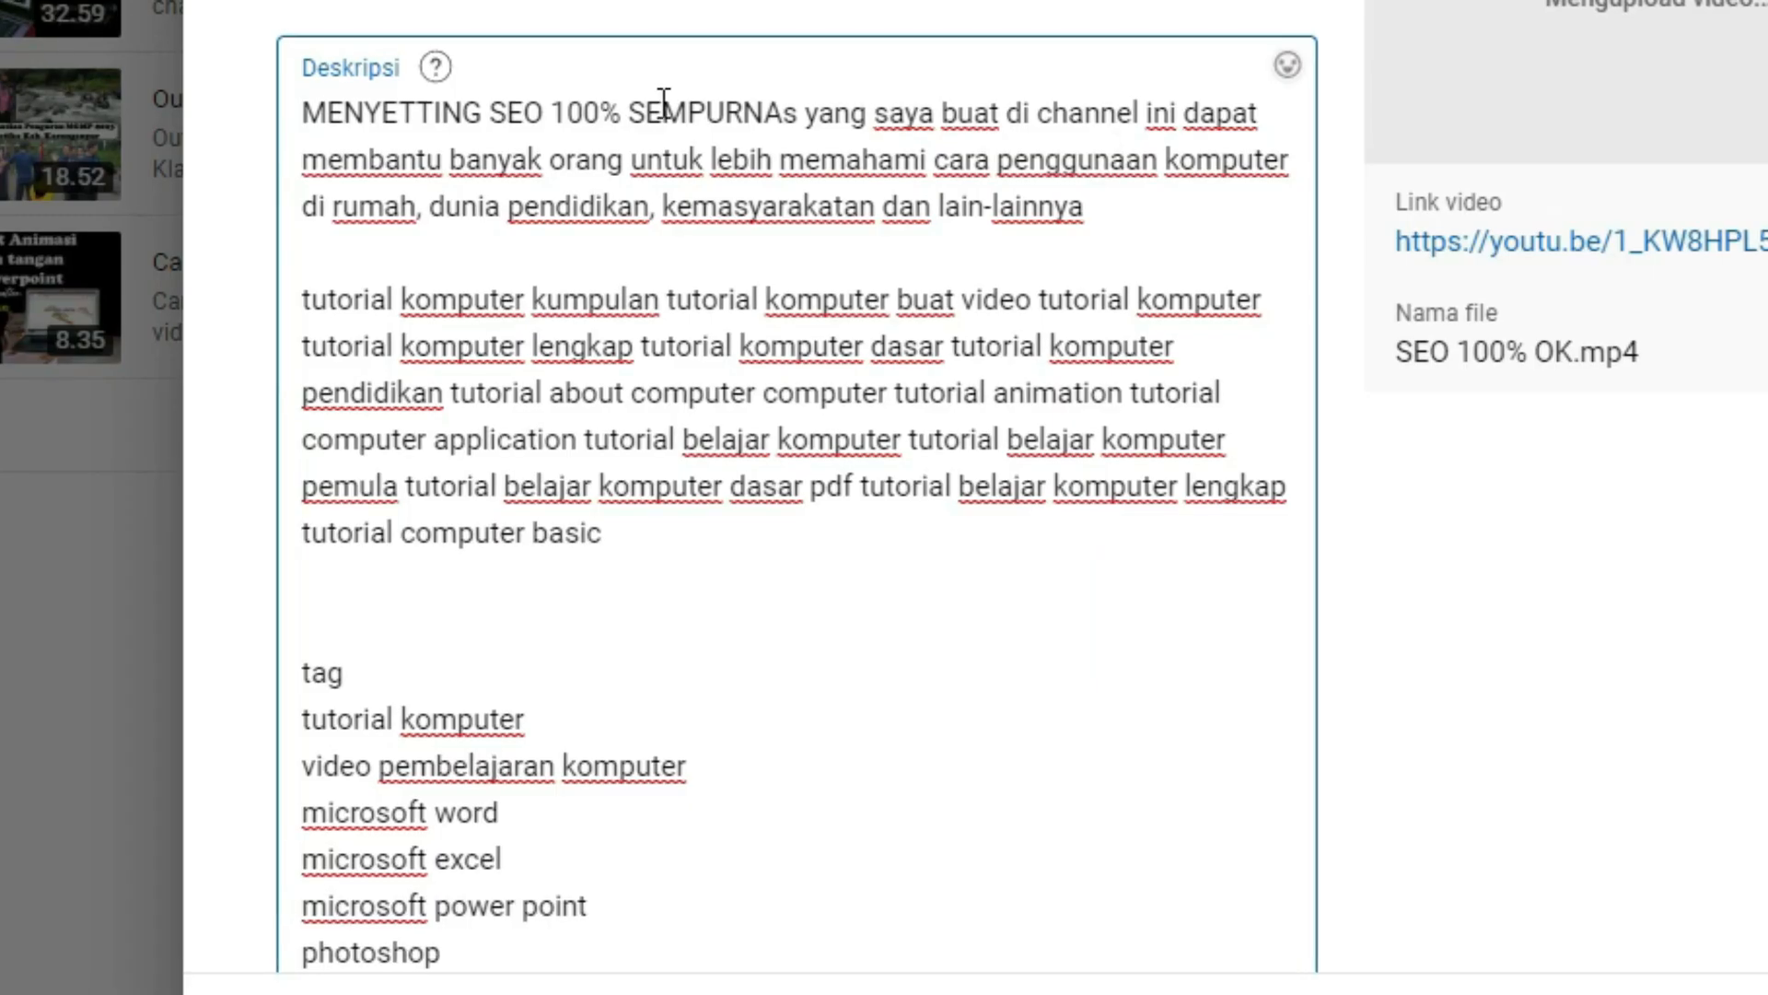
click(799, 112)
key(BackSpace)
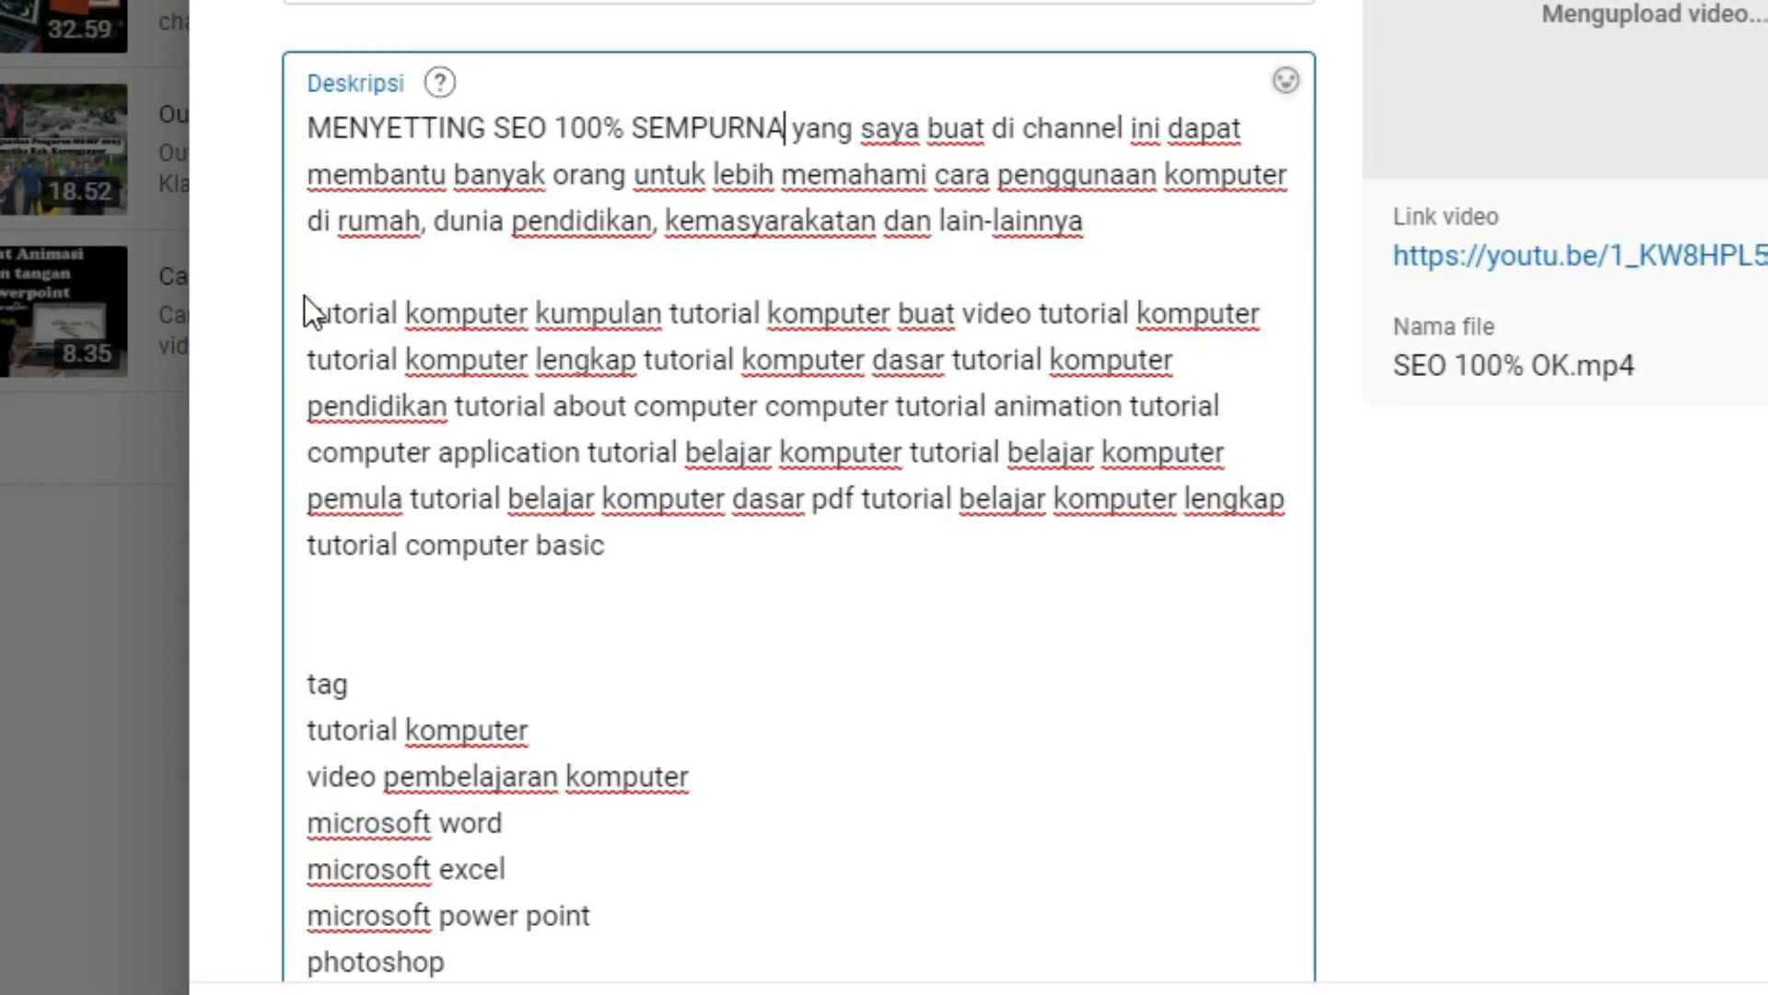
Step: Delete the "tutorial komputer" keyword paragraph and the whole tag list from the description, keeping the hashtags
drag(314, 313, 635, 534)
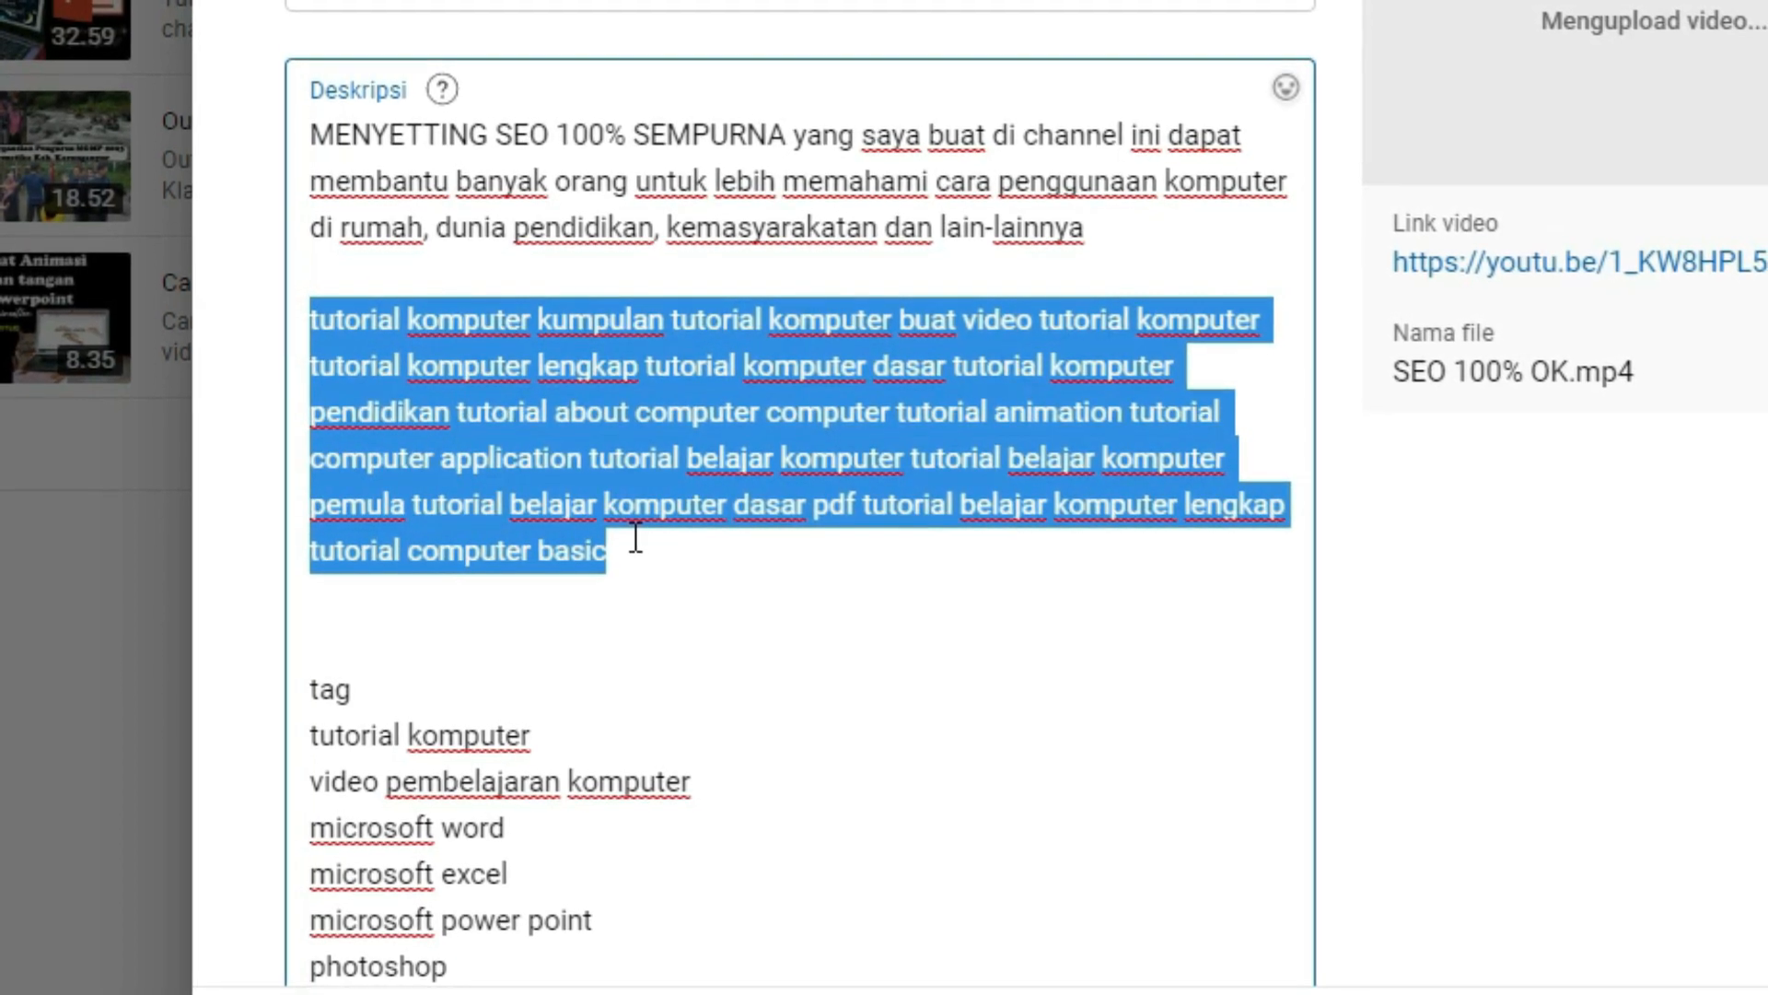
key(BackSpace)
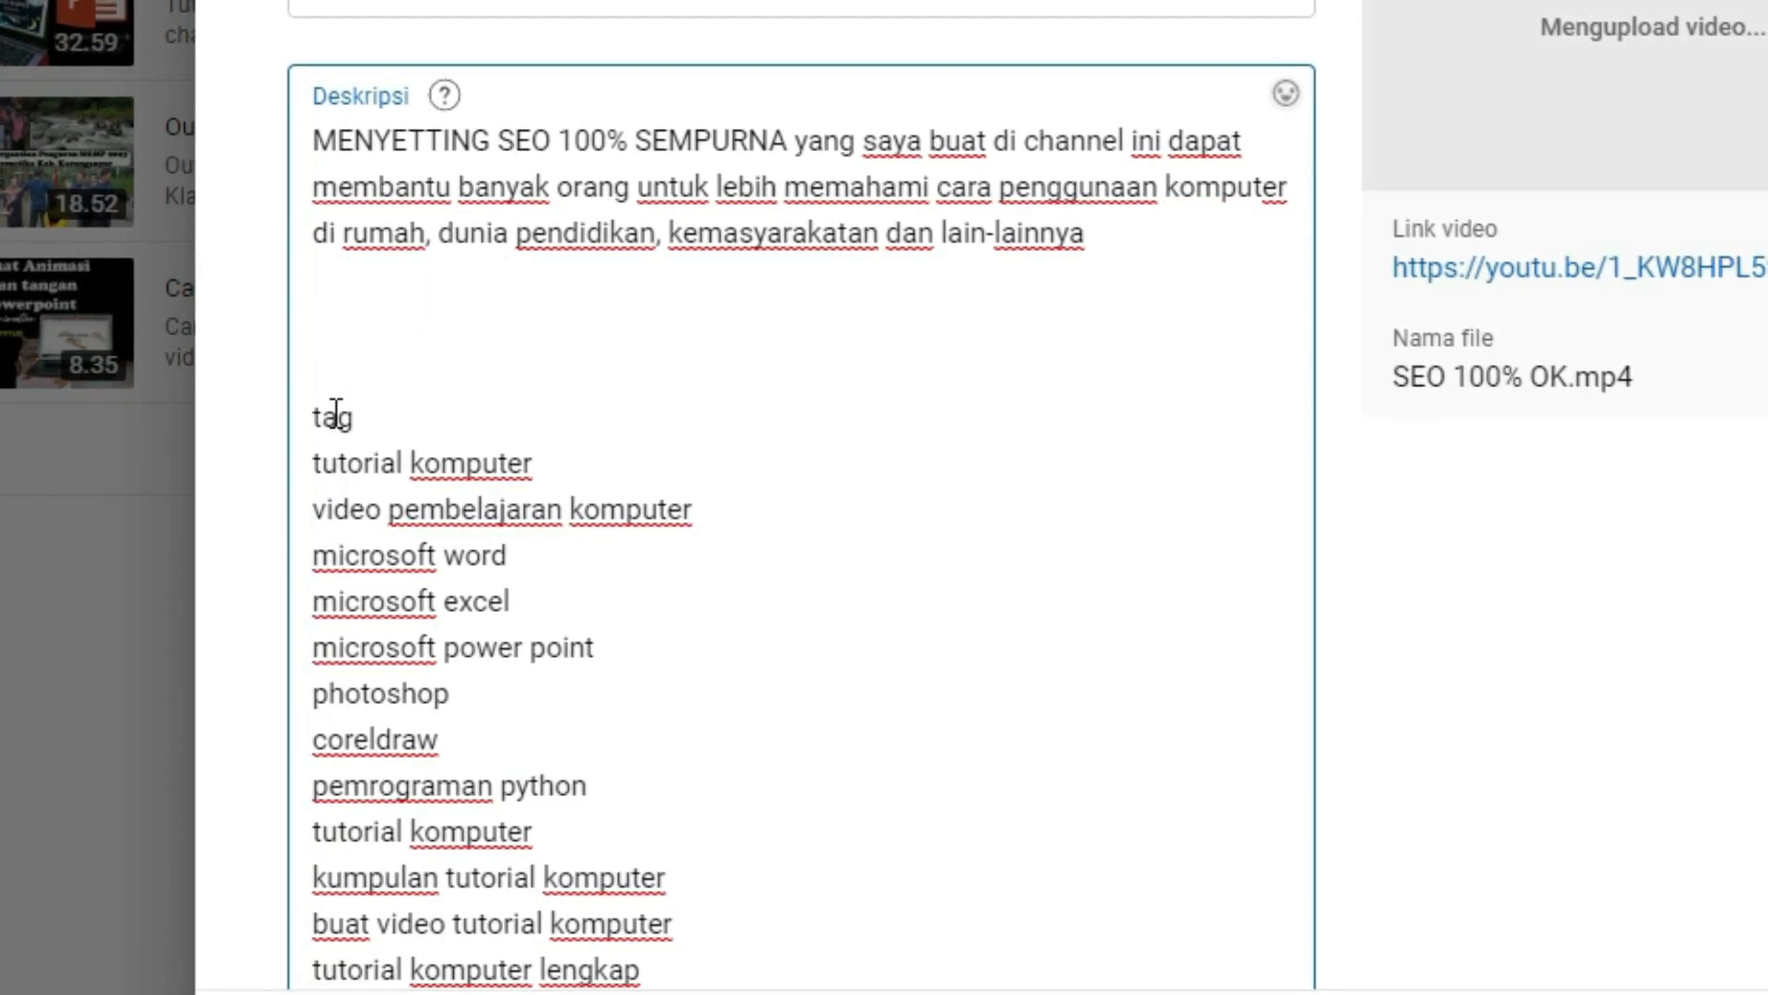
drag(315, 416, 544, 692)
drag(645, 985, 724, 547)
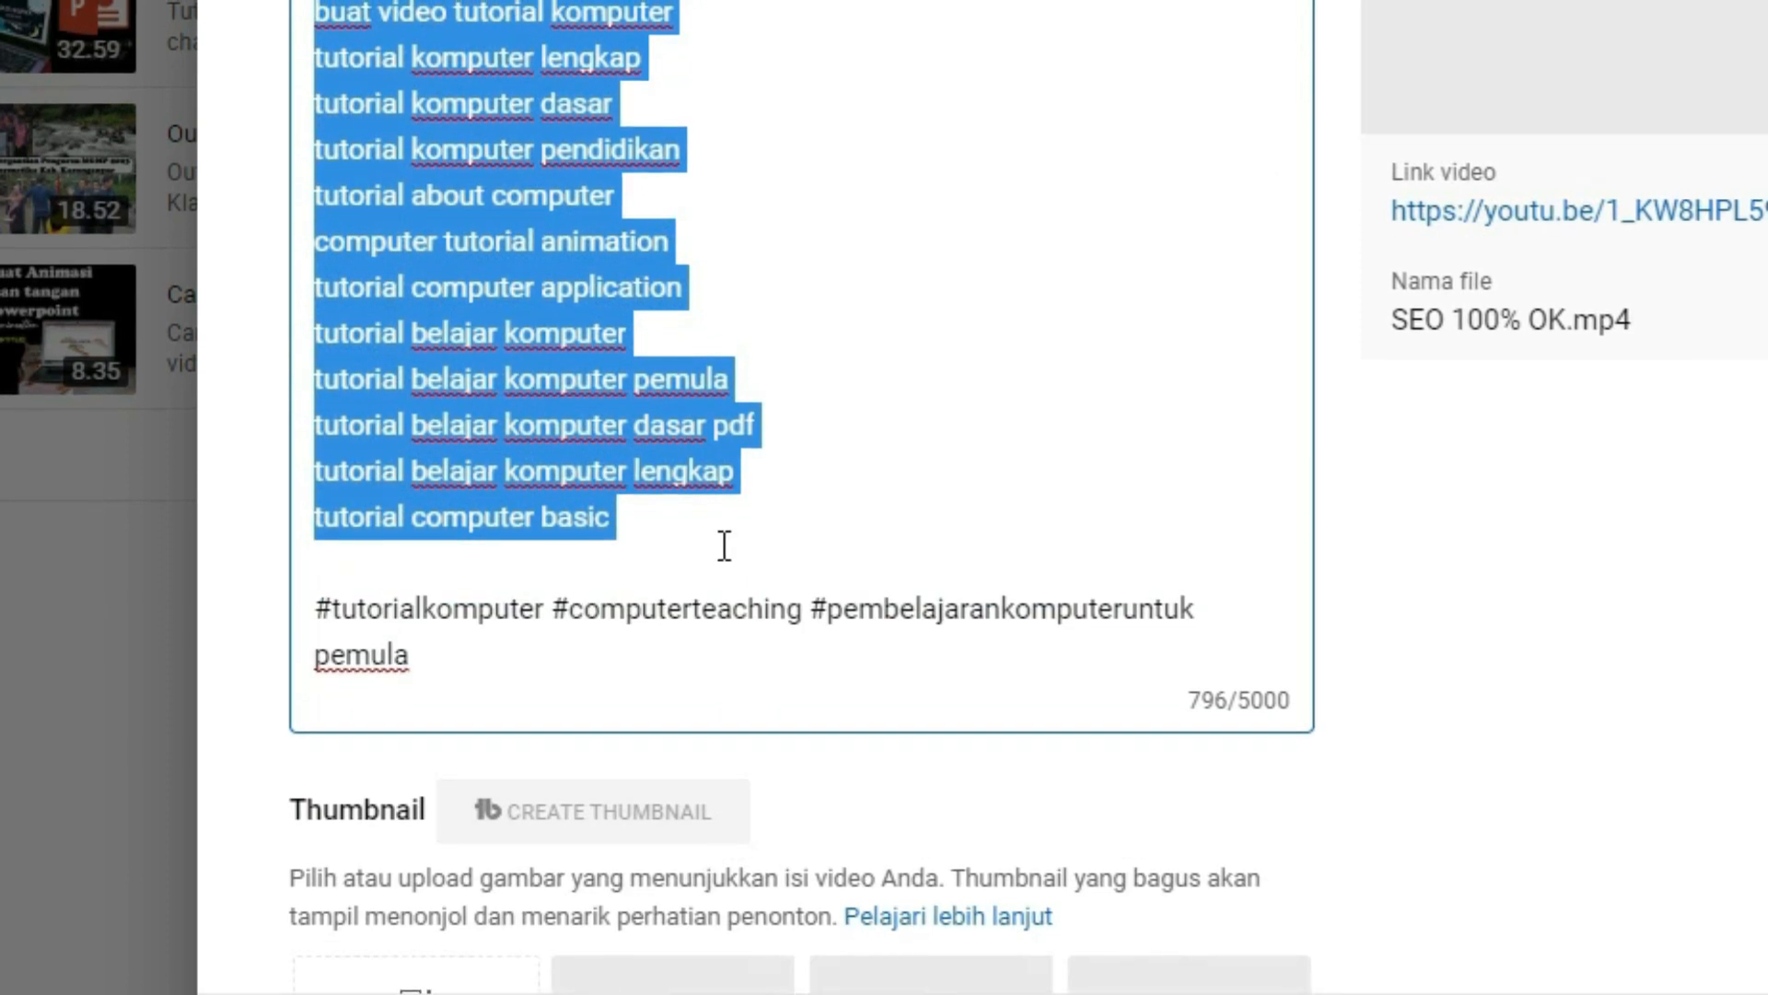
key(BackSpace)
Step: Remove the surplus blank lines between the description's intro paragraph and the hashtags
scroll(747, 120, up, 5)
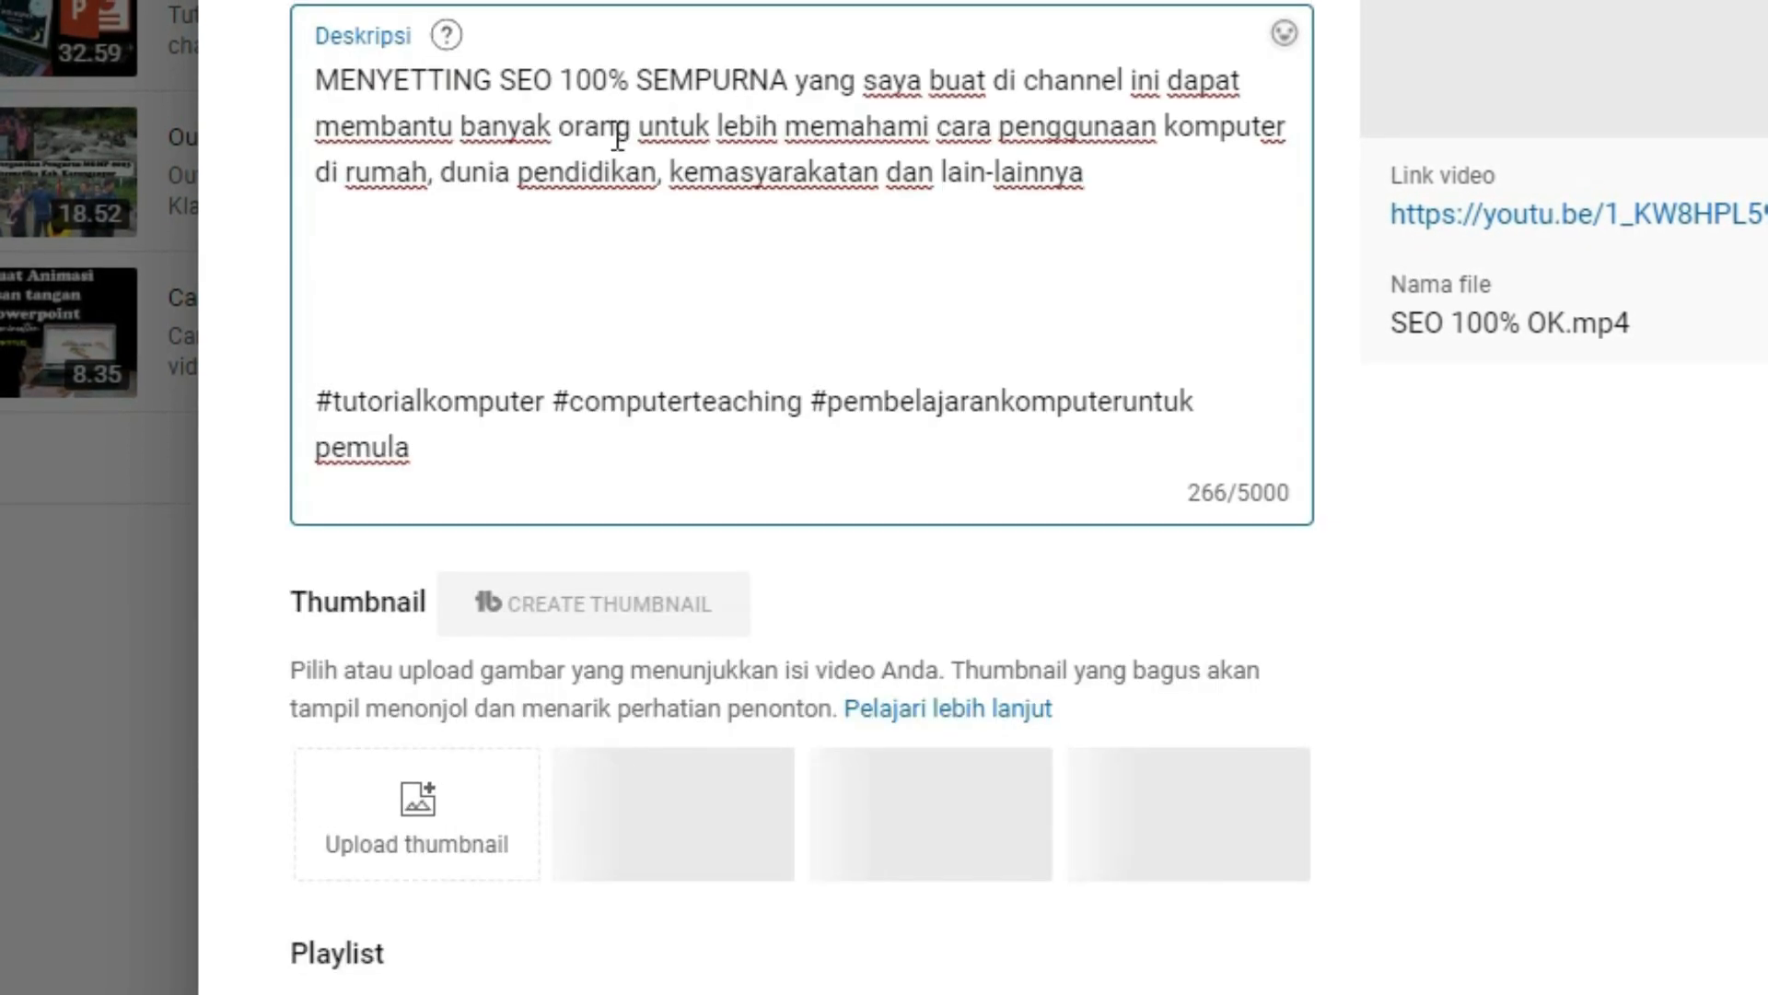
click(344, 242)
click(360, 256)
key(BackSpace)
key(BackSpace)
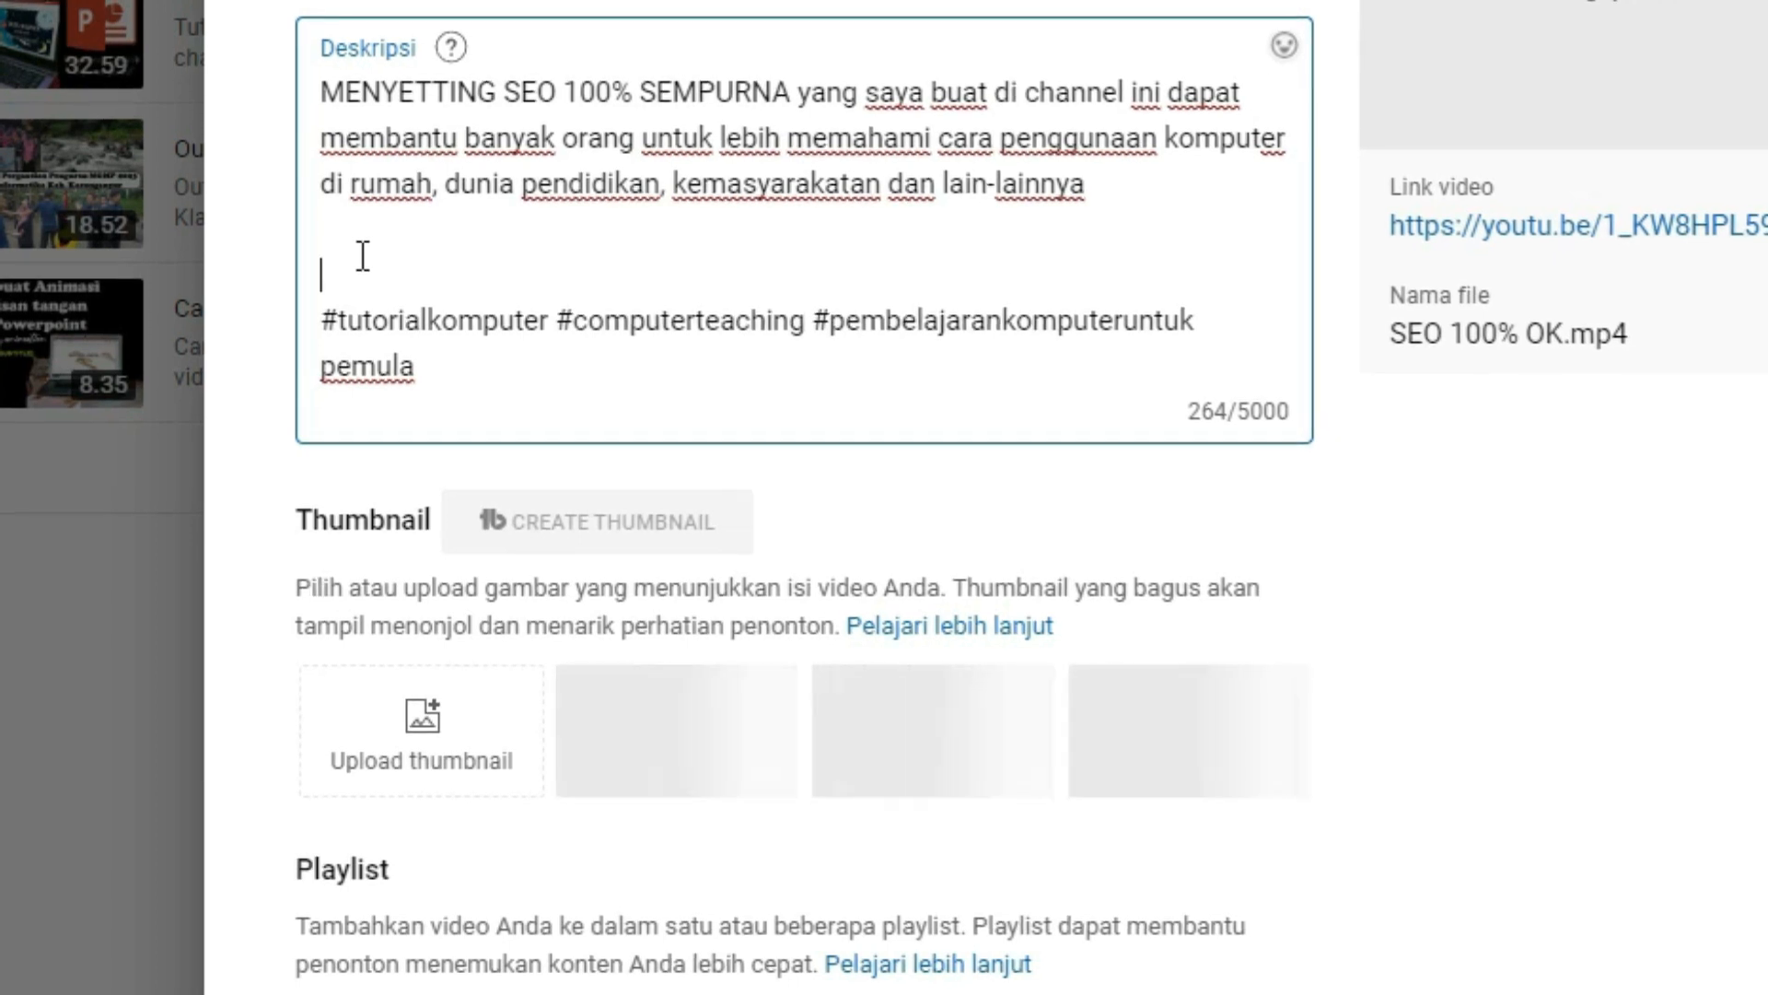
Step: Set the recording date to 10 Feb 2023 and the video location to Indonesia
scroll(362, 256, down, 8)
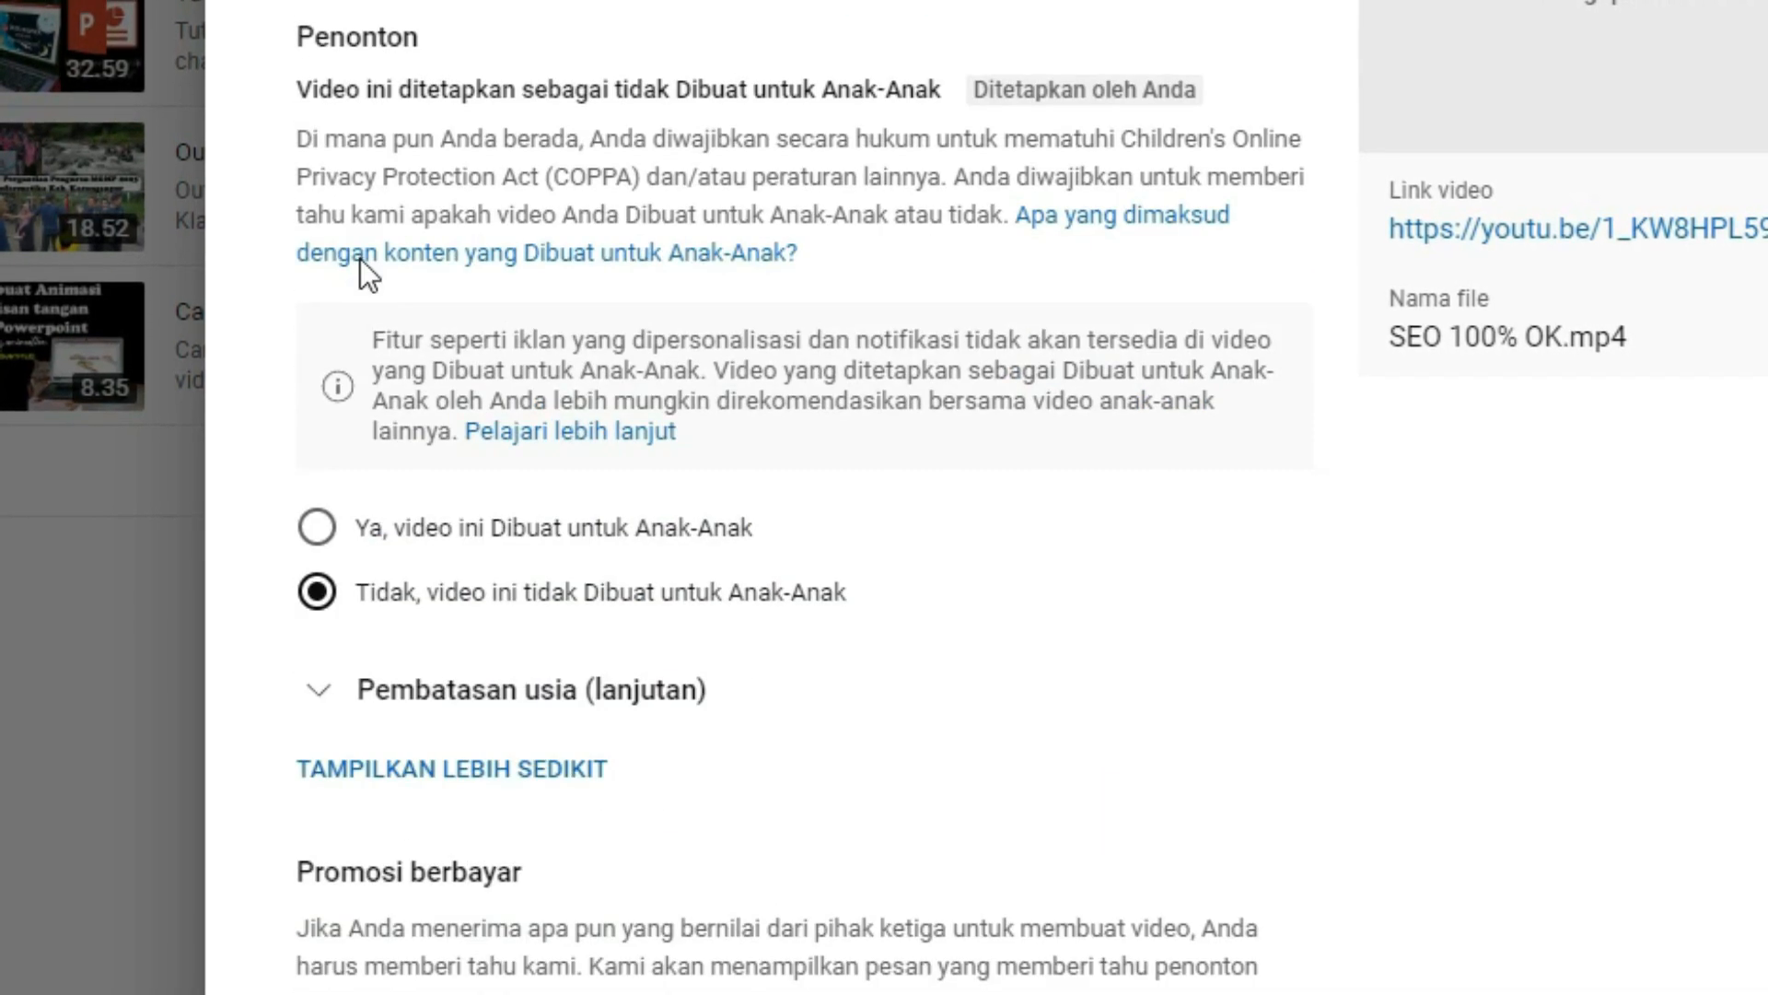
scroll(361, 258, down, 10)
scroll(364, 260, up, 10)
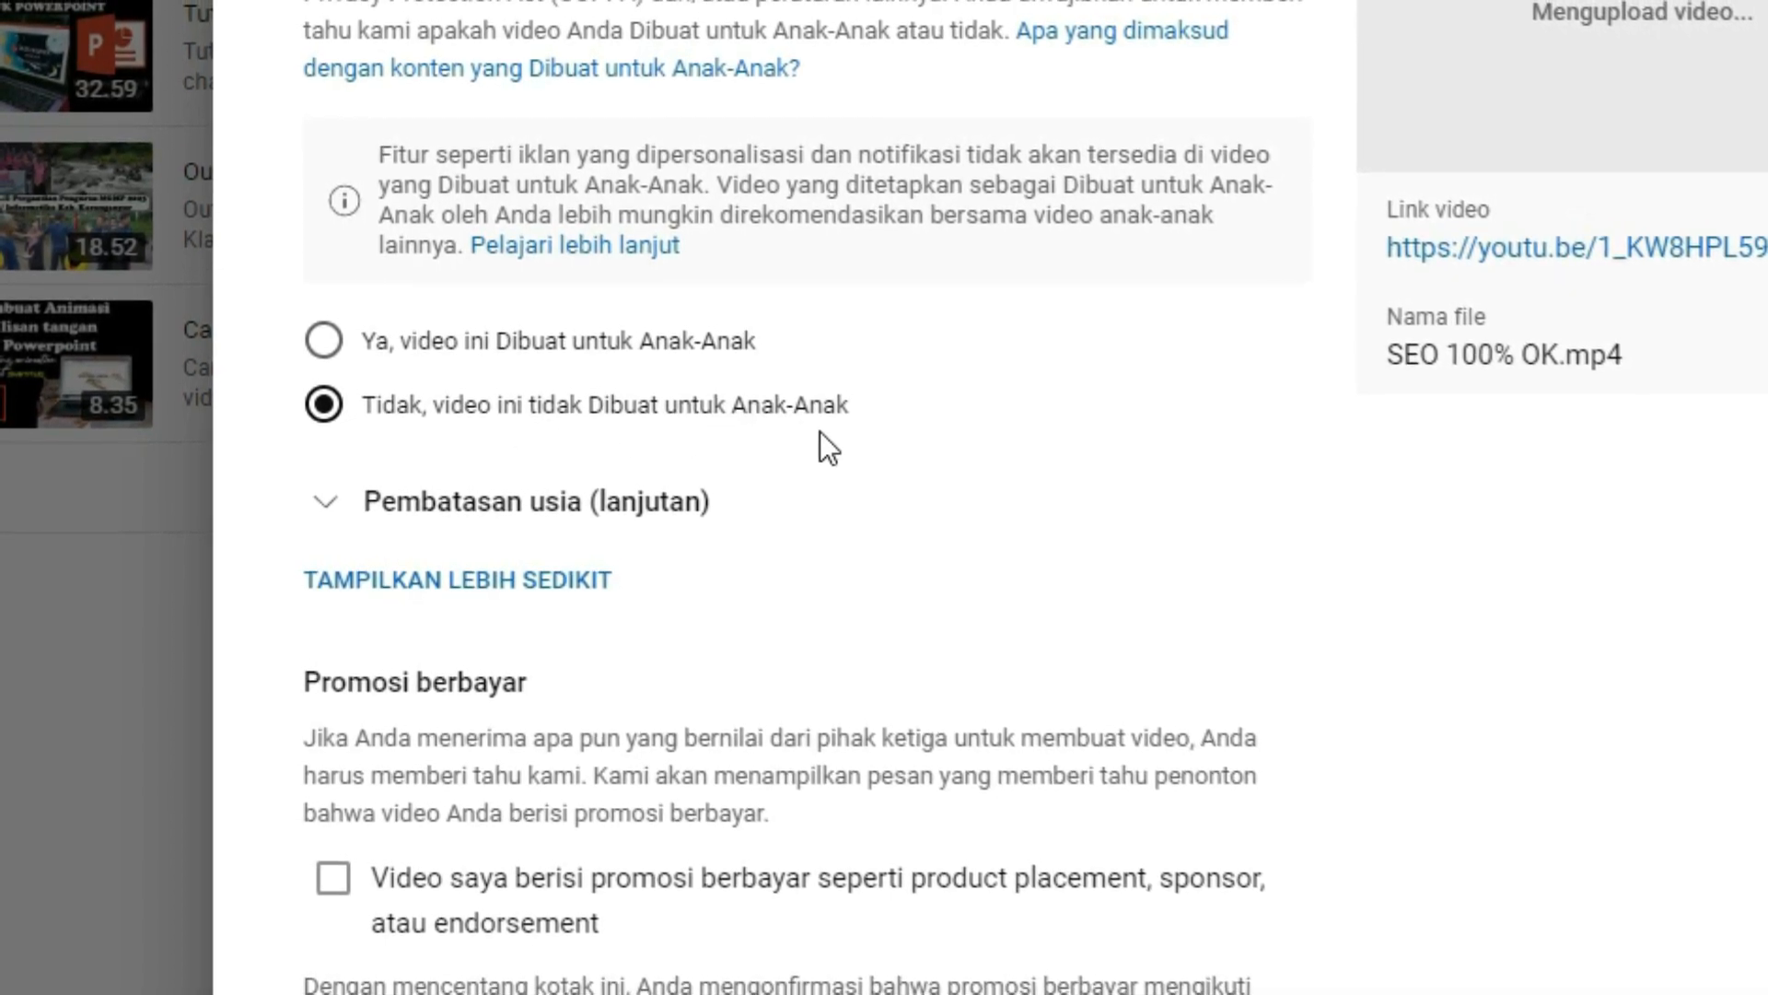
scroll(820, 433, down, 15)
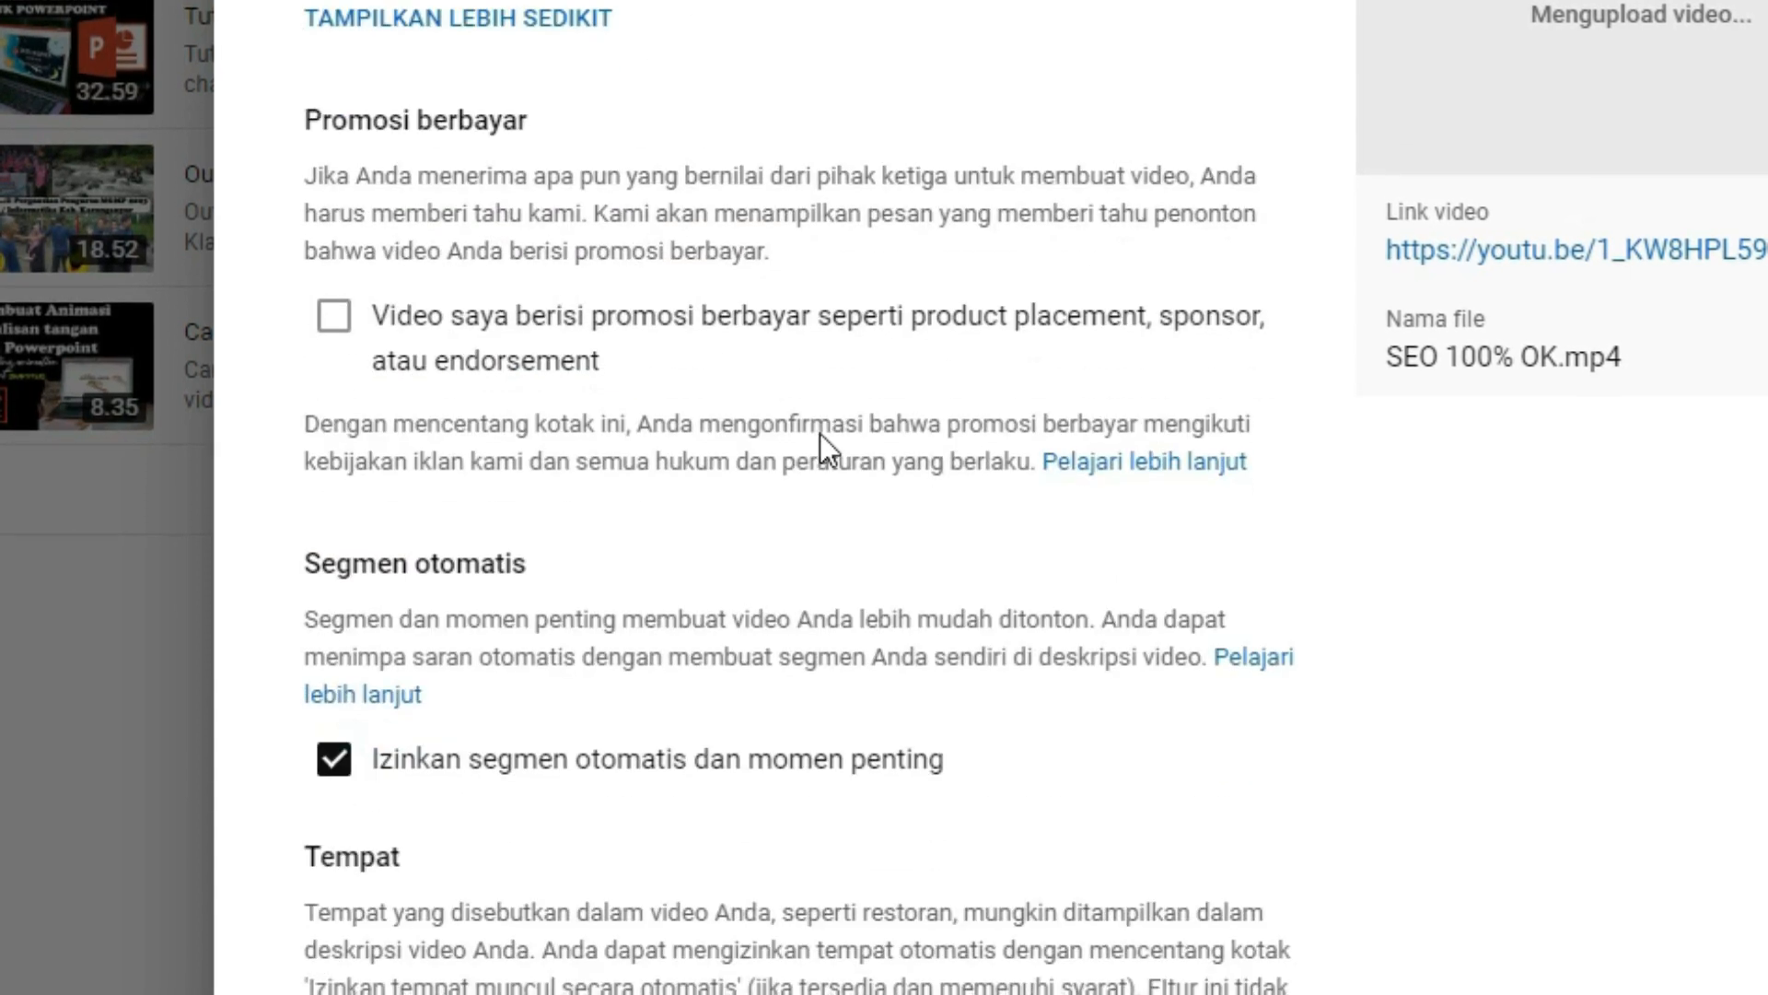
scroll(825, 452, down, 2)
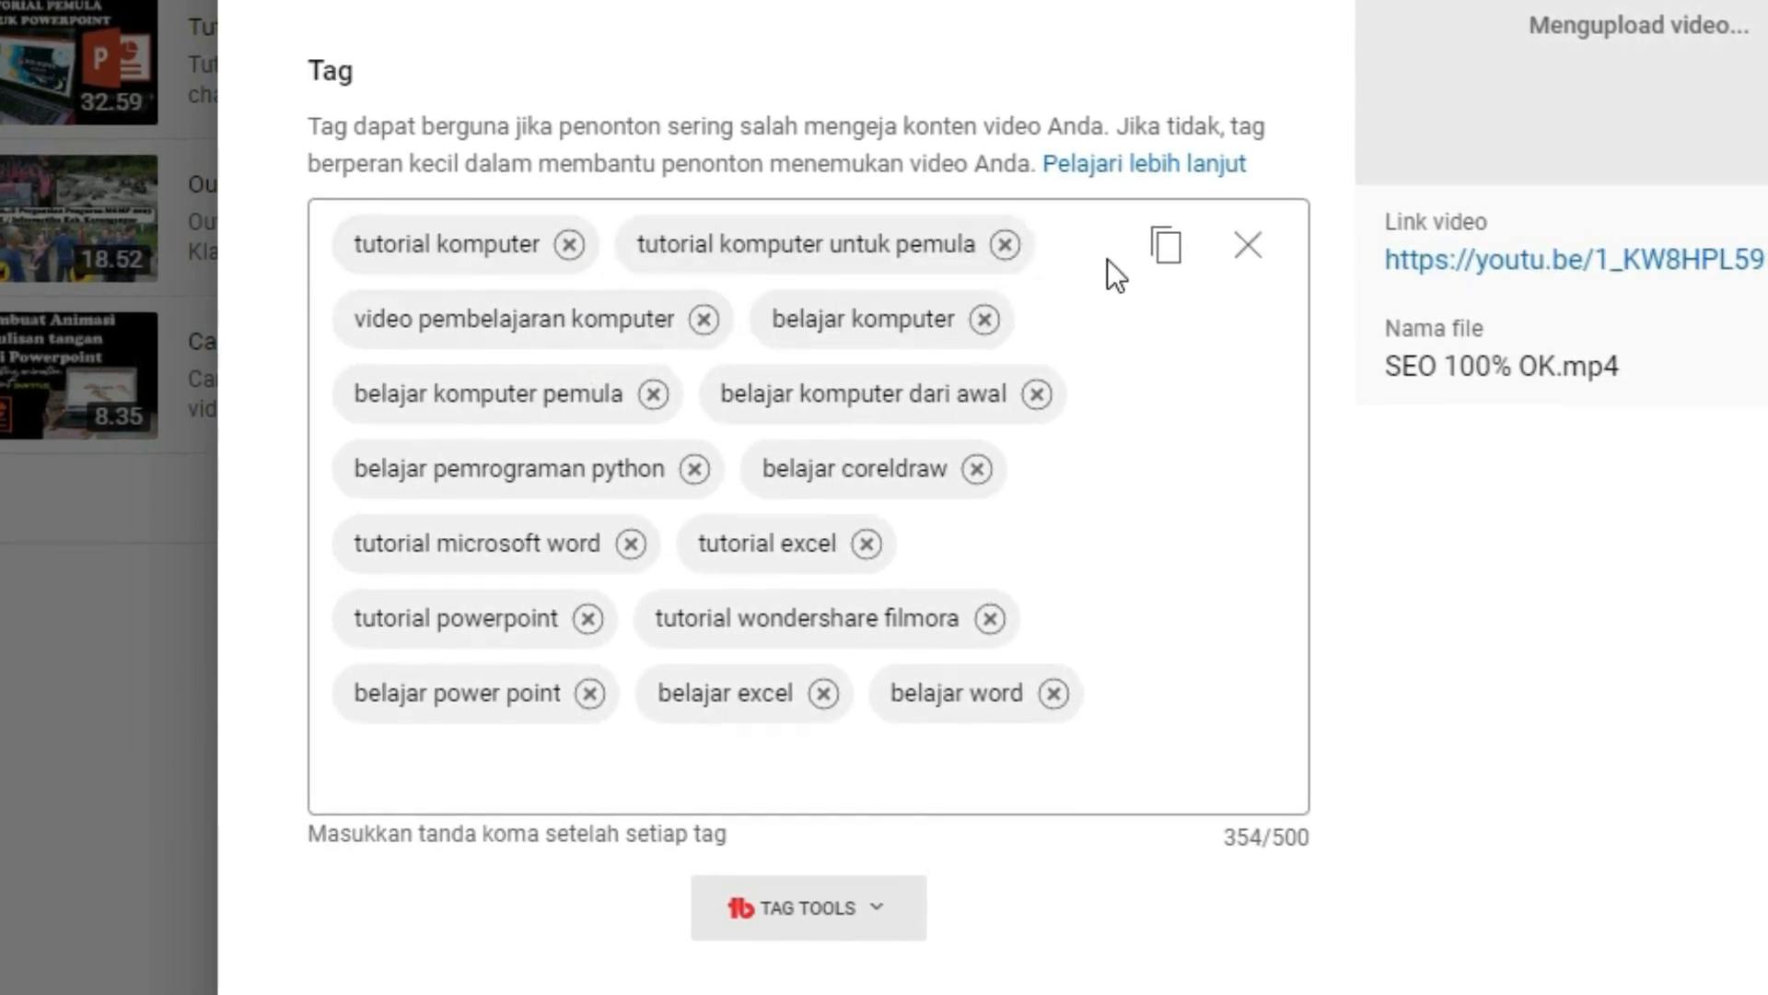
scroll(1101, 261, down, 8)
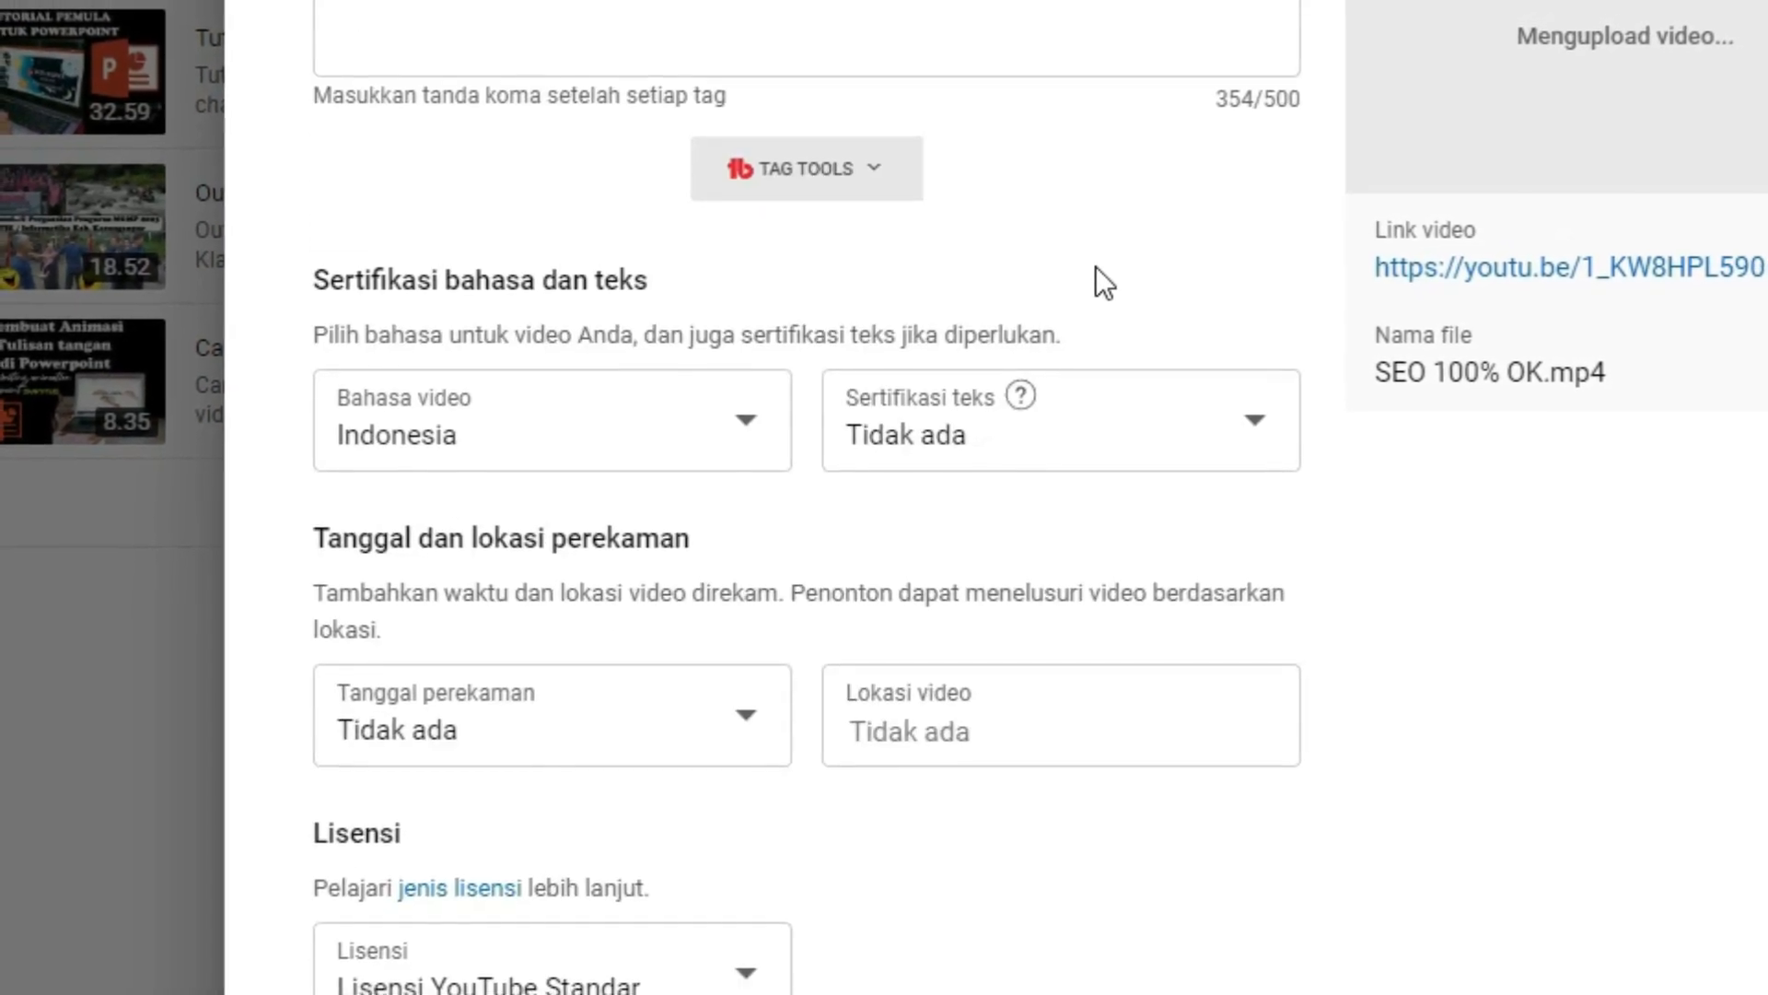
scroll(1093, 281, down, 2)
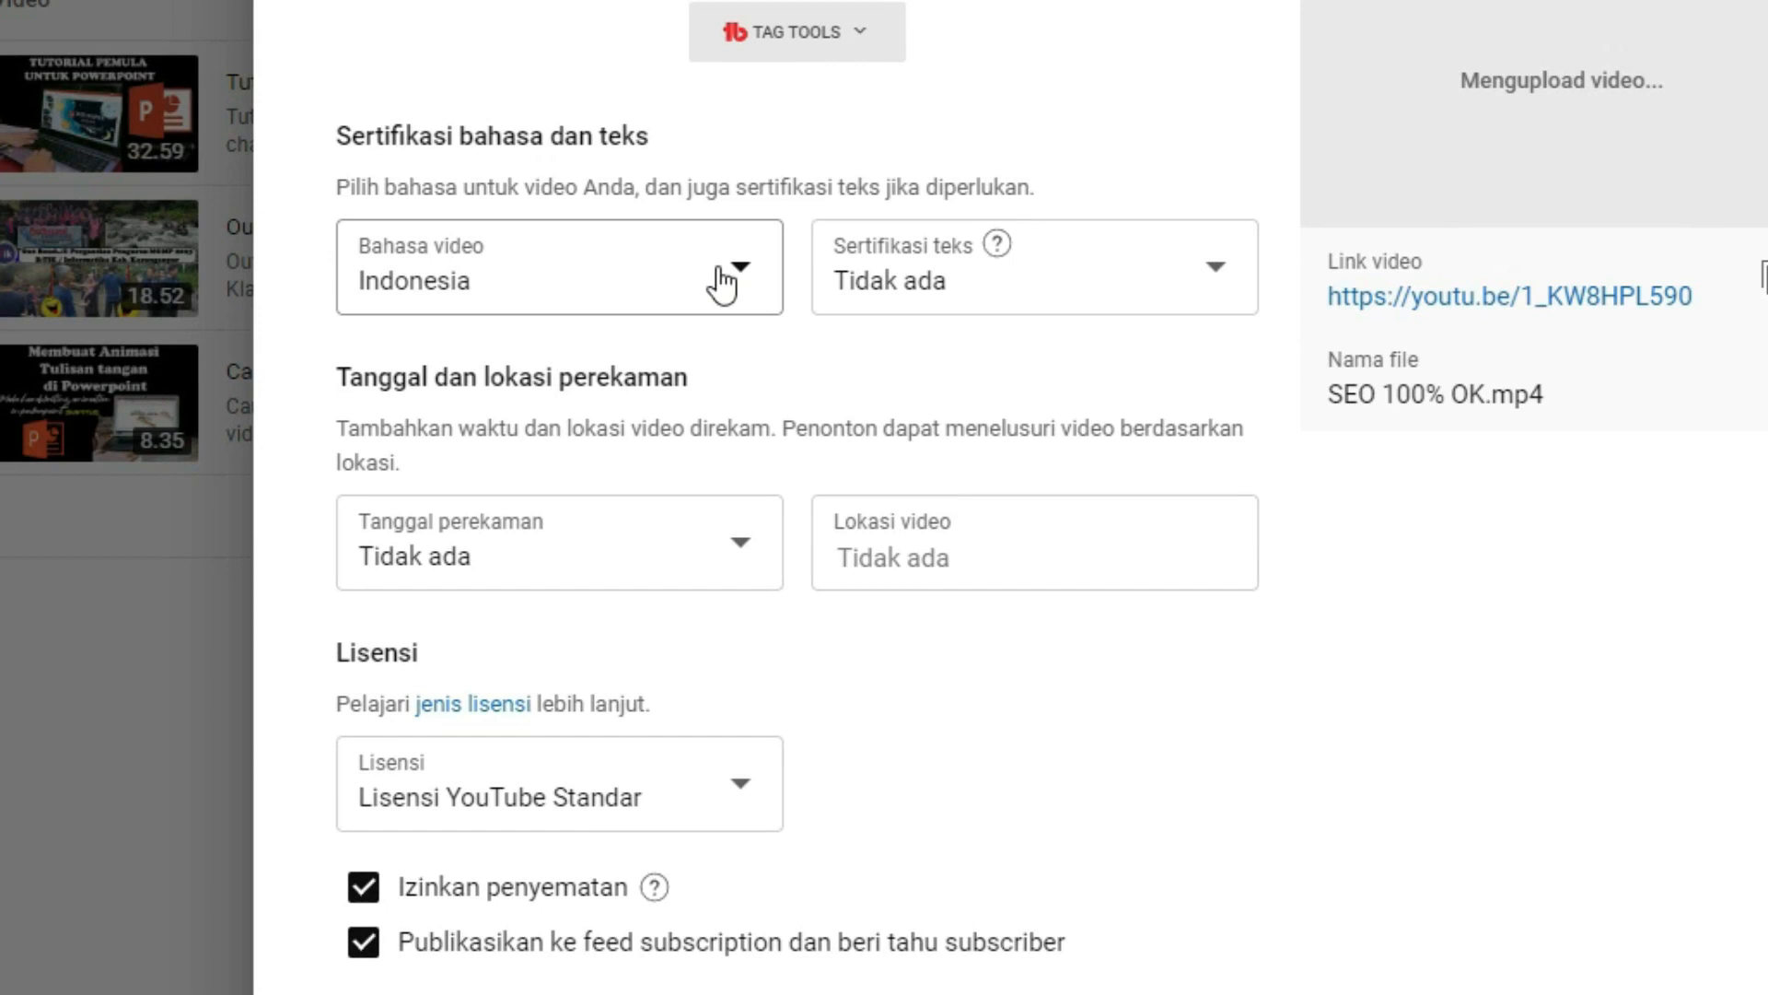
click(740, 551)
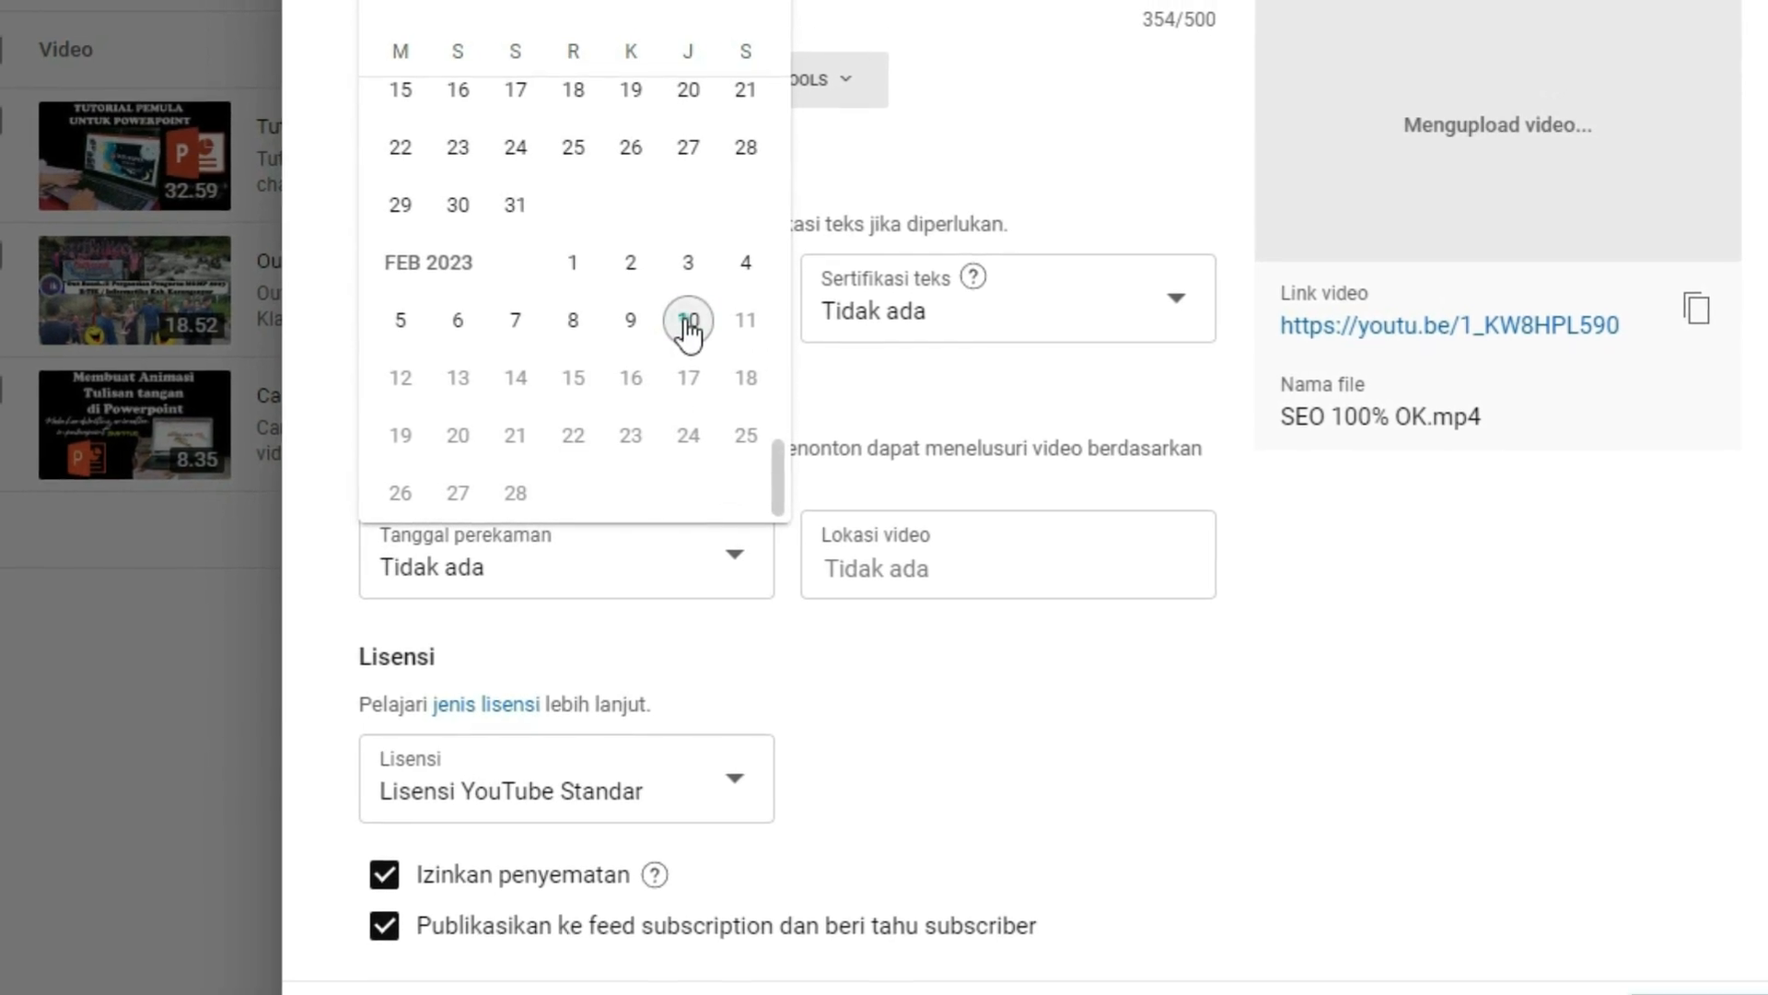
click(930, 572)
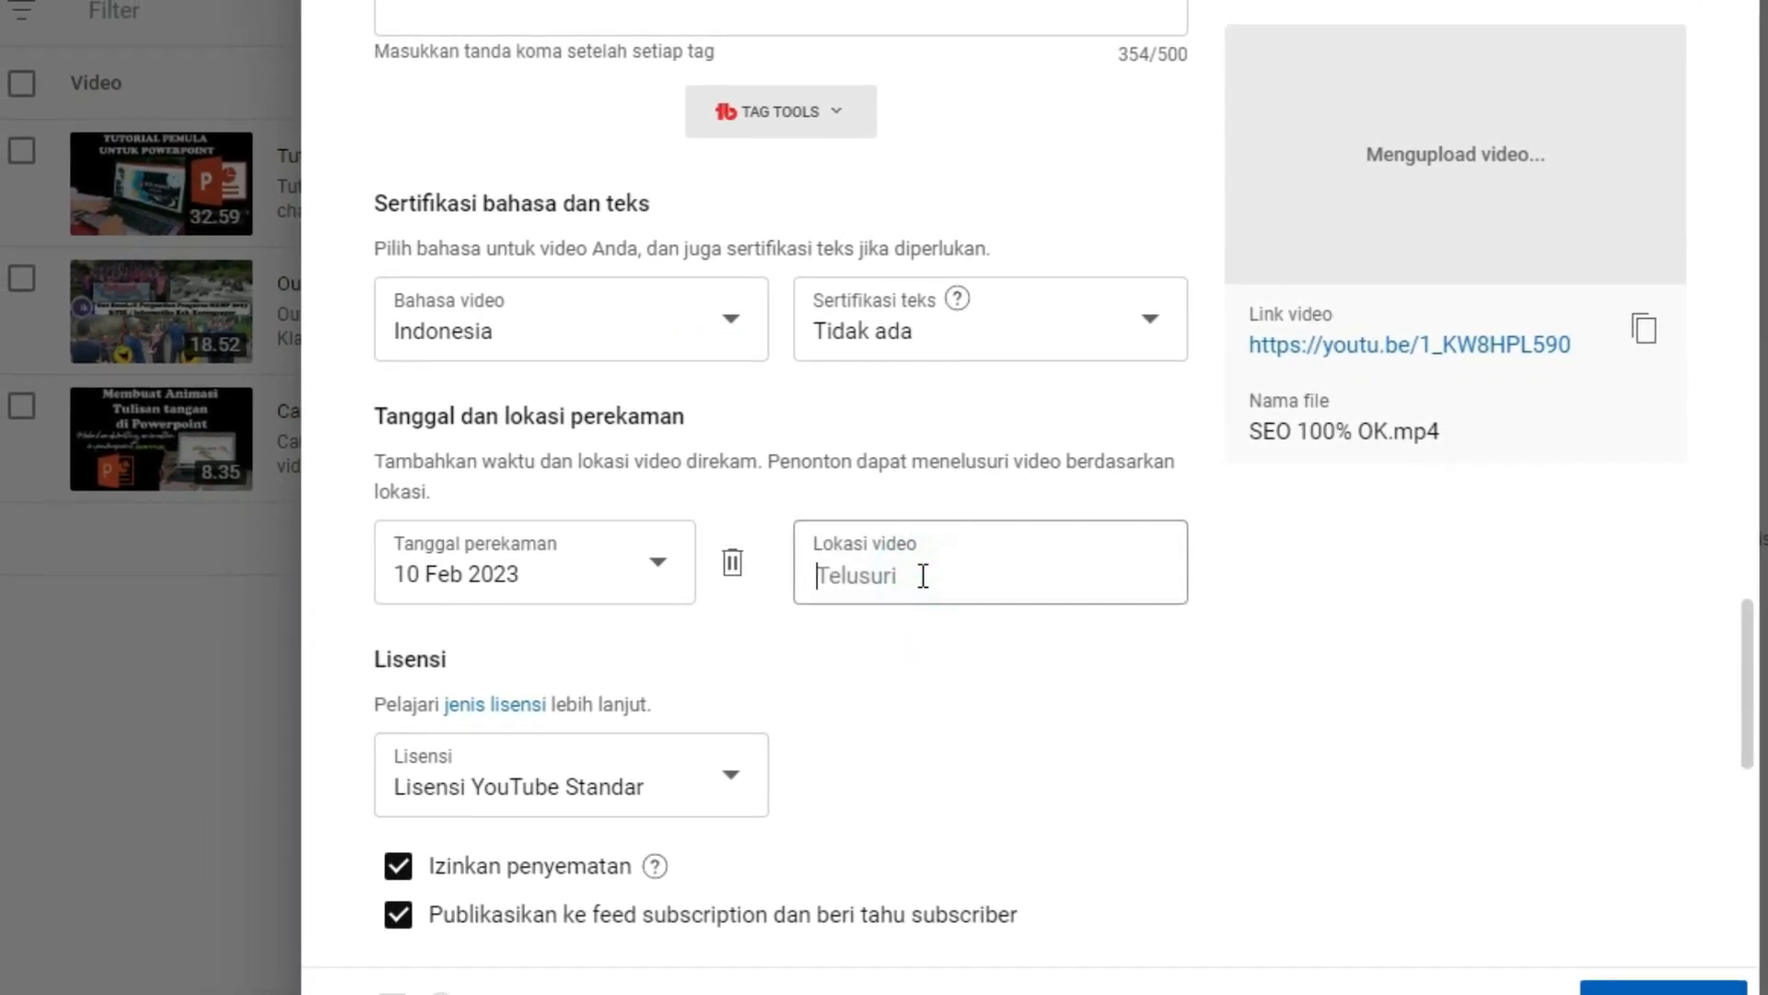
text(INDONESI)
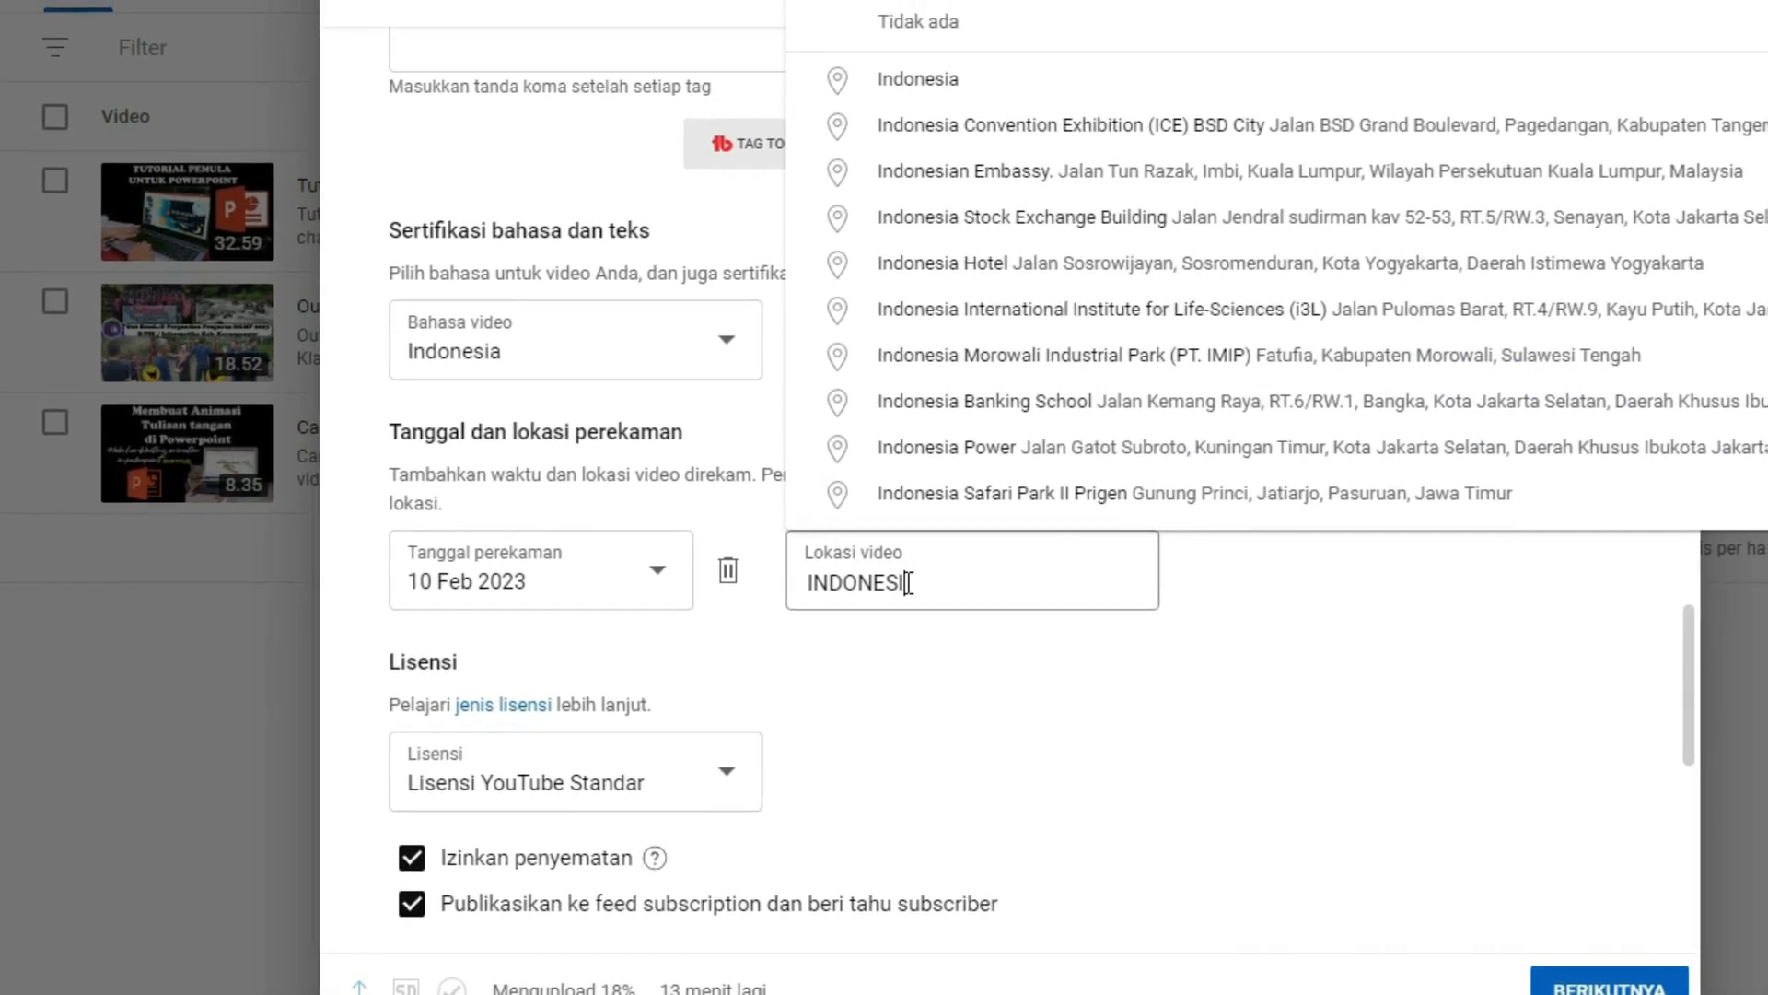
click(949, 83)
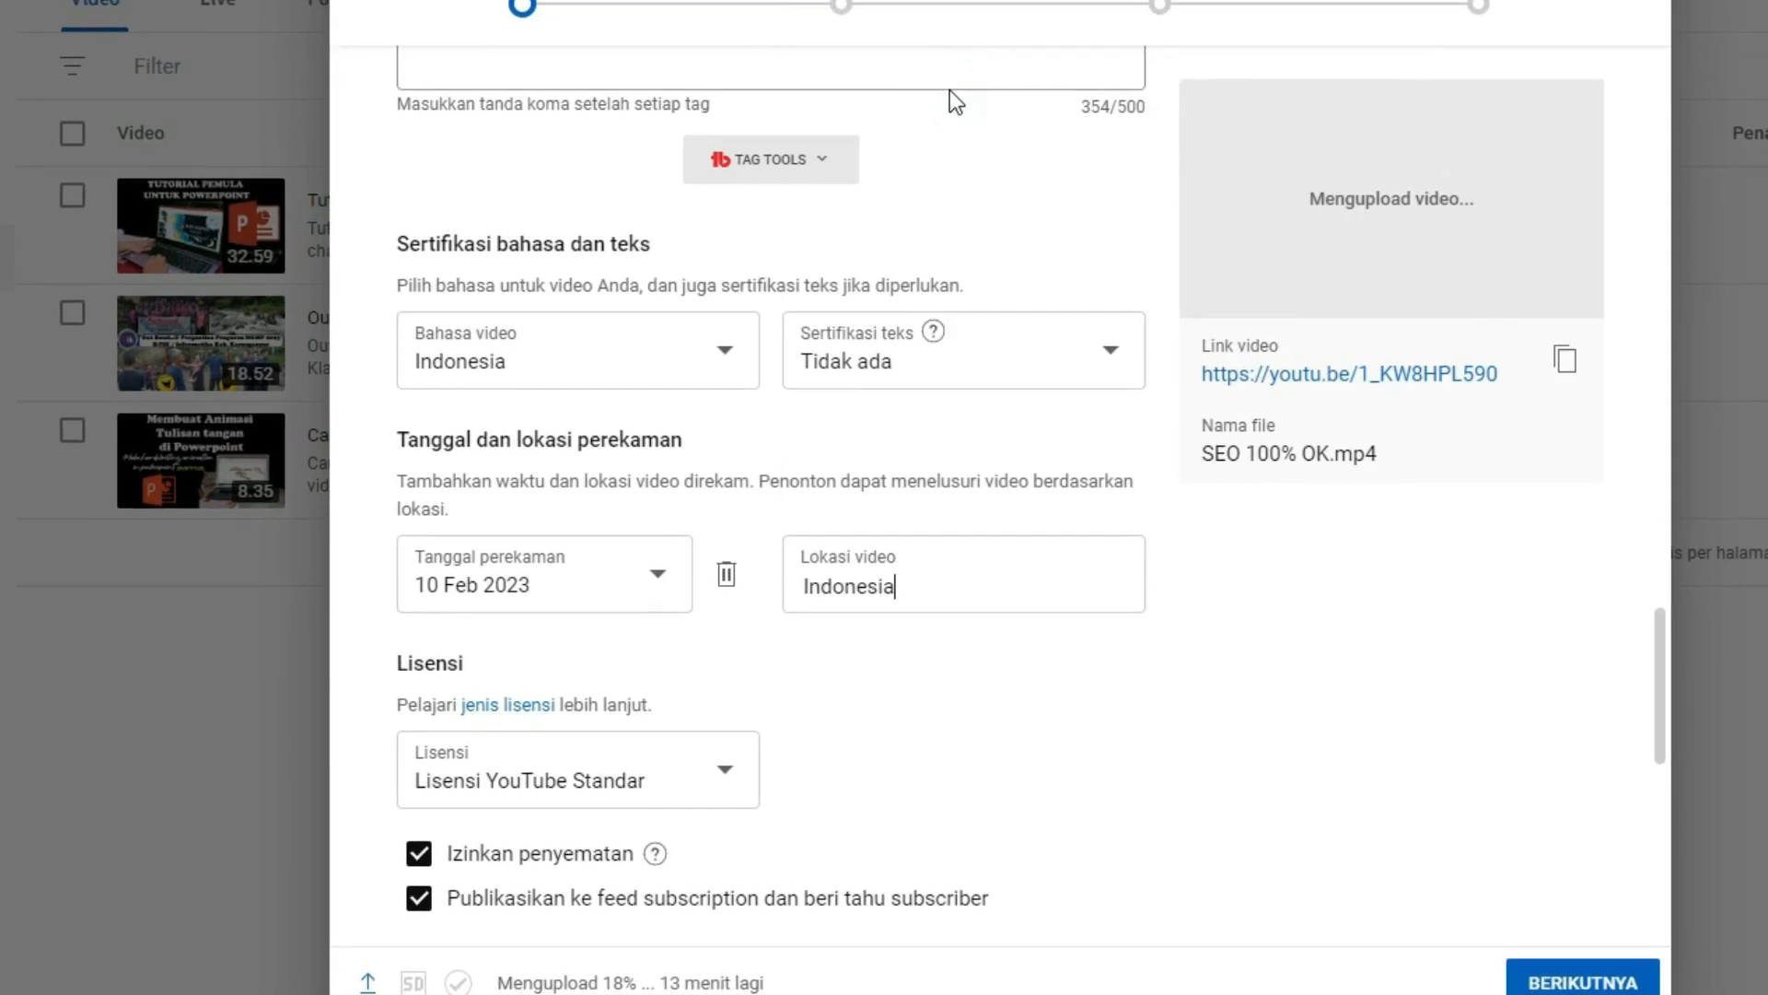
Step: Set the video category to Pendidikan
scroll(982, 489, down, 10)
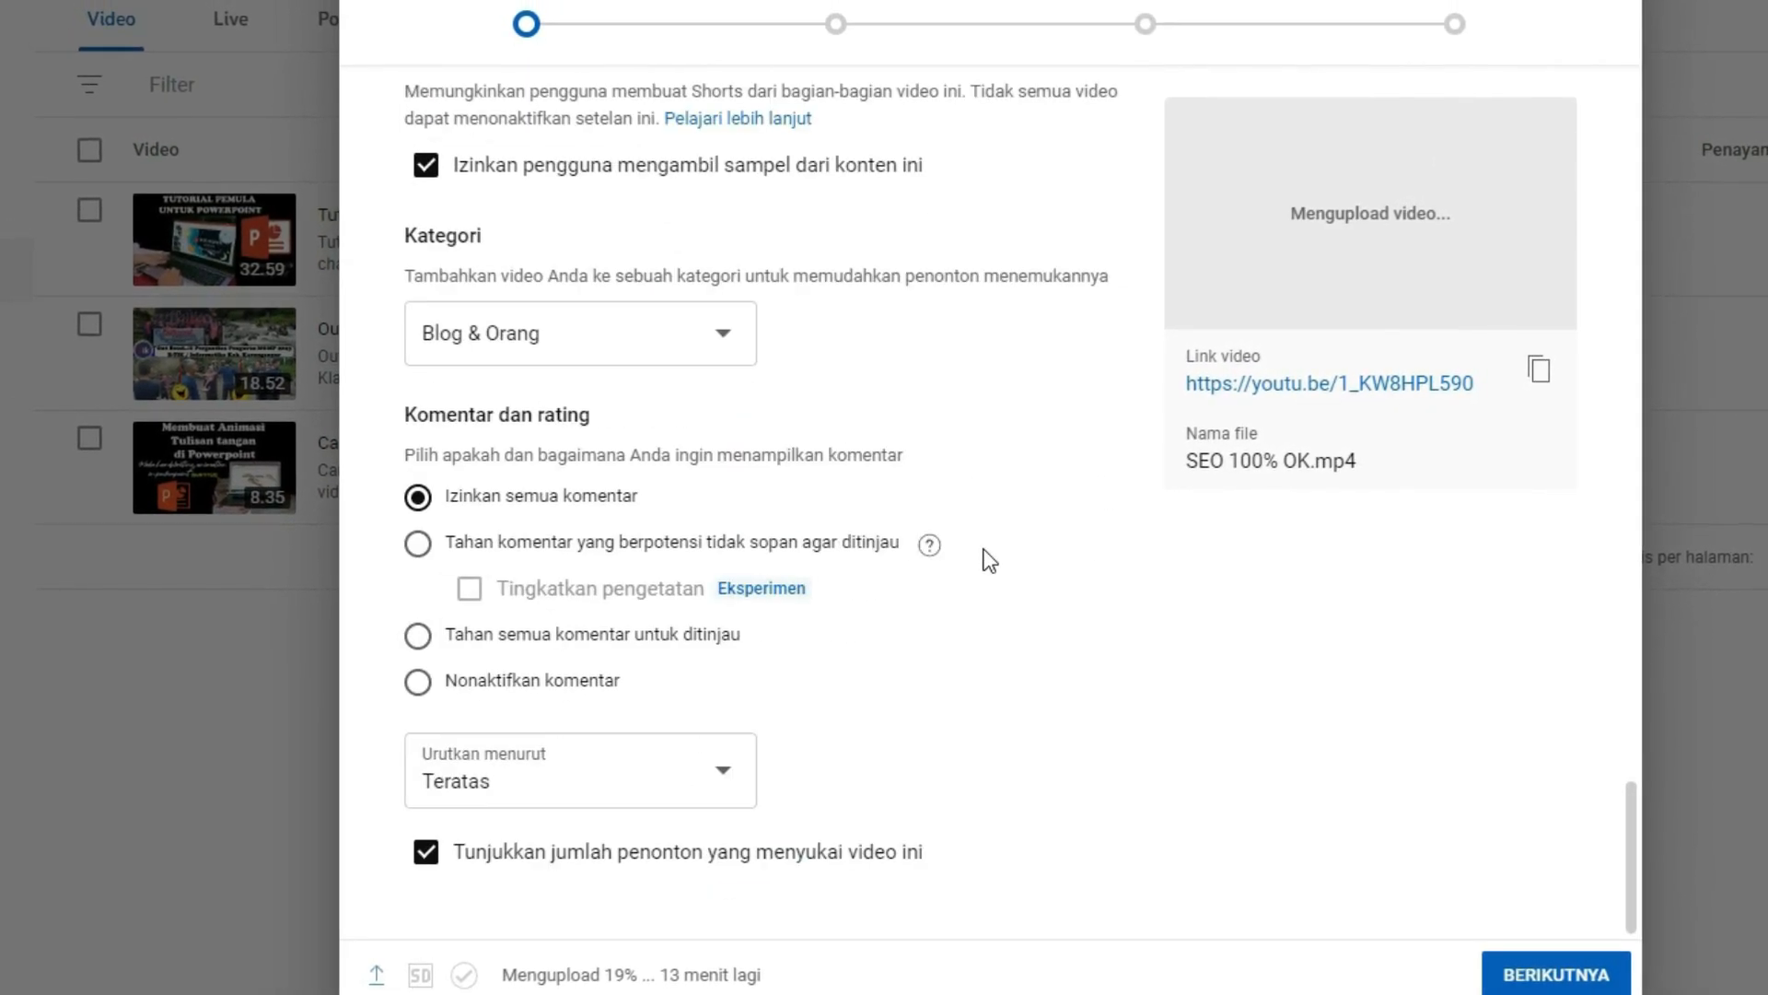
click(720, 362)
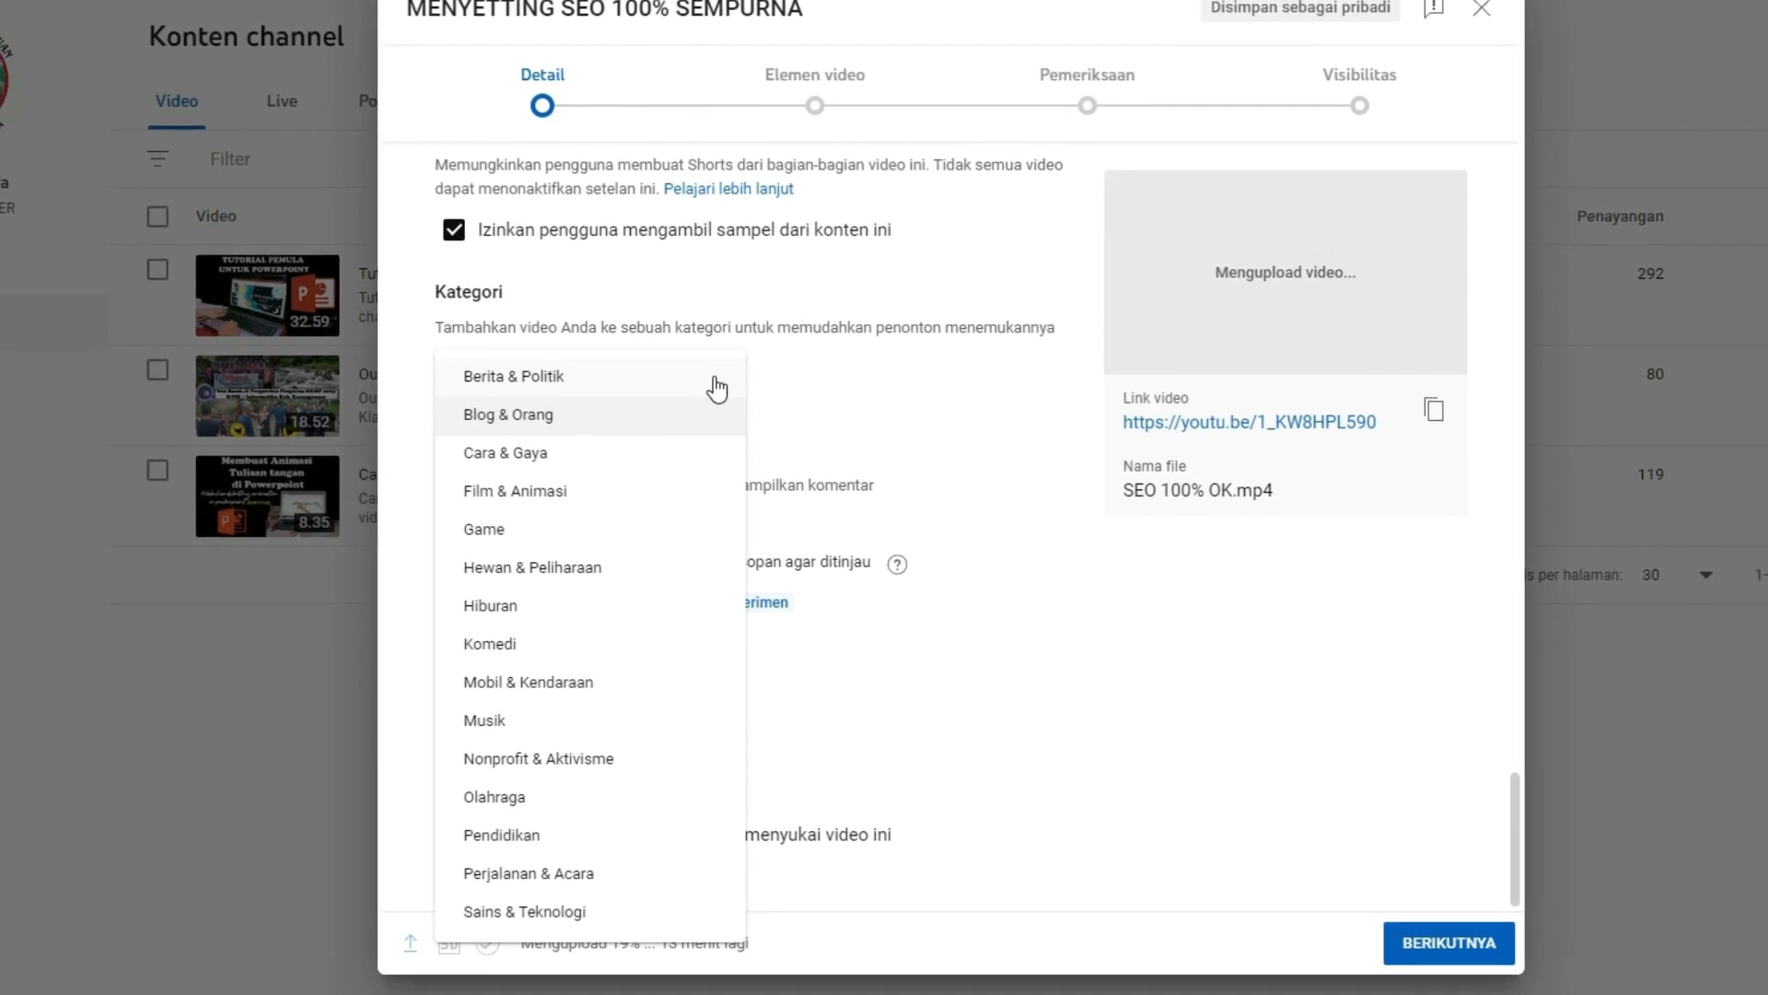
click(716, 379)
click(715, 390)
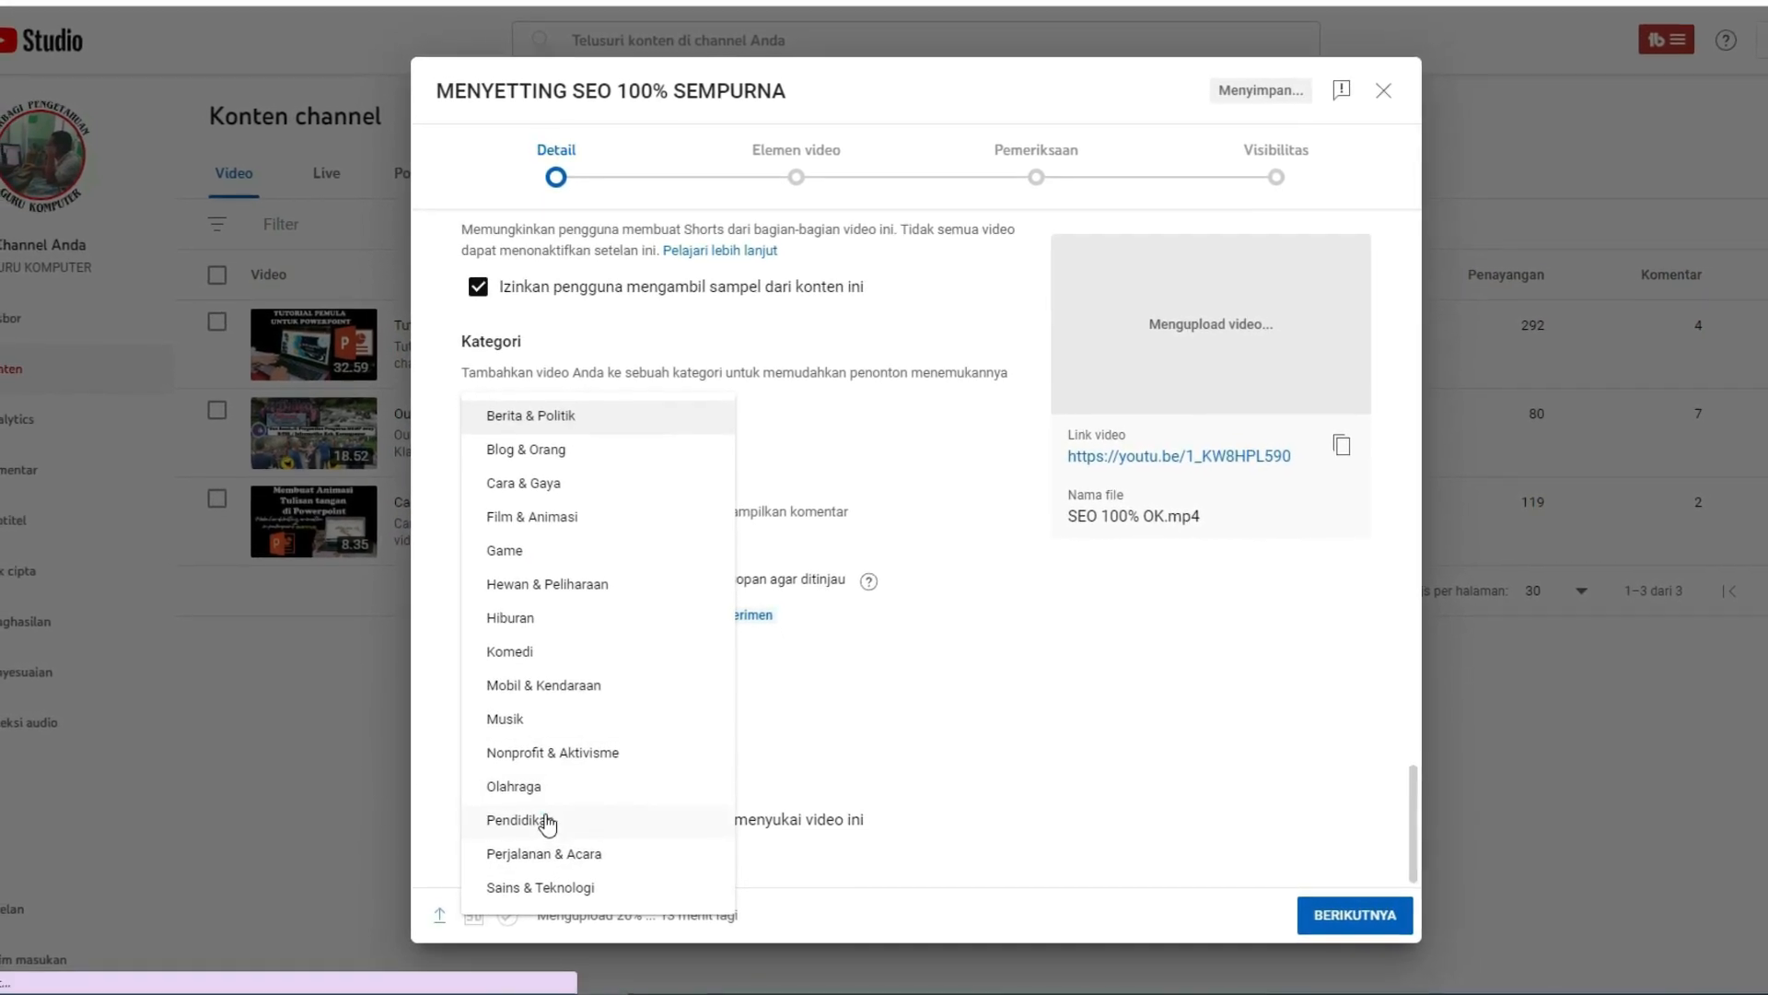
click(518, 819)
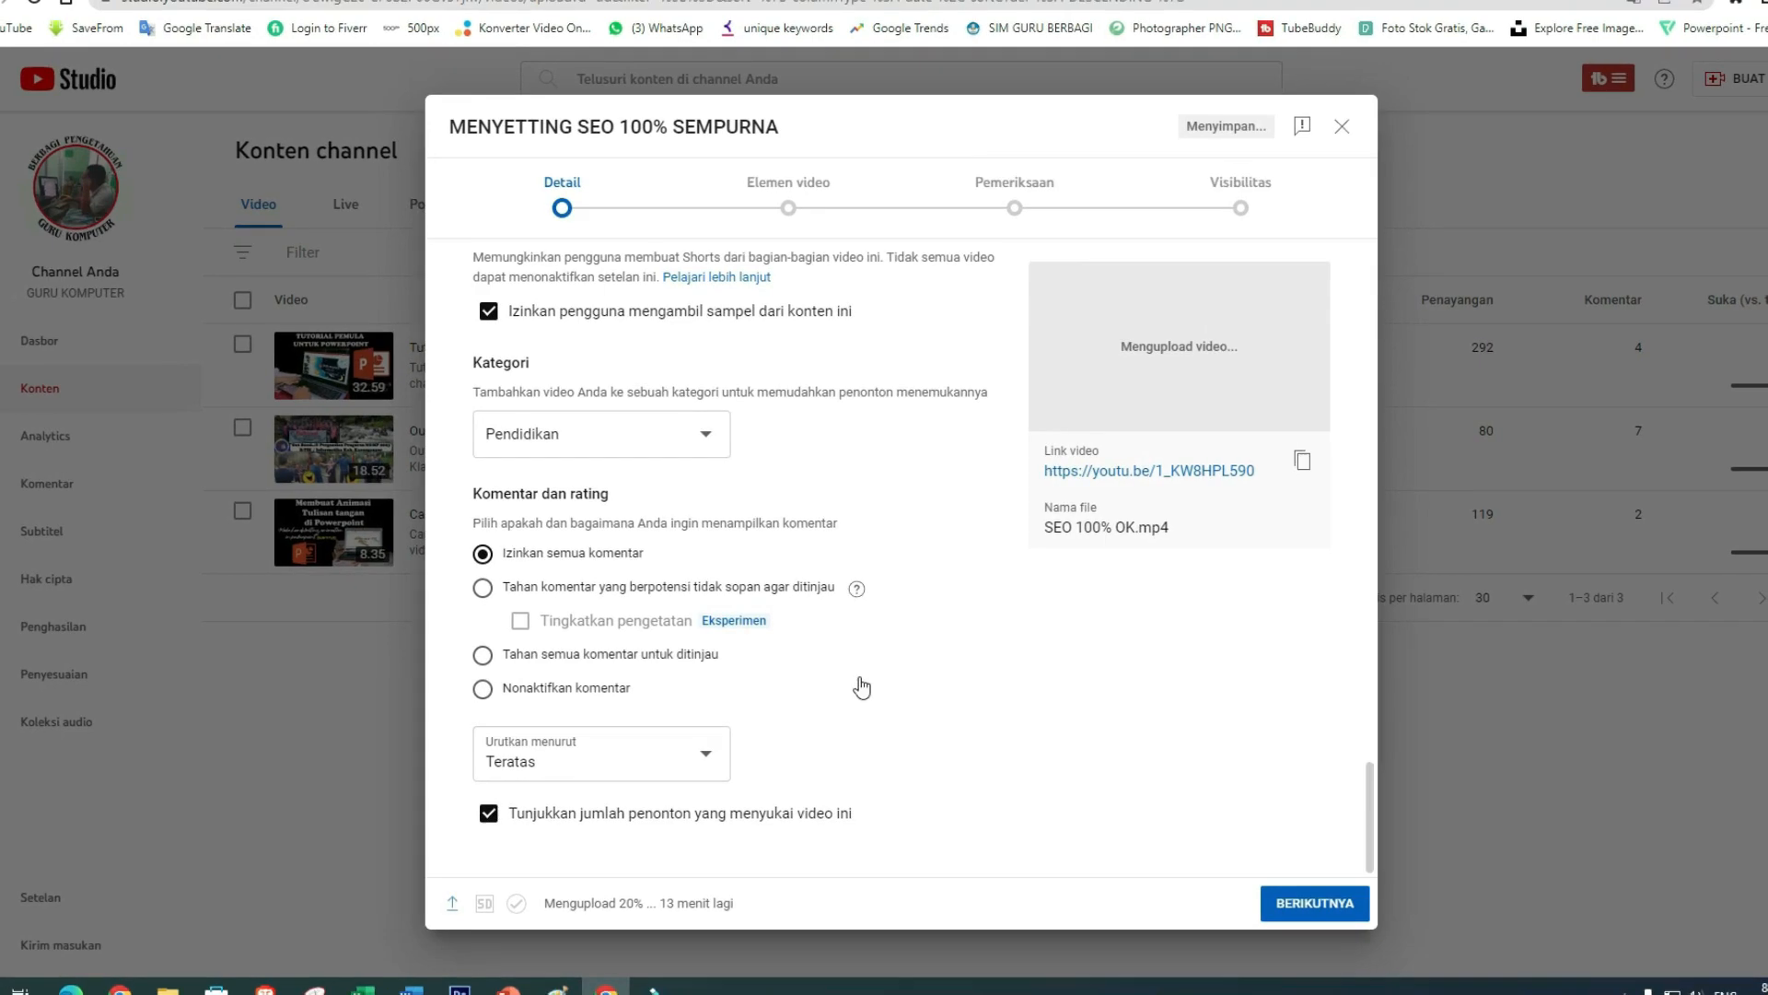
Step: Continue the upload from the details through Elemen video to the Visibilitas stage, adding no subtitles, end screen or cards
scroll(823, 451, up, 10)
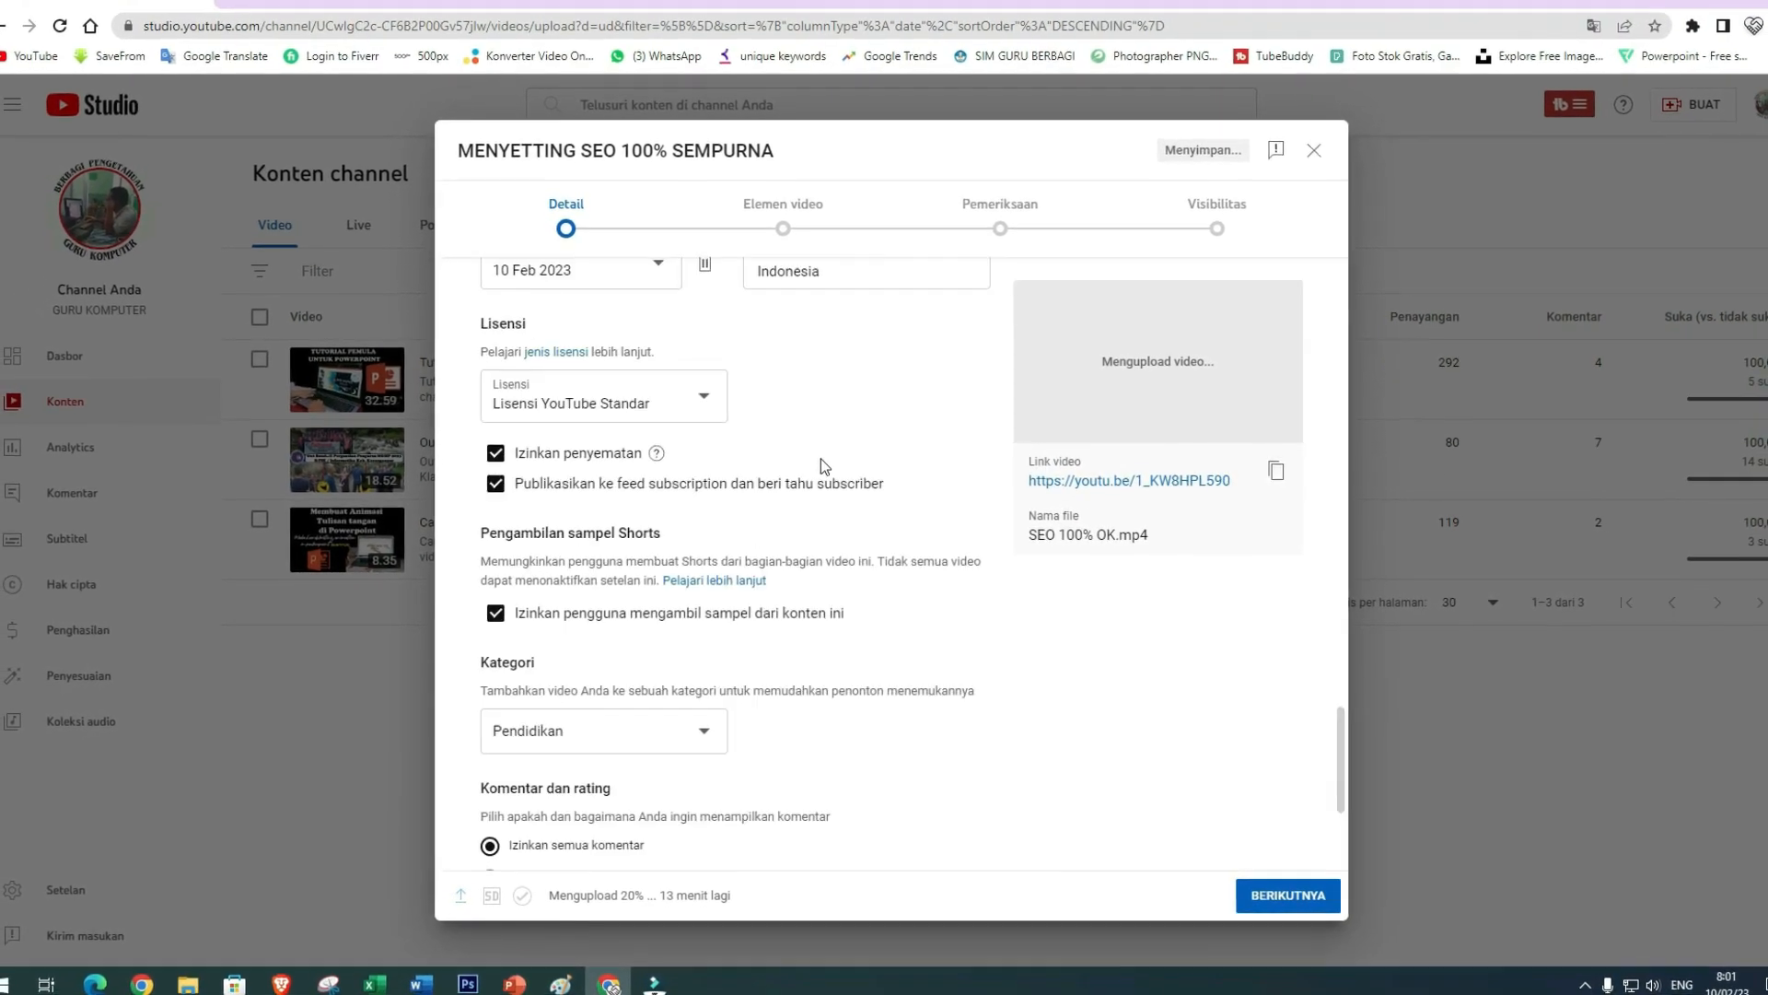
scroll(816, 462, up, 3)
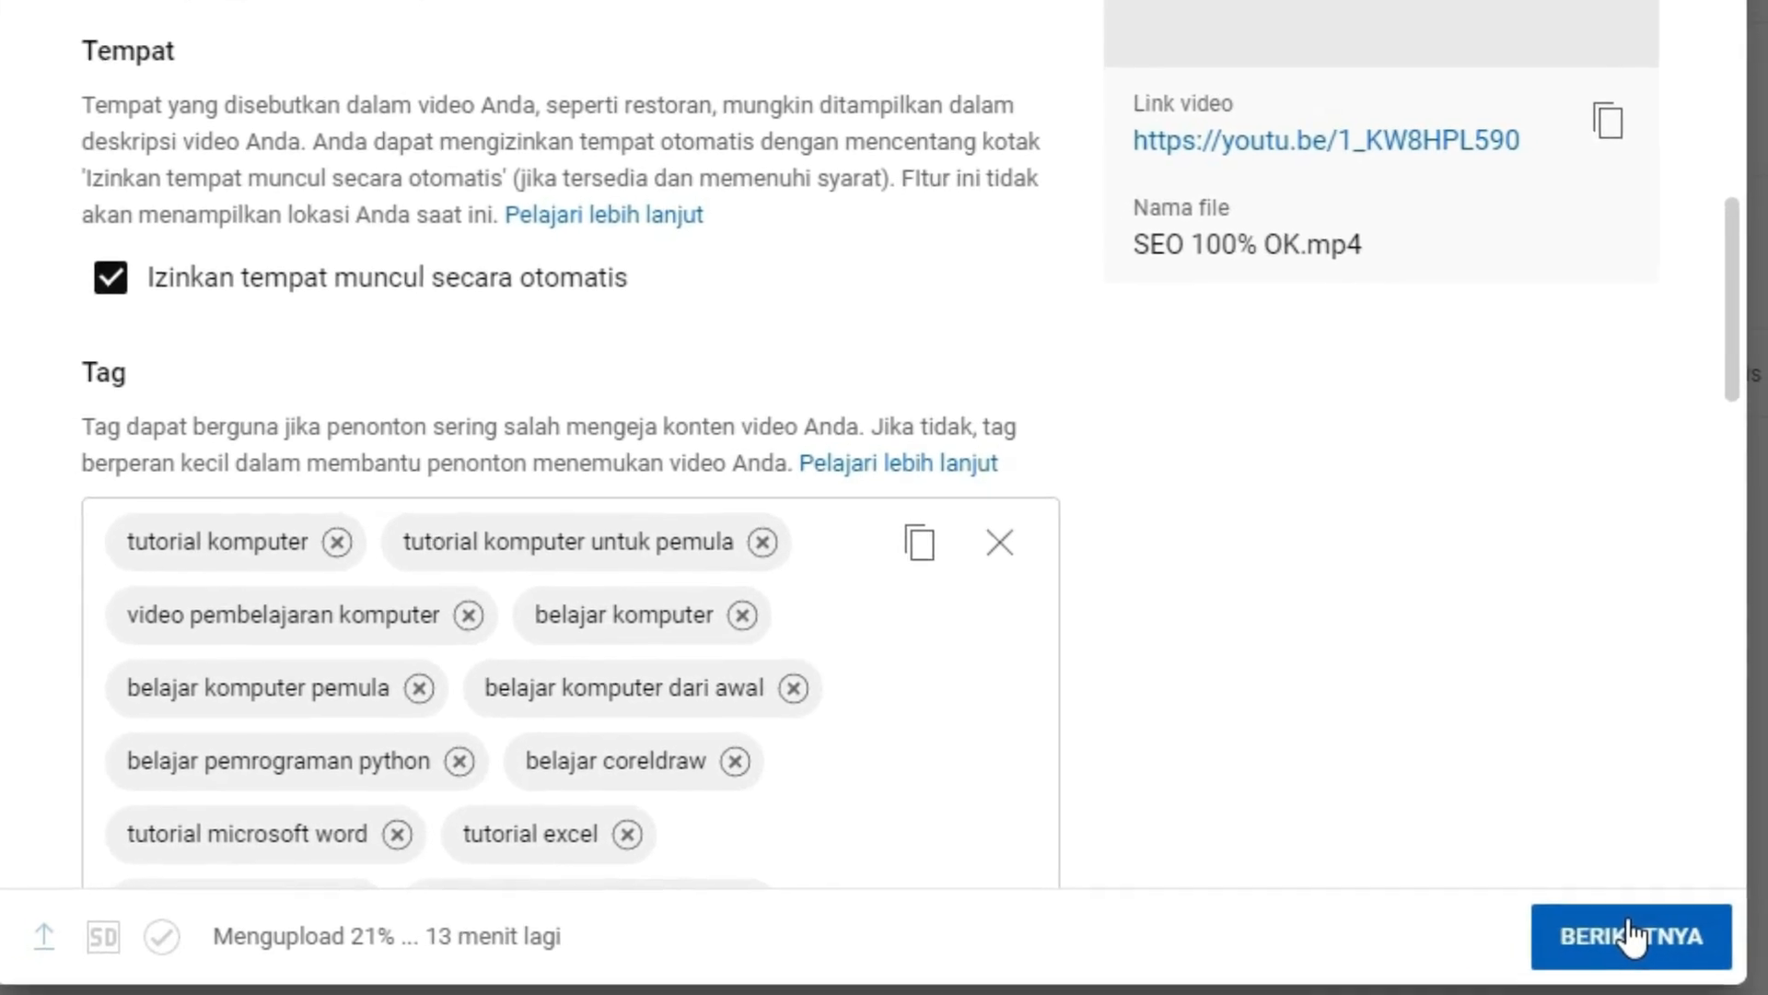
click(1589, 933)
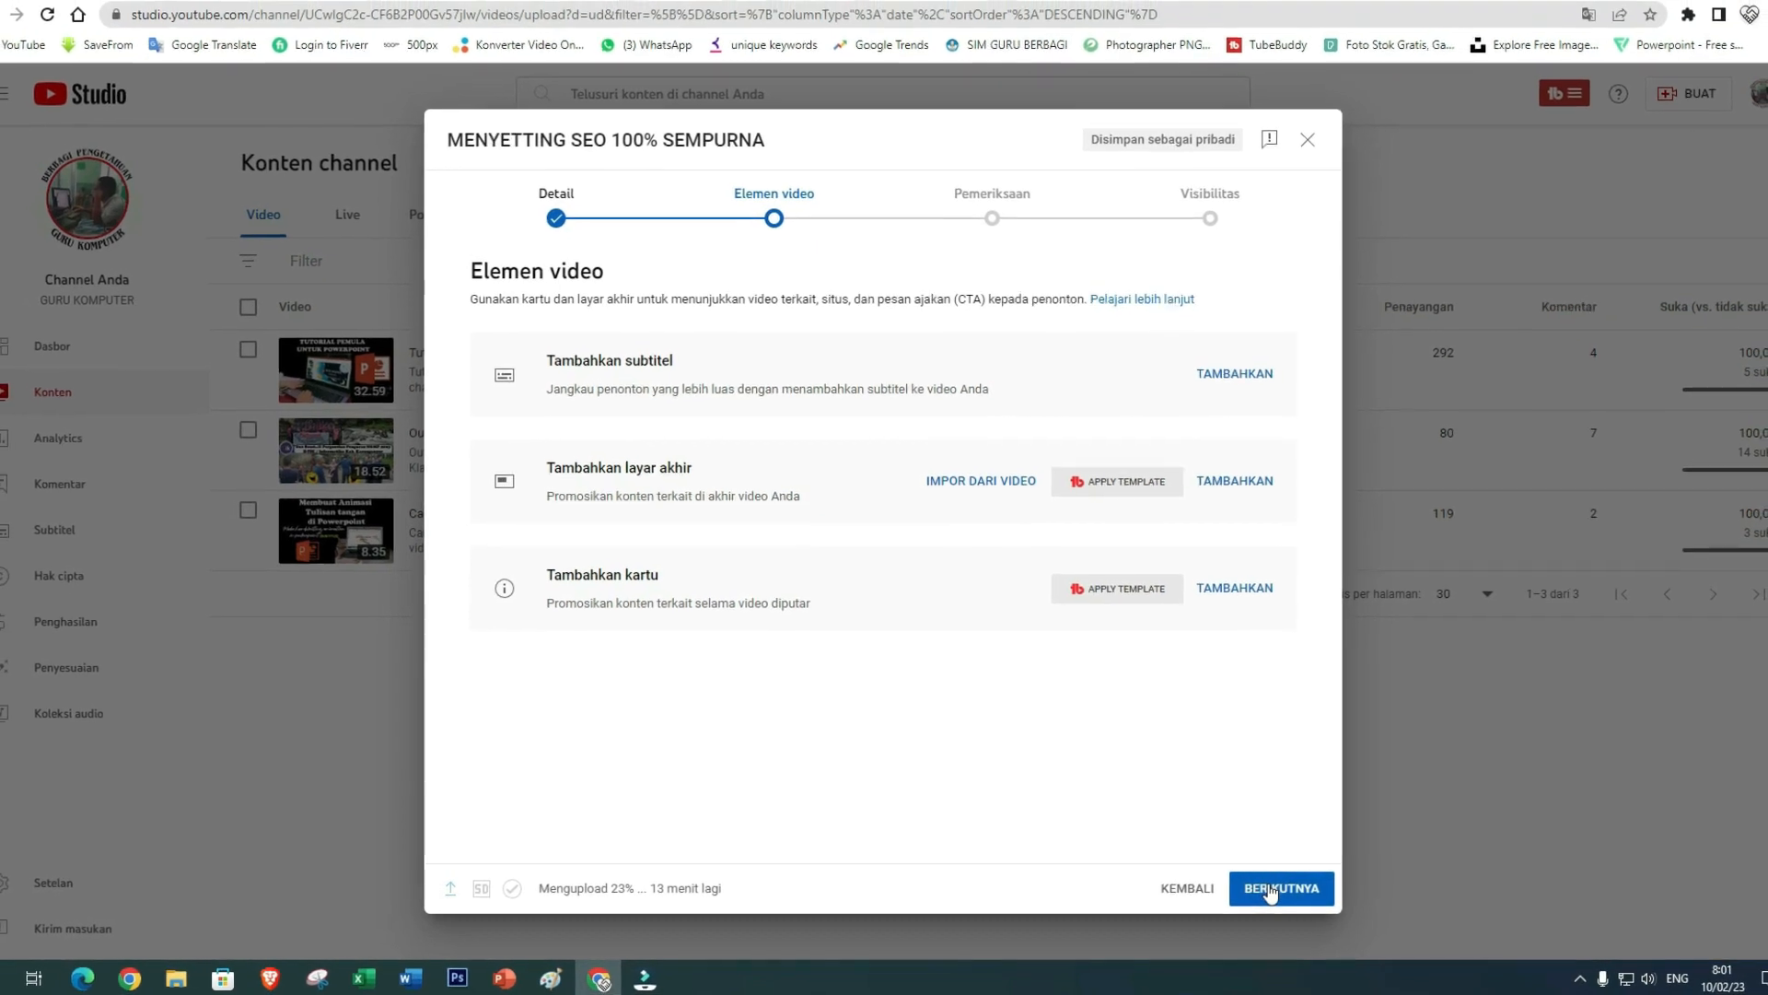
click(1283, 890)
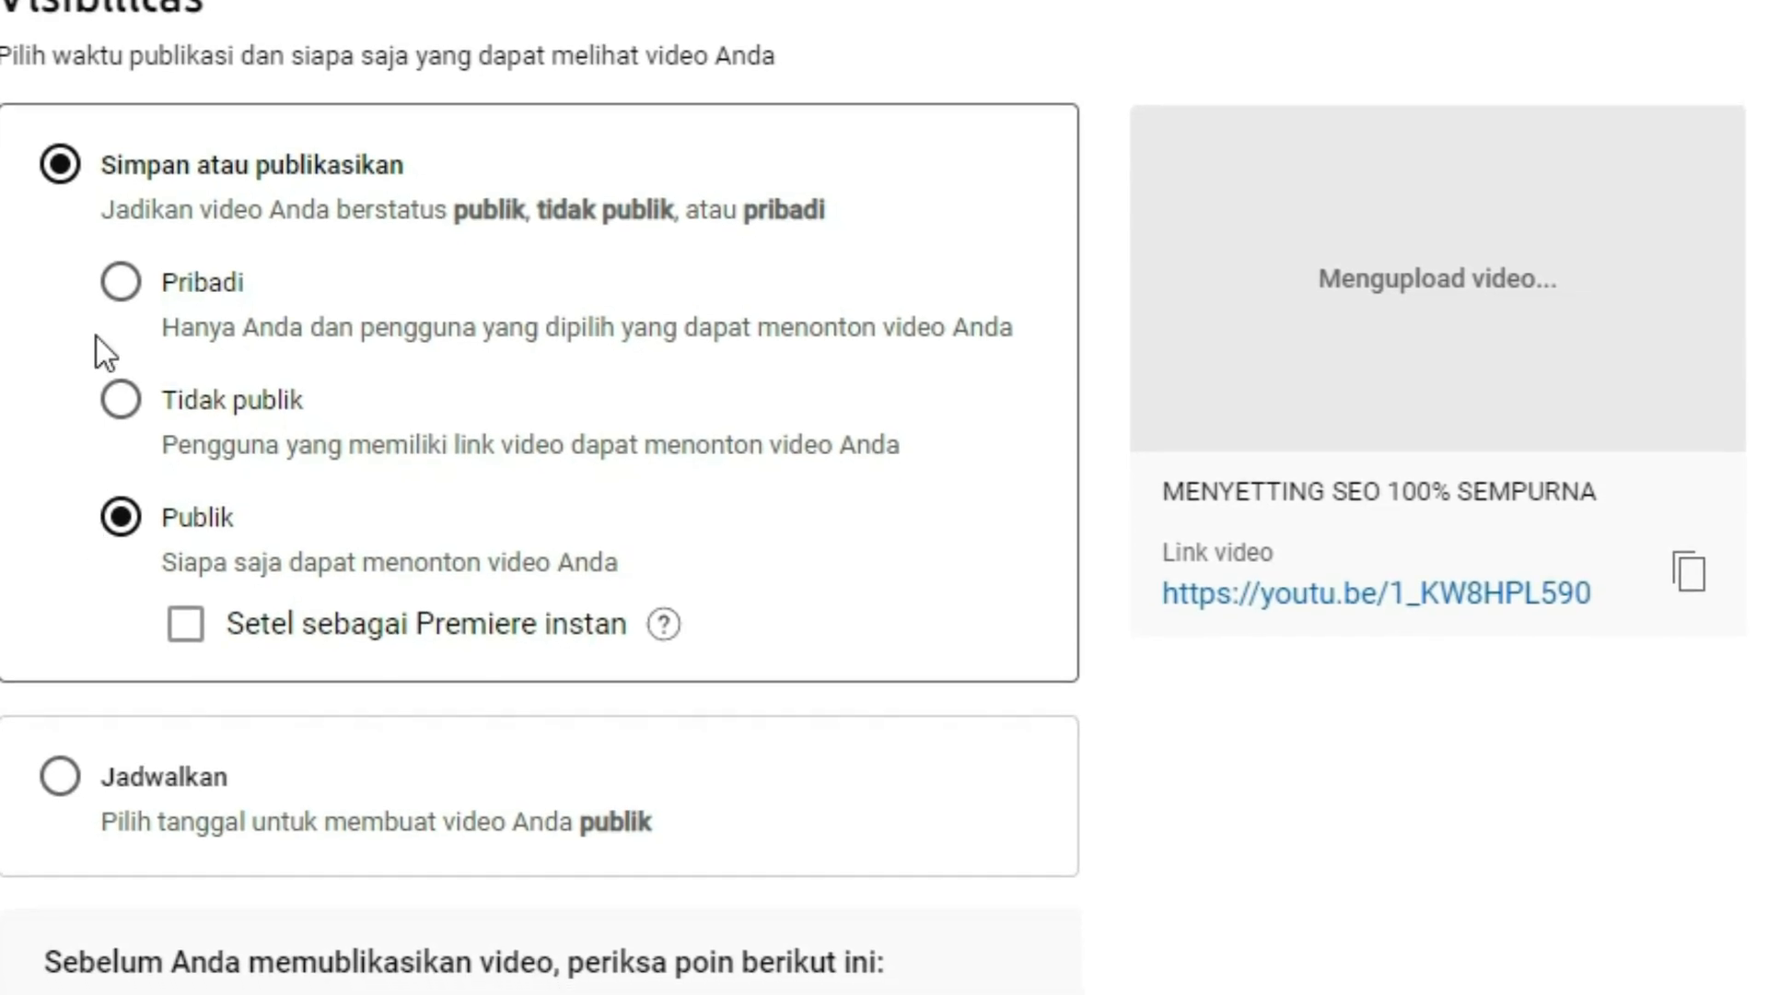
Step: Save the uploaded video with its visibility set to Pribadi and close the video processing notice
click(120, 278)
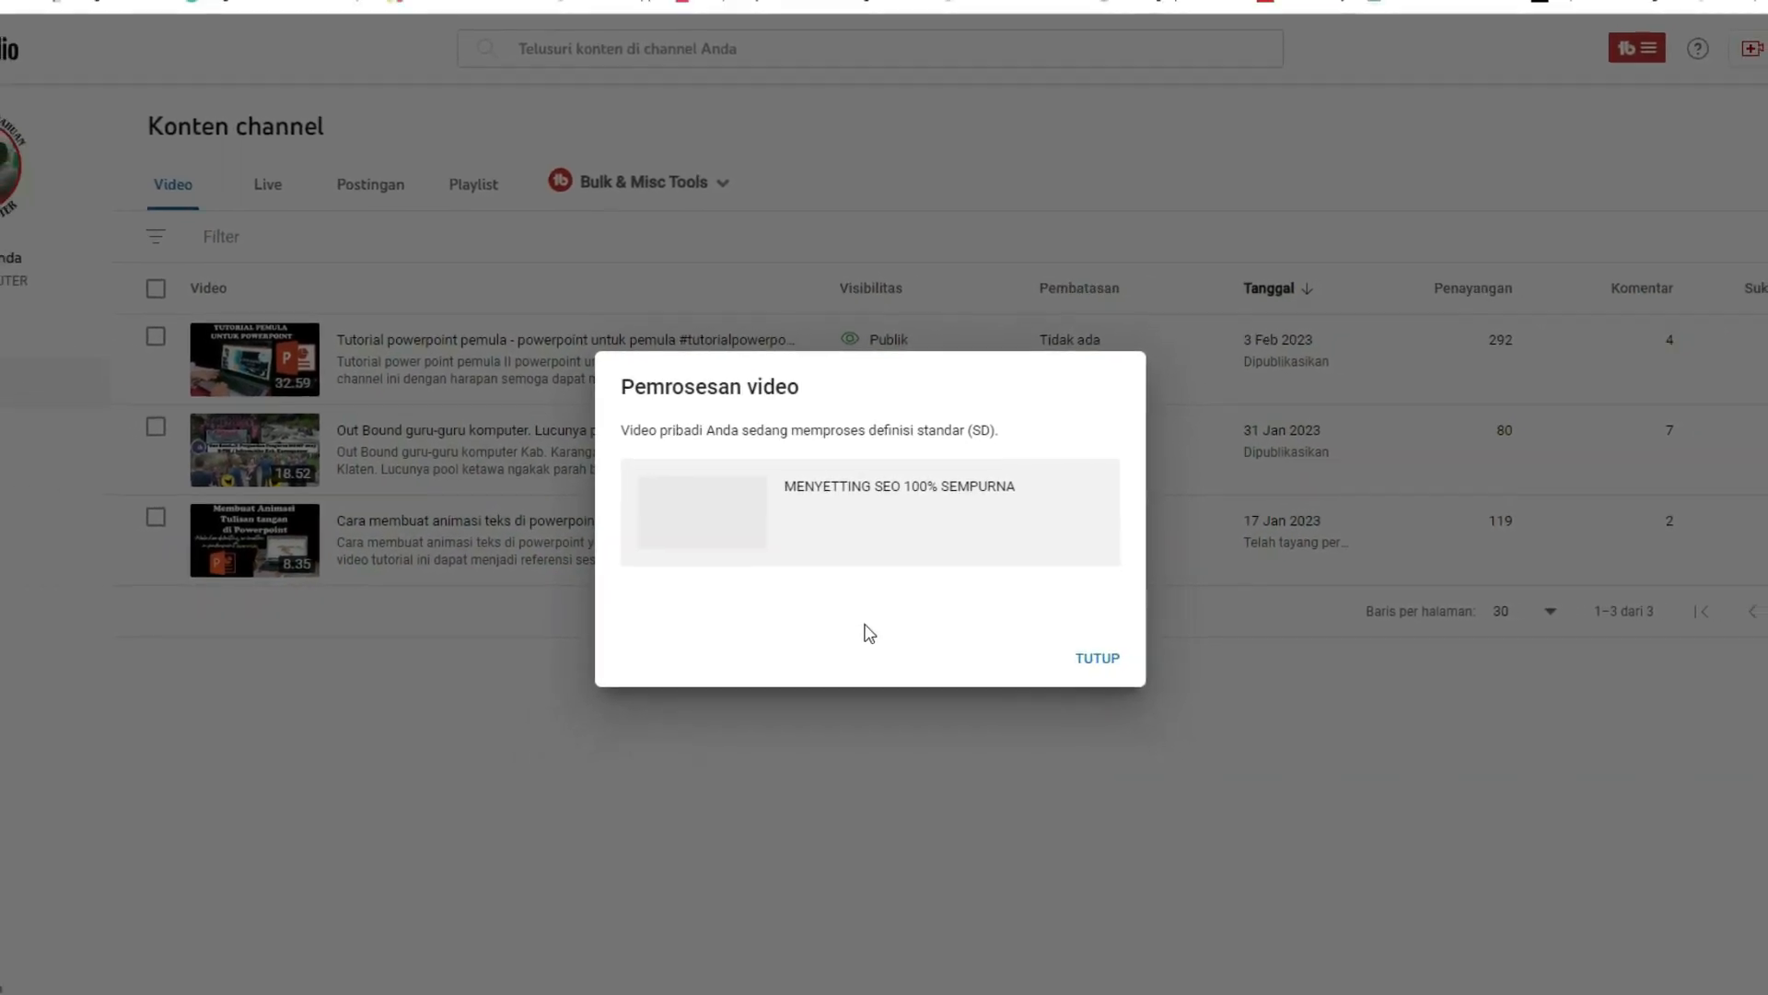
click(1091, 656)
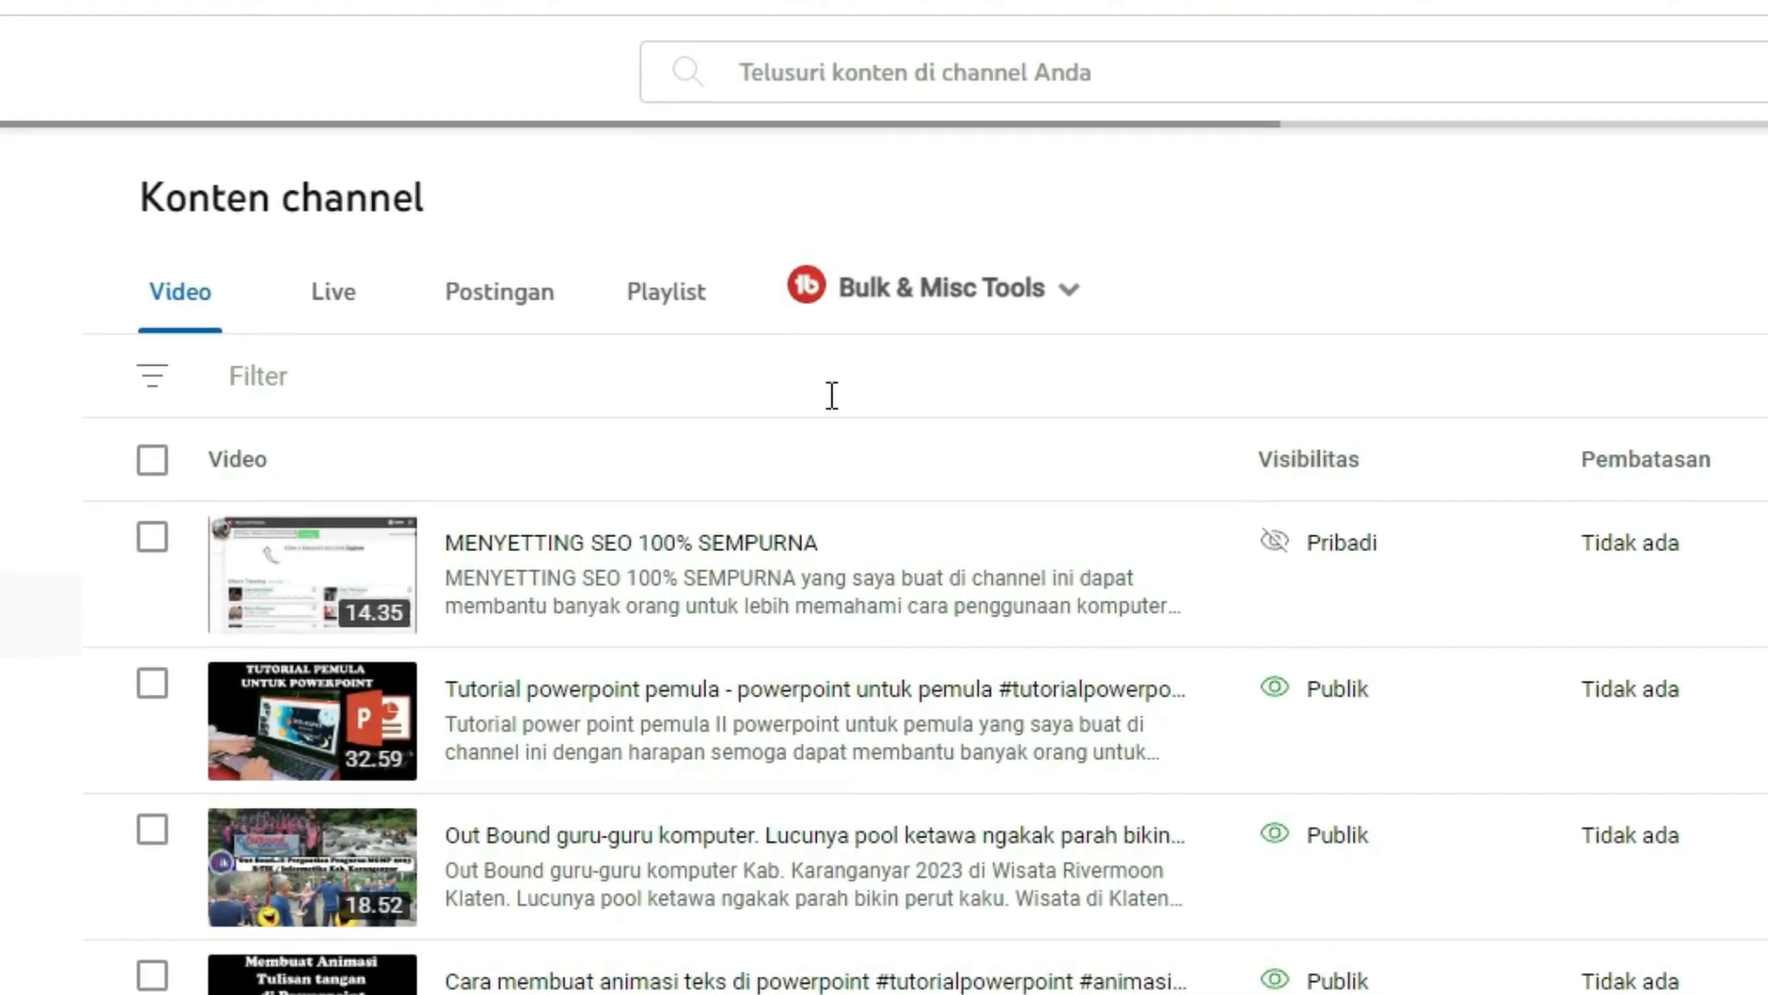
mouse_move(509, 668)
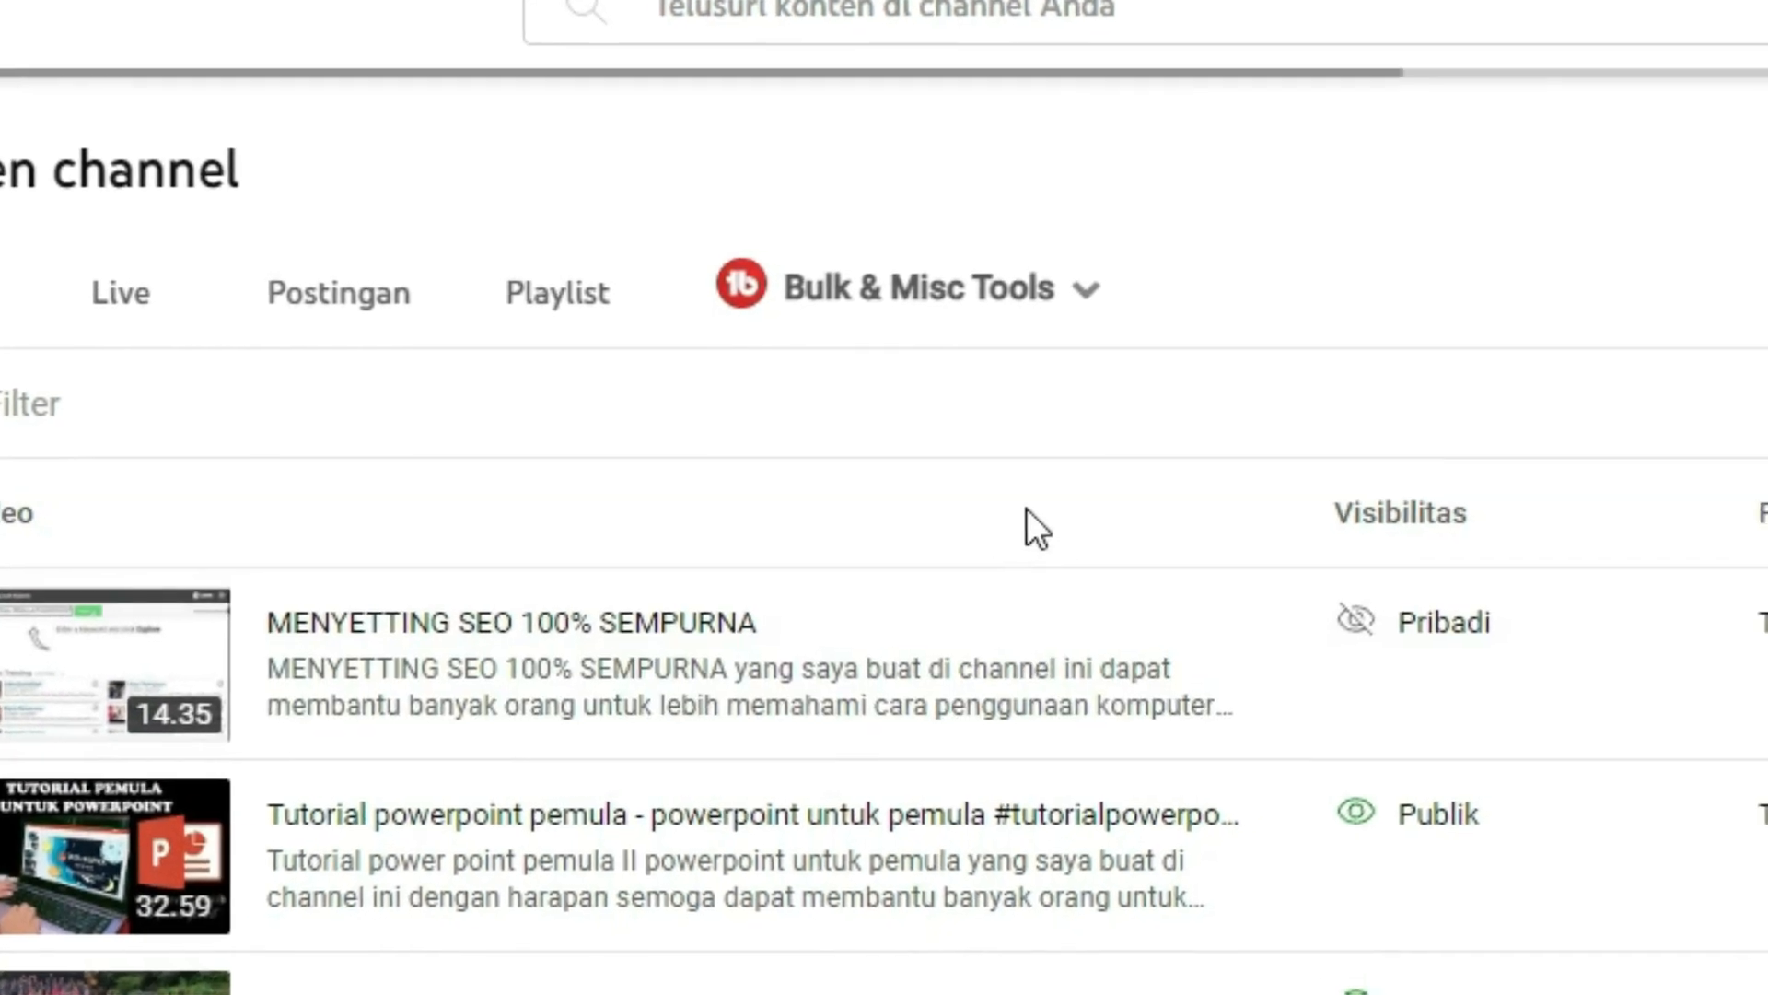
mouse_move(1394, 838)
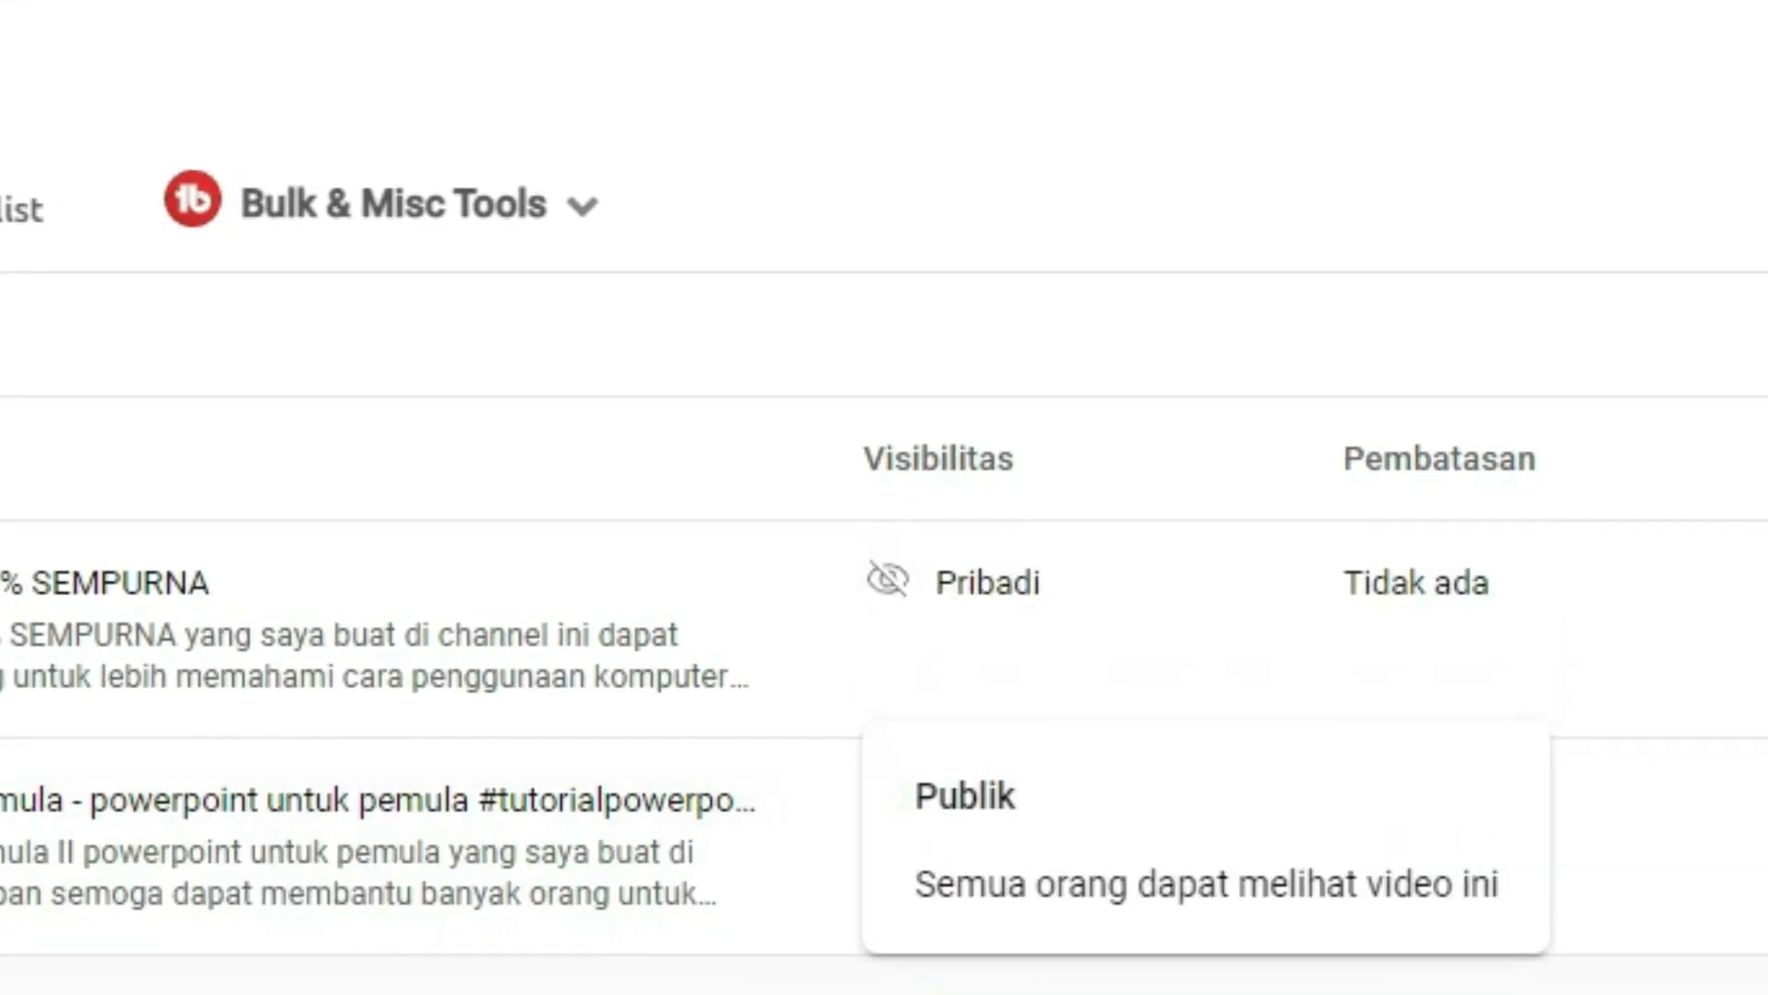
mouse_move(950, 580)
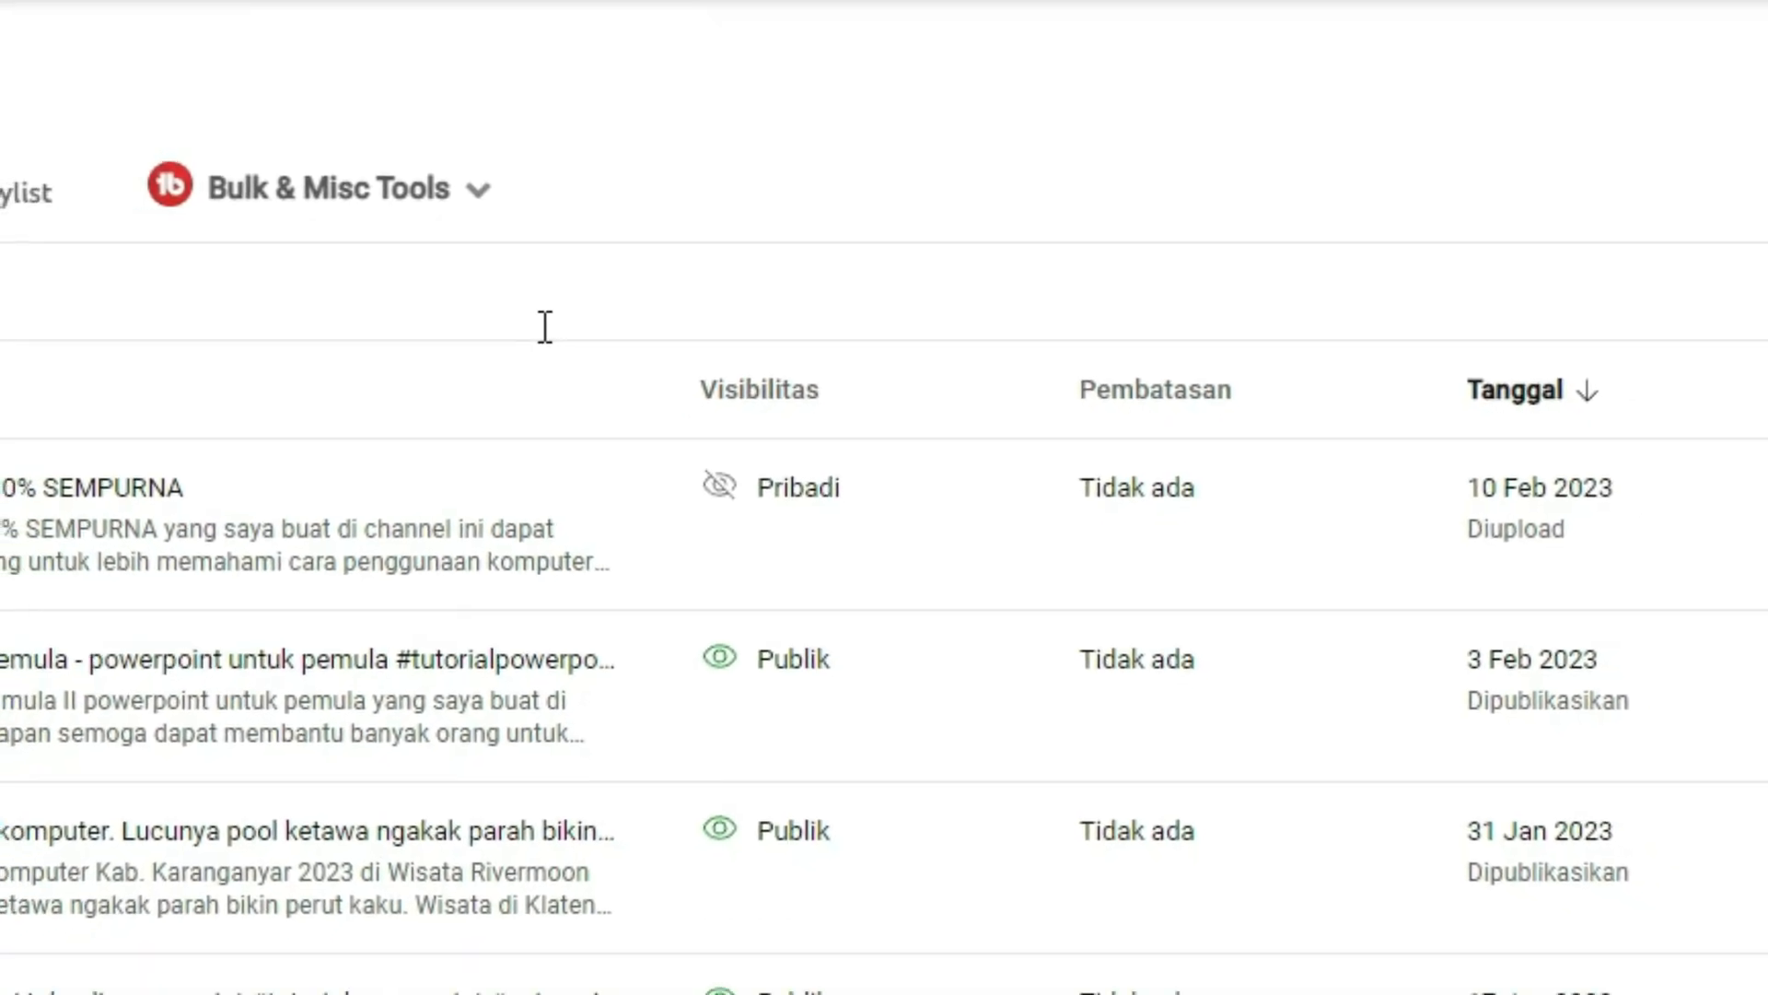
mouse_move(1191, 389)
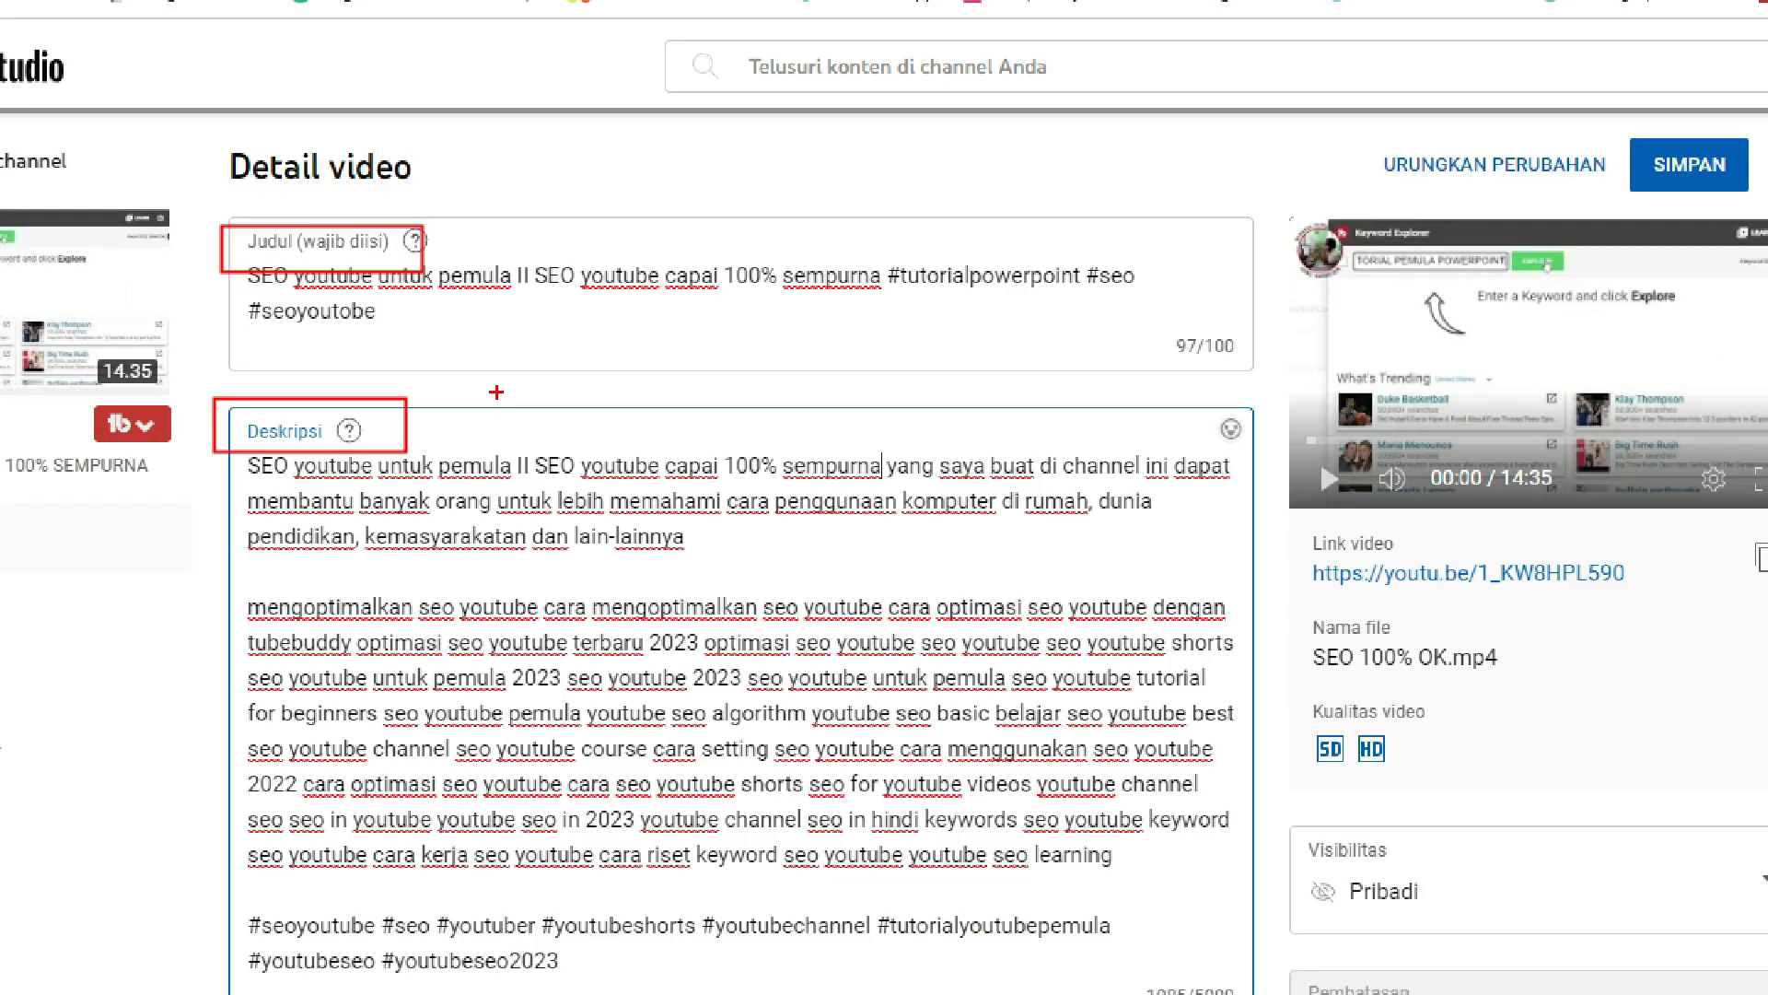
Step: Upload cover seo.jpg from the Data (E:) drive as the video's custom thumbnail
scroll(427, 336, down, 6)
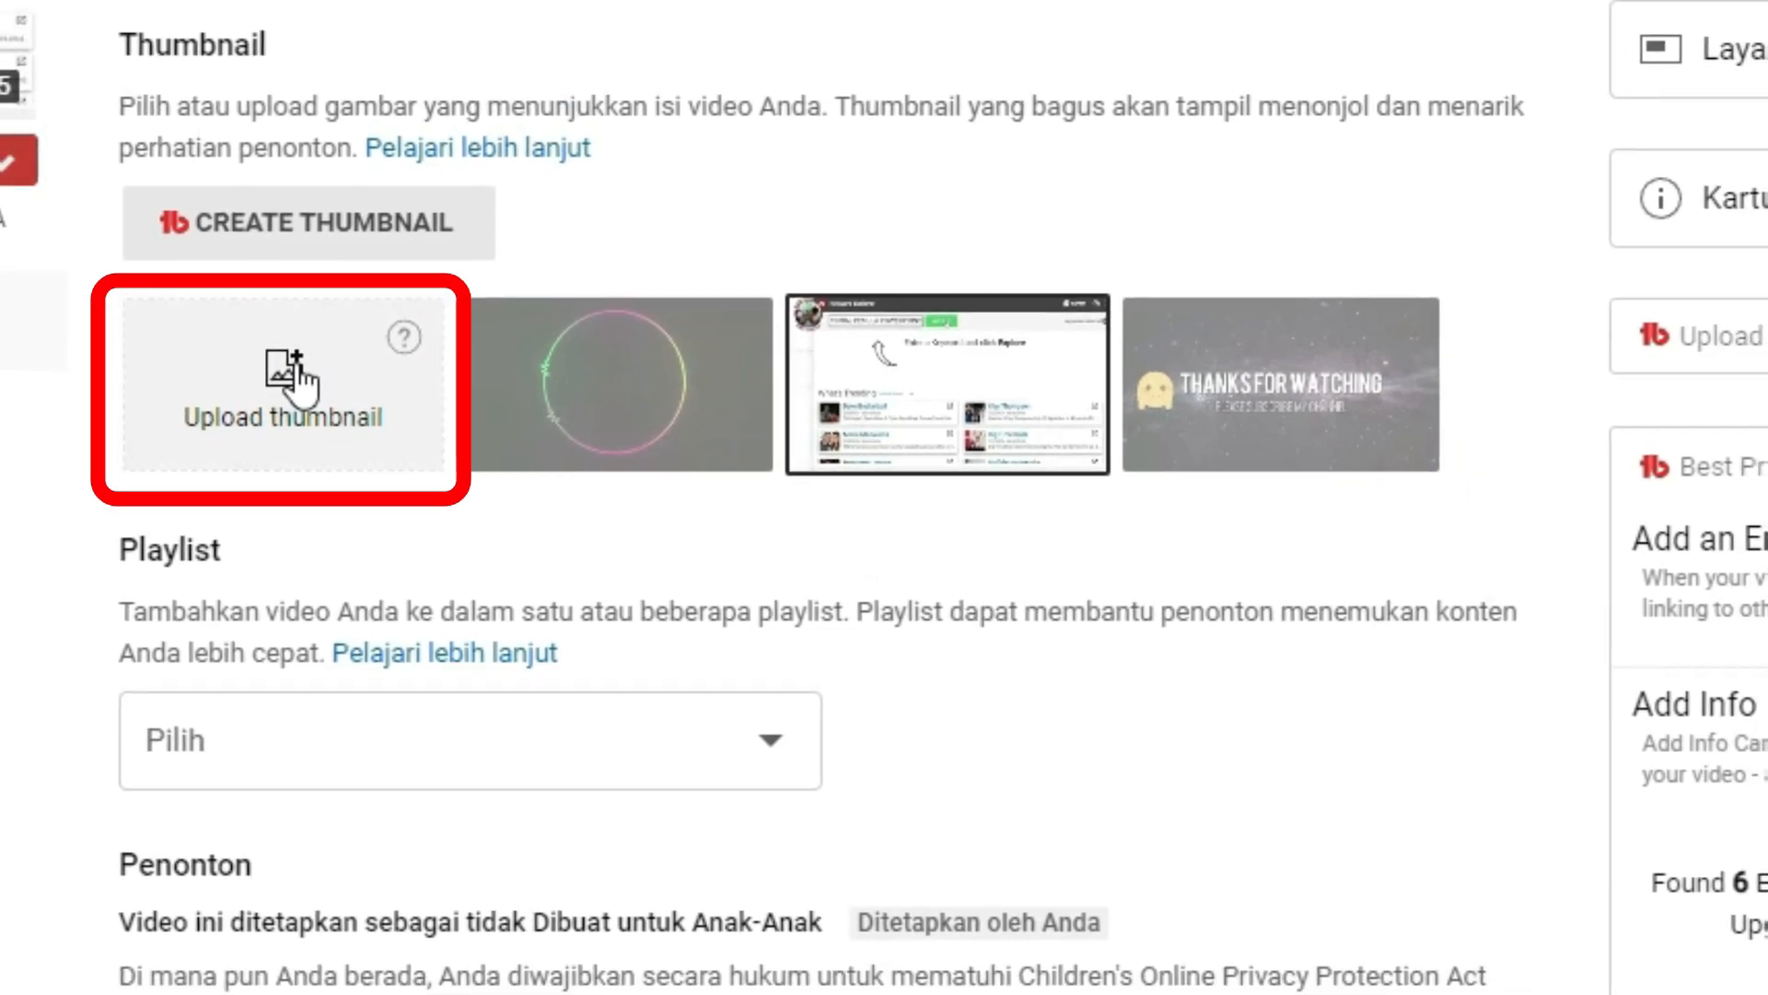
click(300, 373)
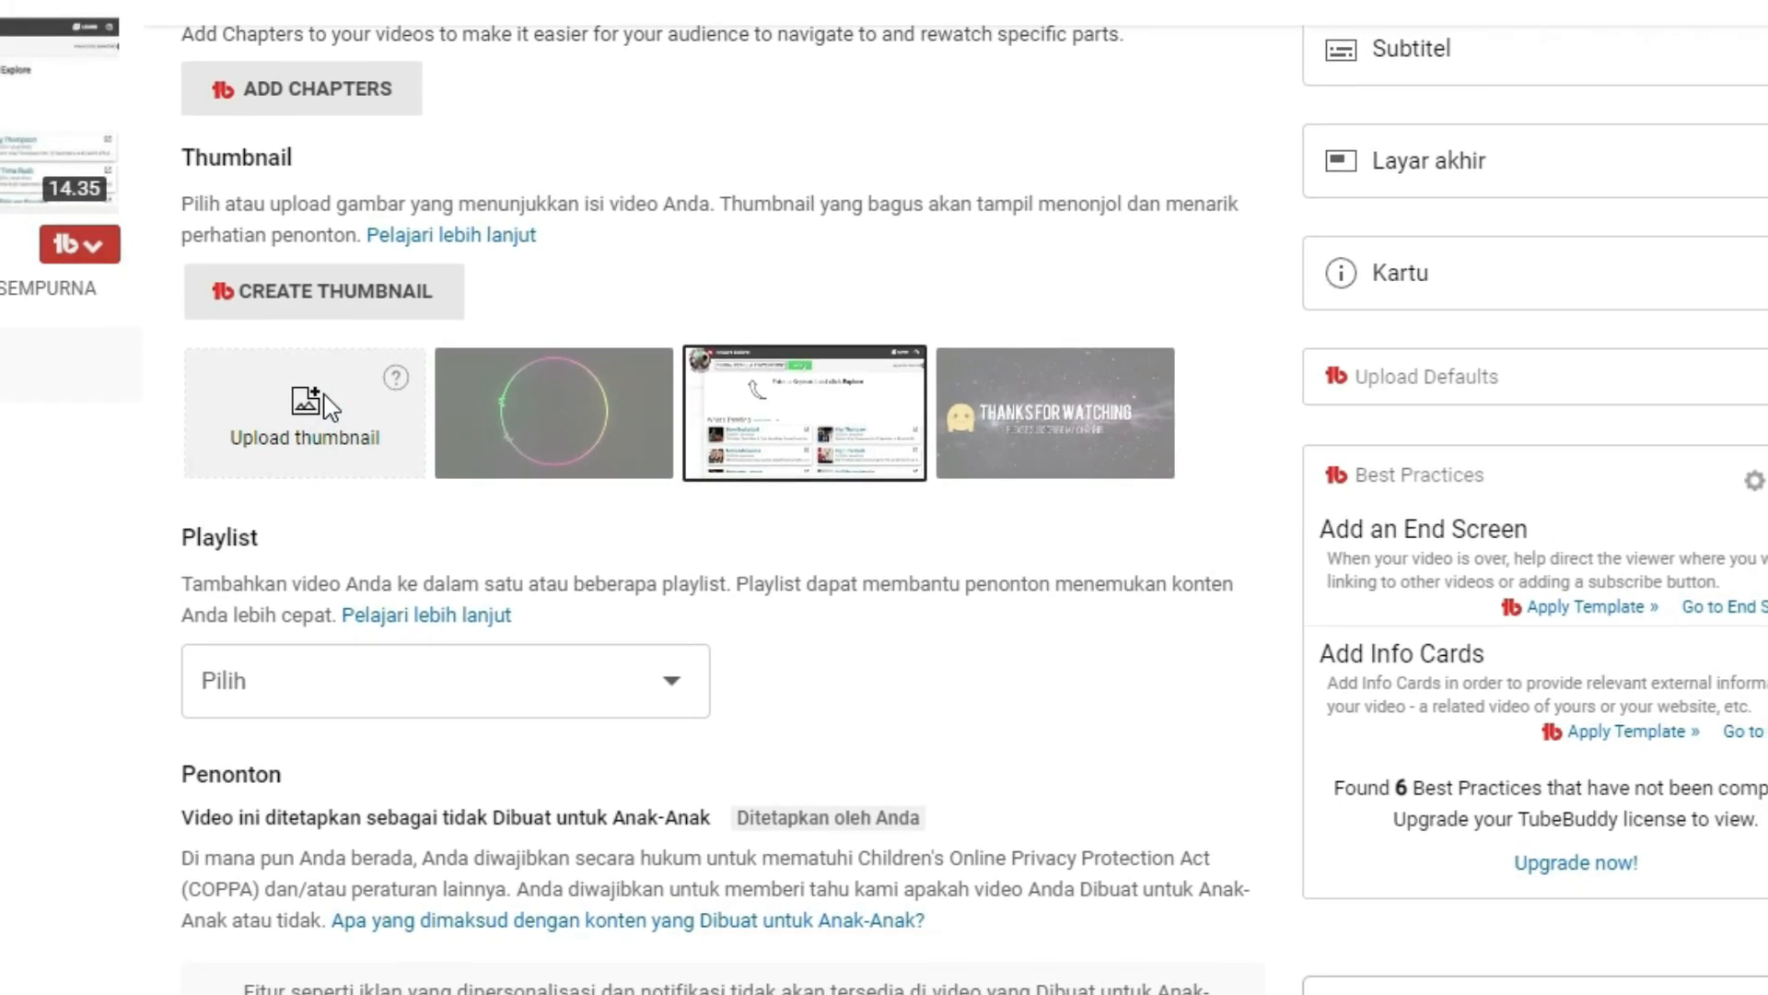
click(326, 400)
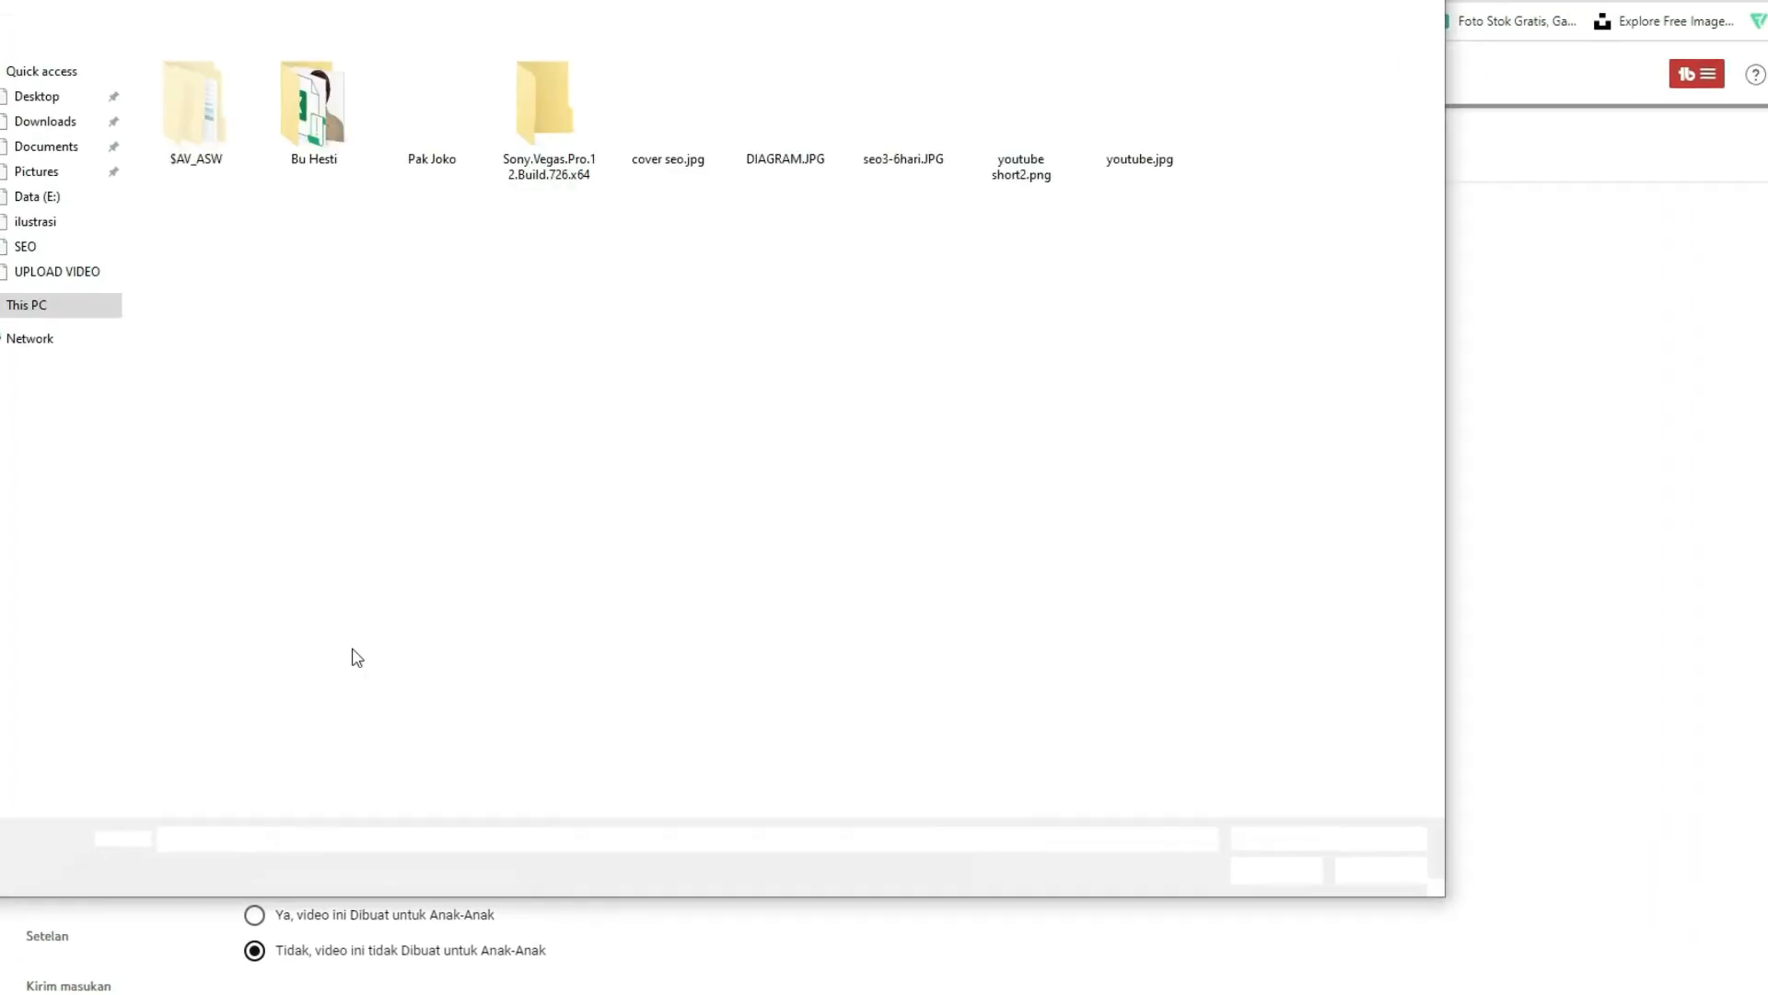
click(476, 983)
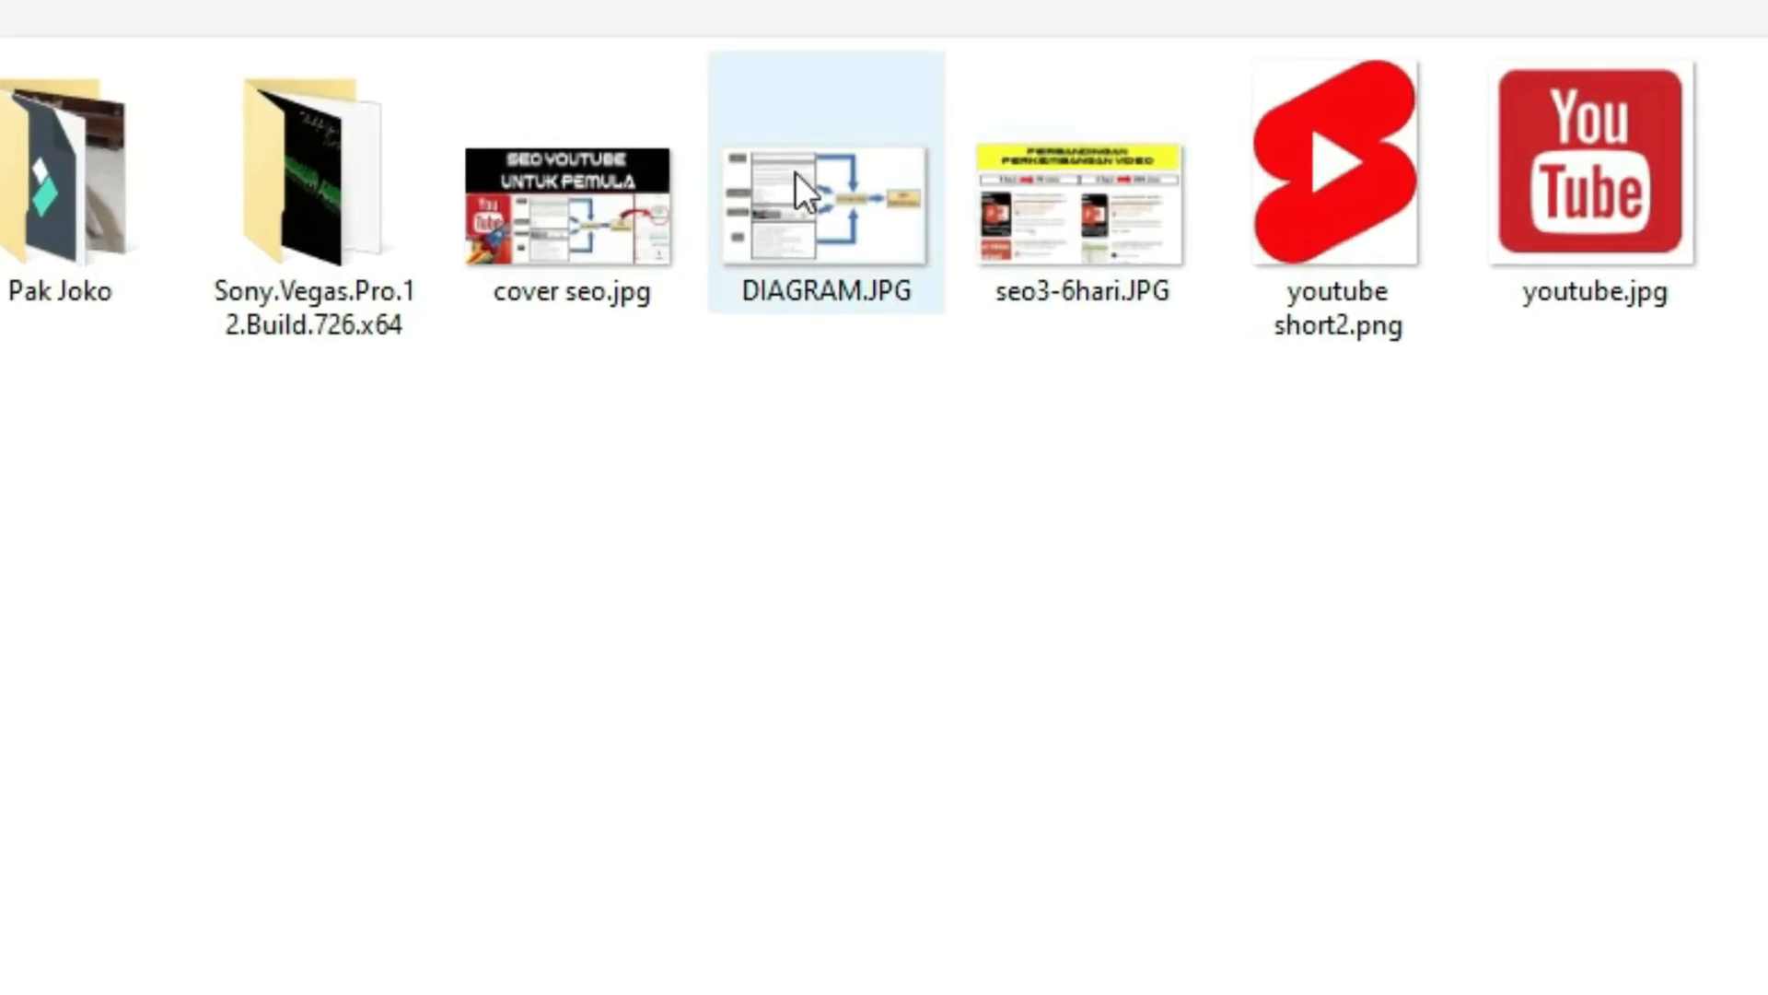
click(584, 210)
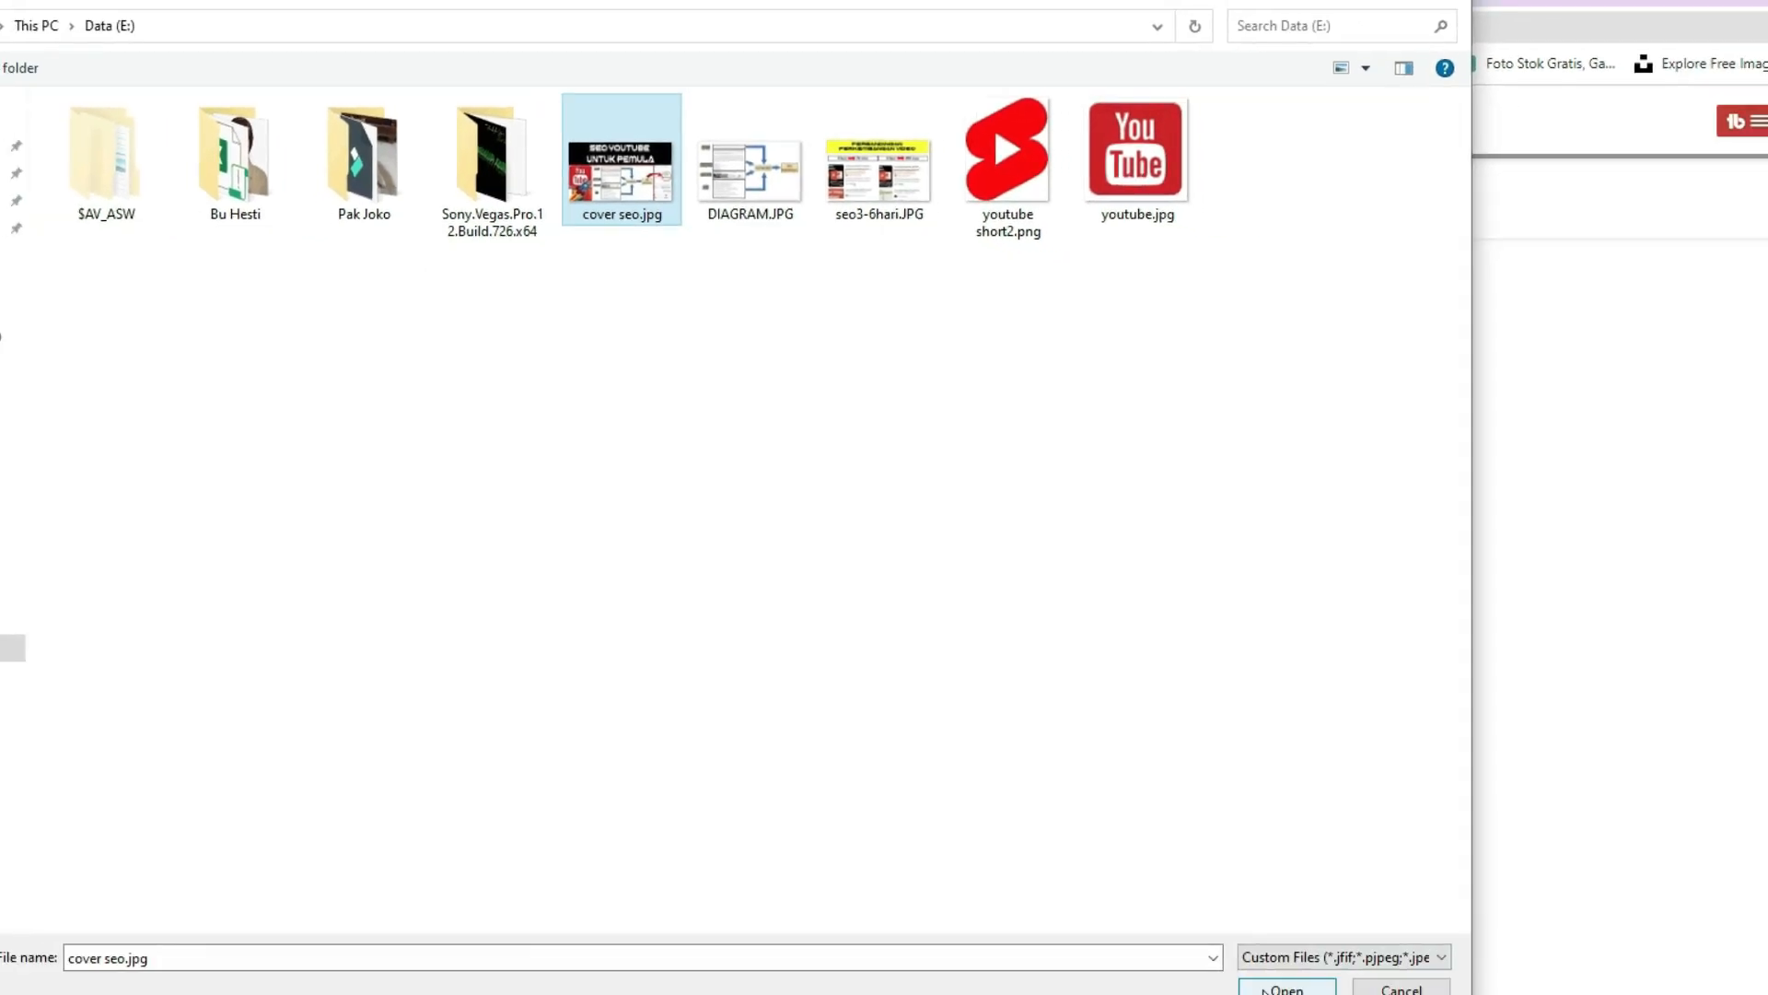
click(1265, 989)
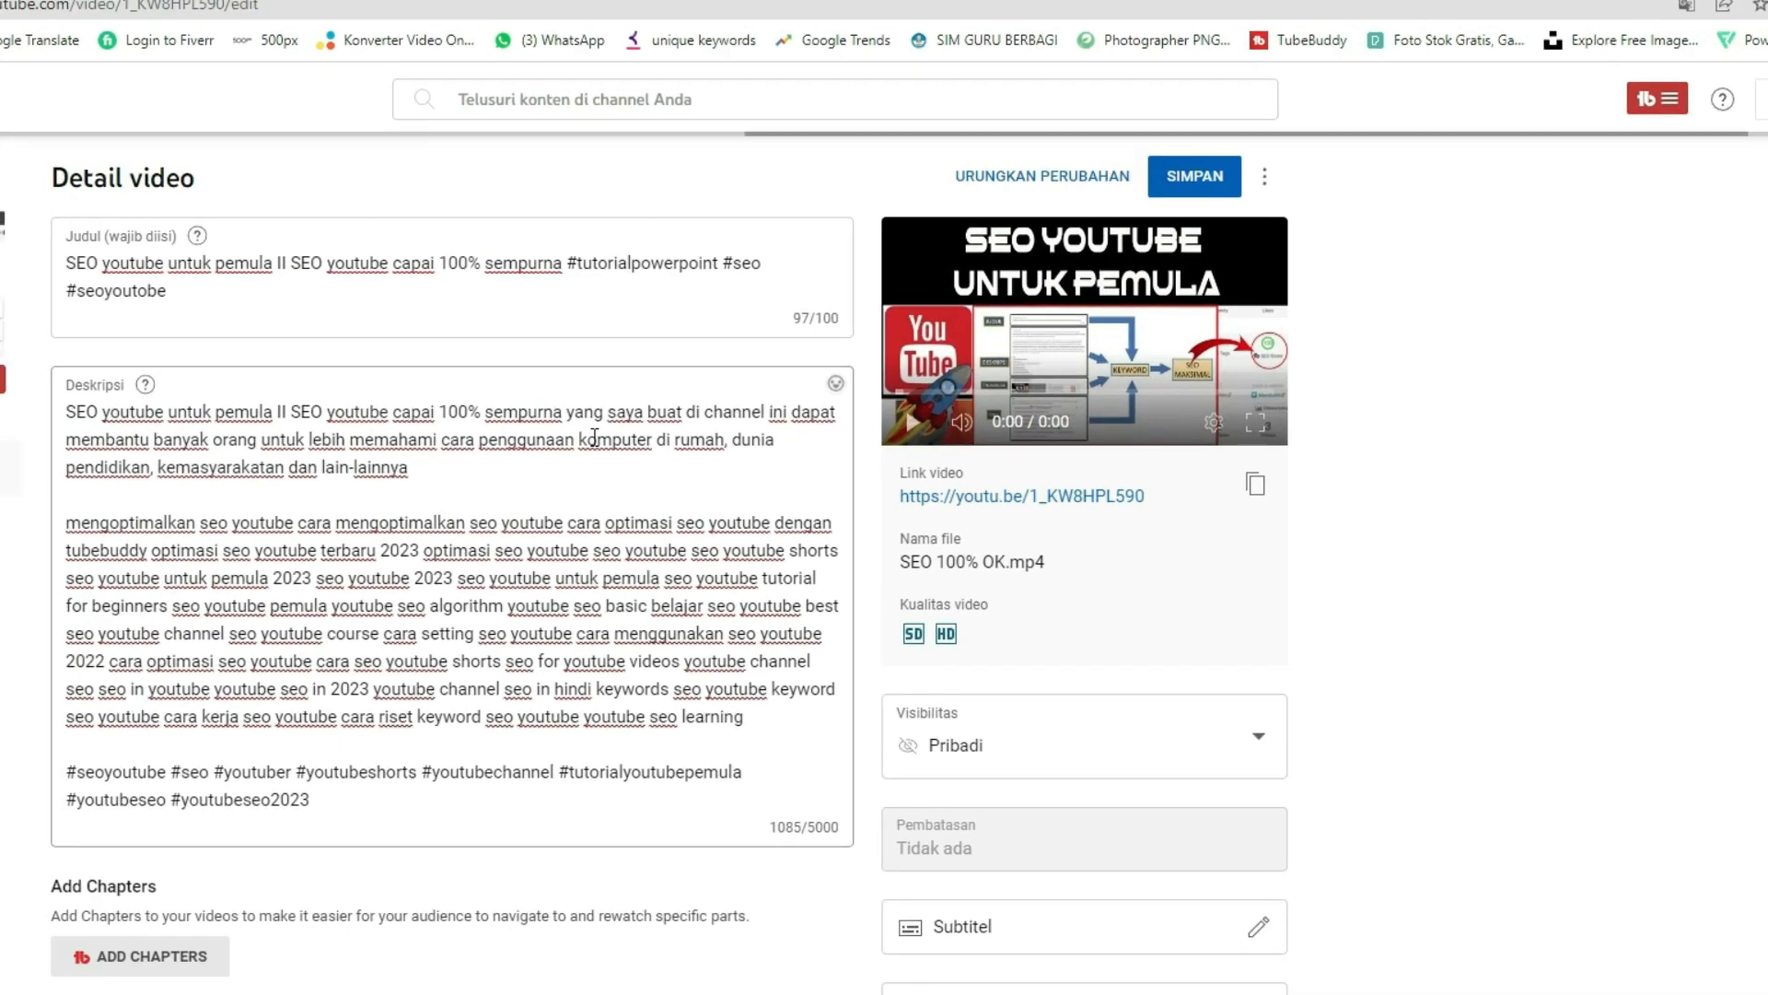
Step: Review the video's tags, audience settings, thumbnail, title and description on the details page
scroll(594, 437, down, 15)
scroll(769, 313, down, 10)
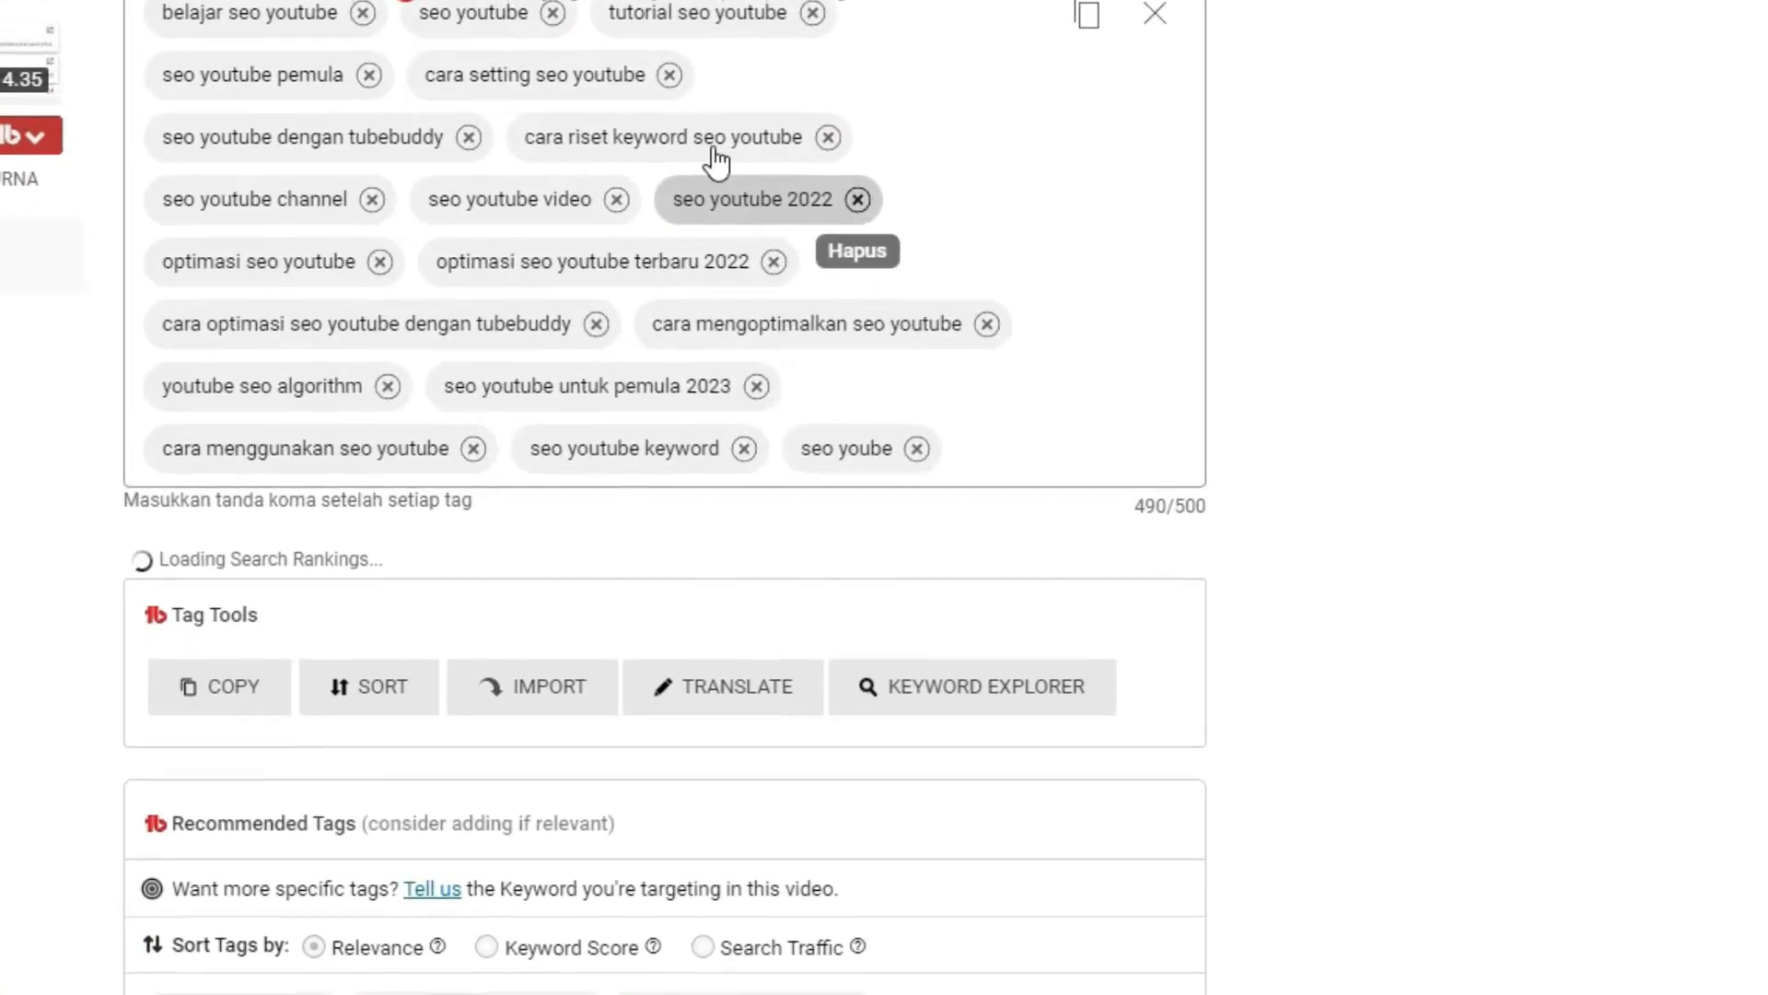
scroll(276, 56, up, 3)
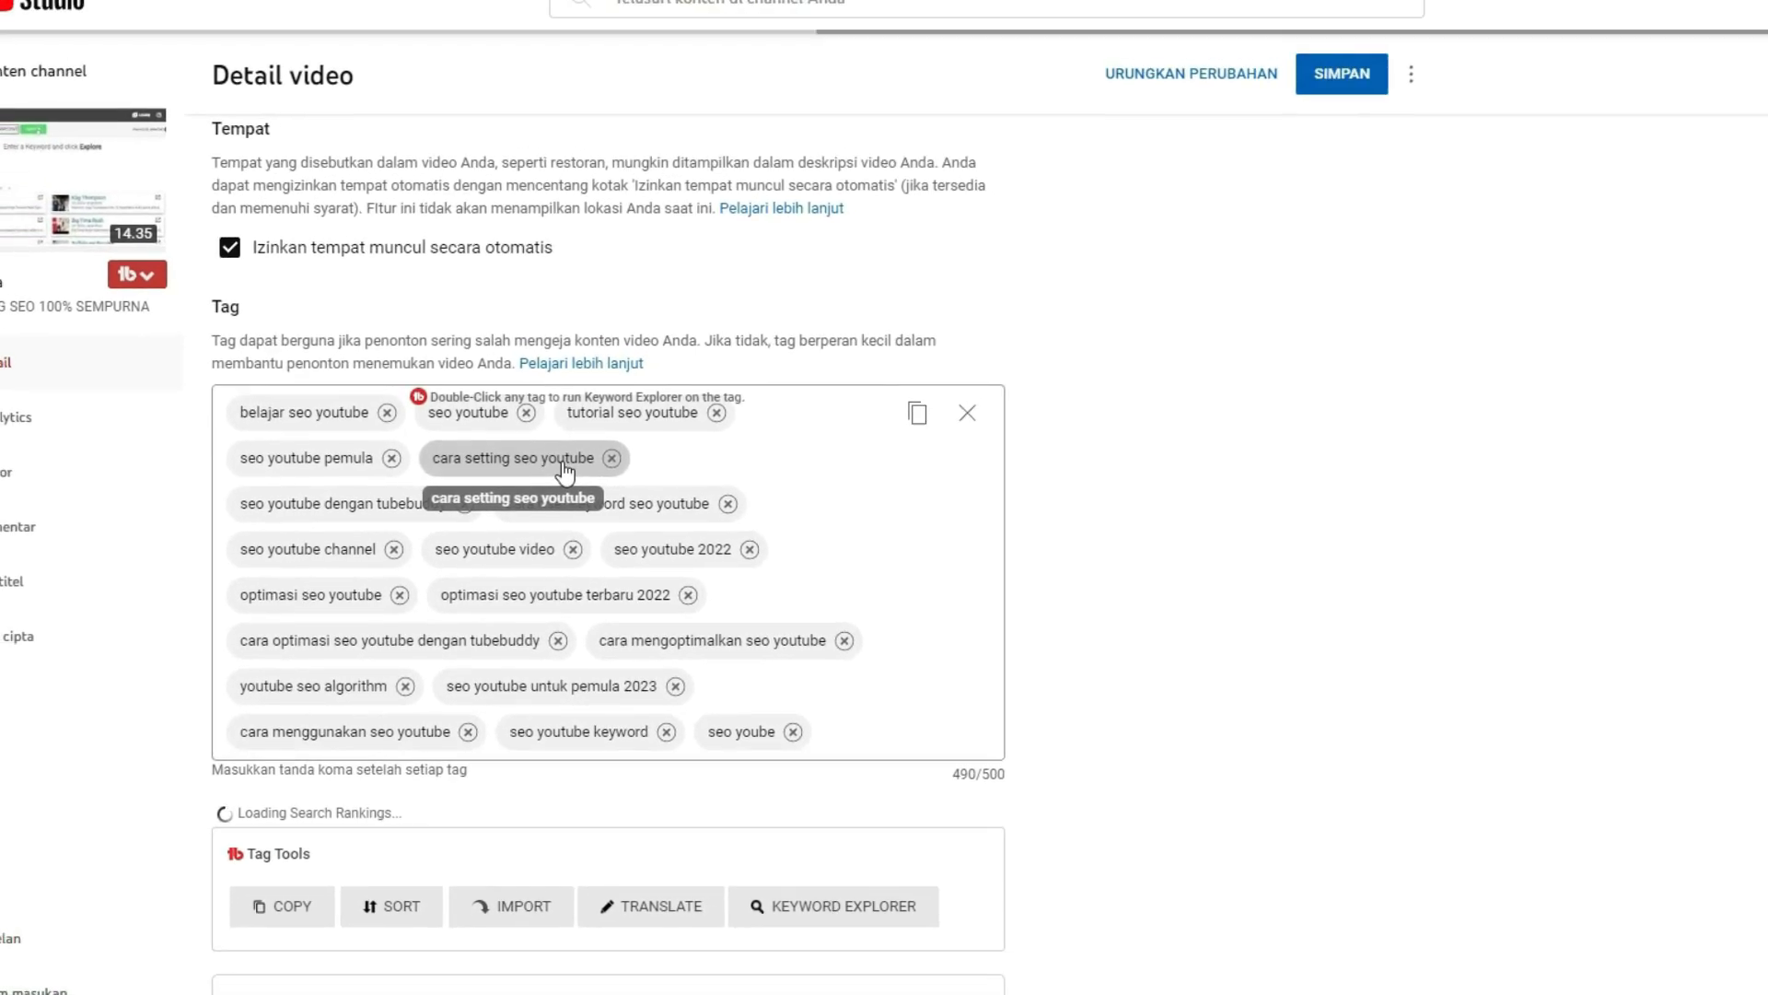
scroll(673, 502, up, 5)
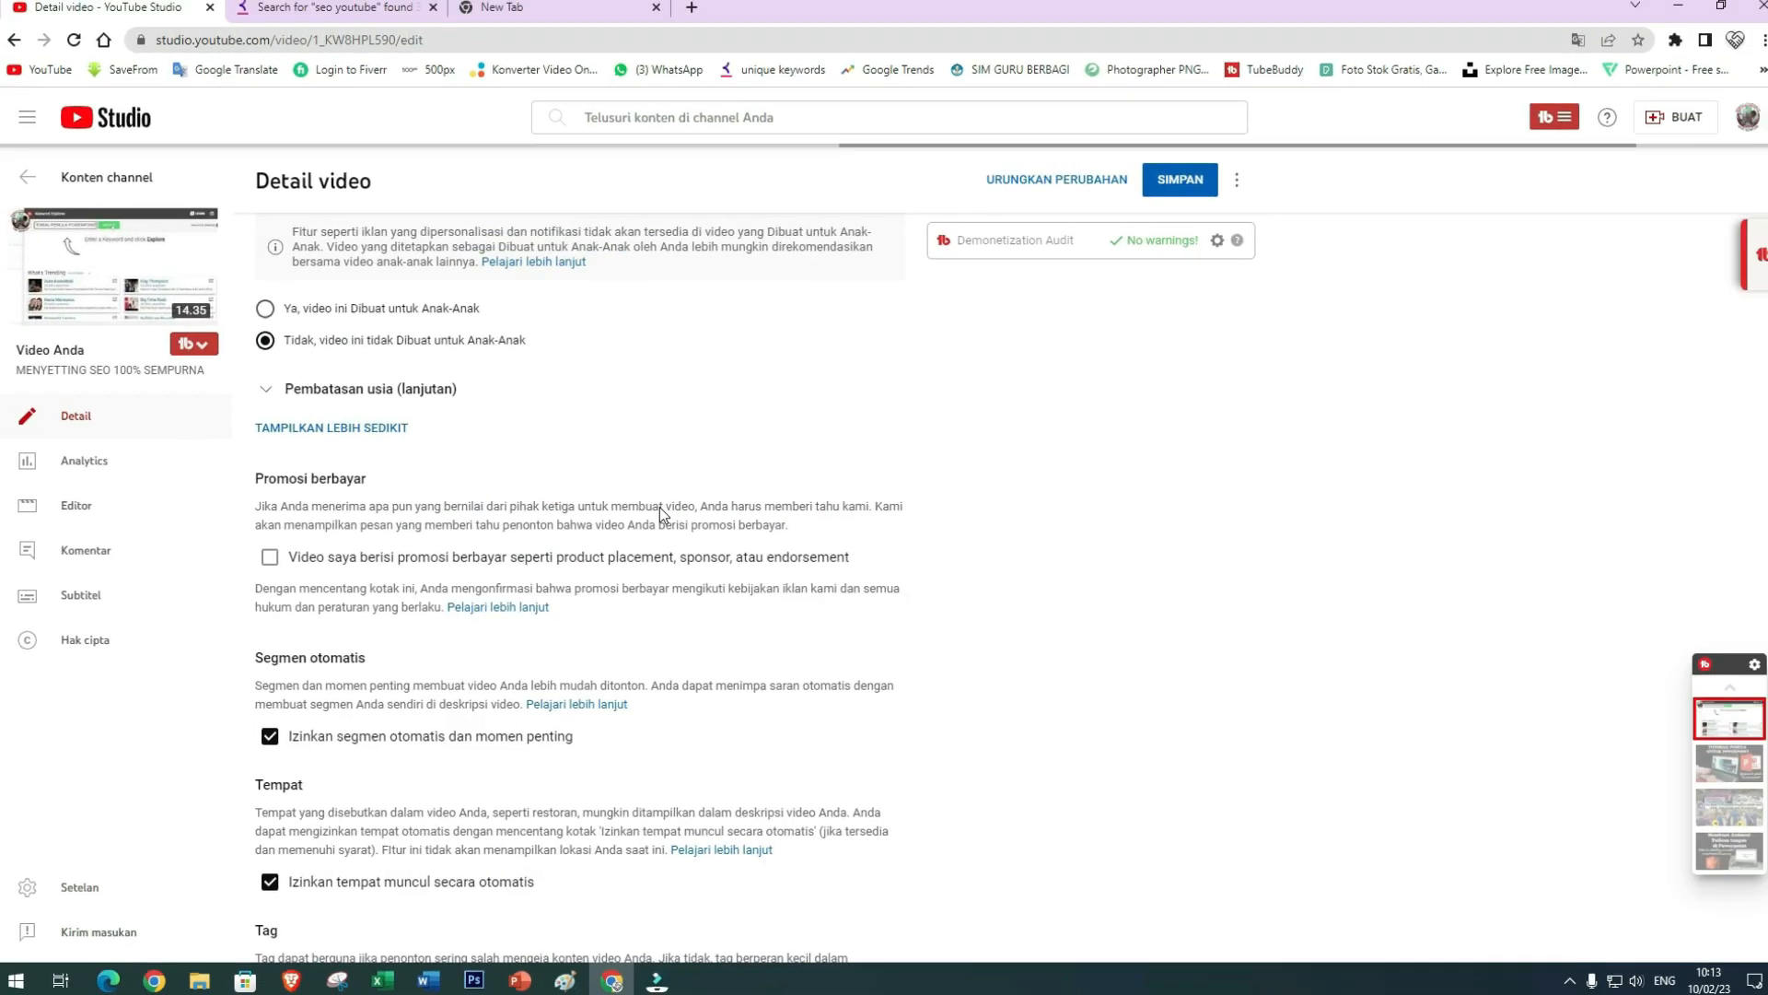
scroll(660, 511, up, 5)
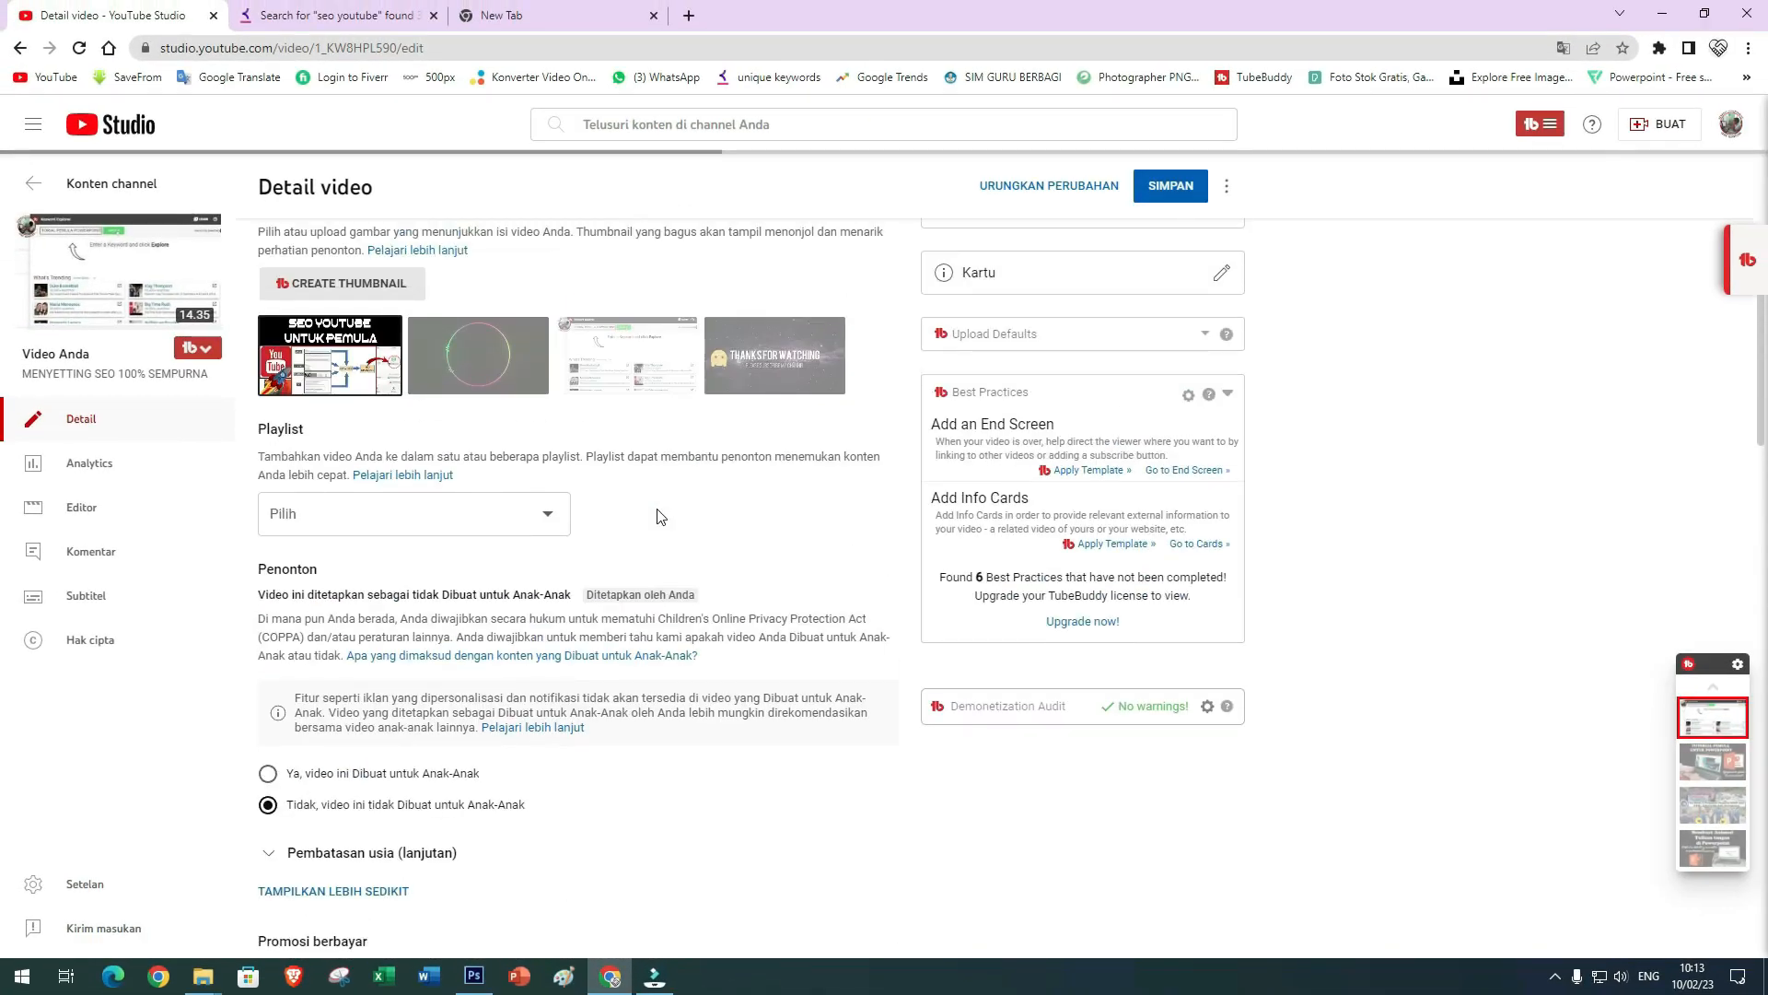
scroll(661, 517, up, 7)
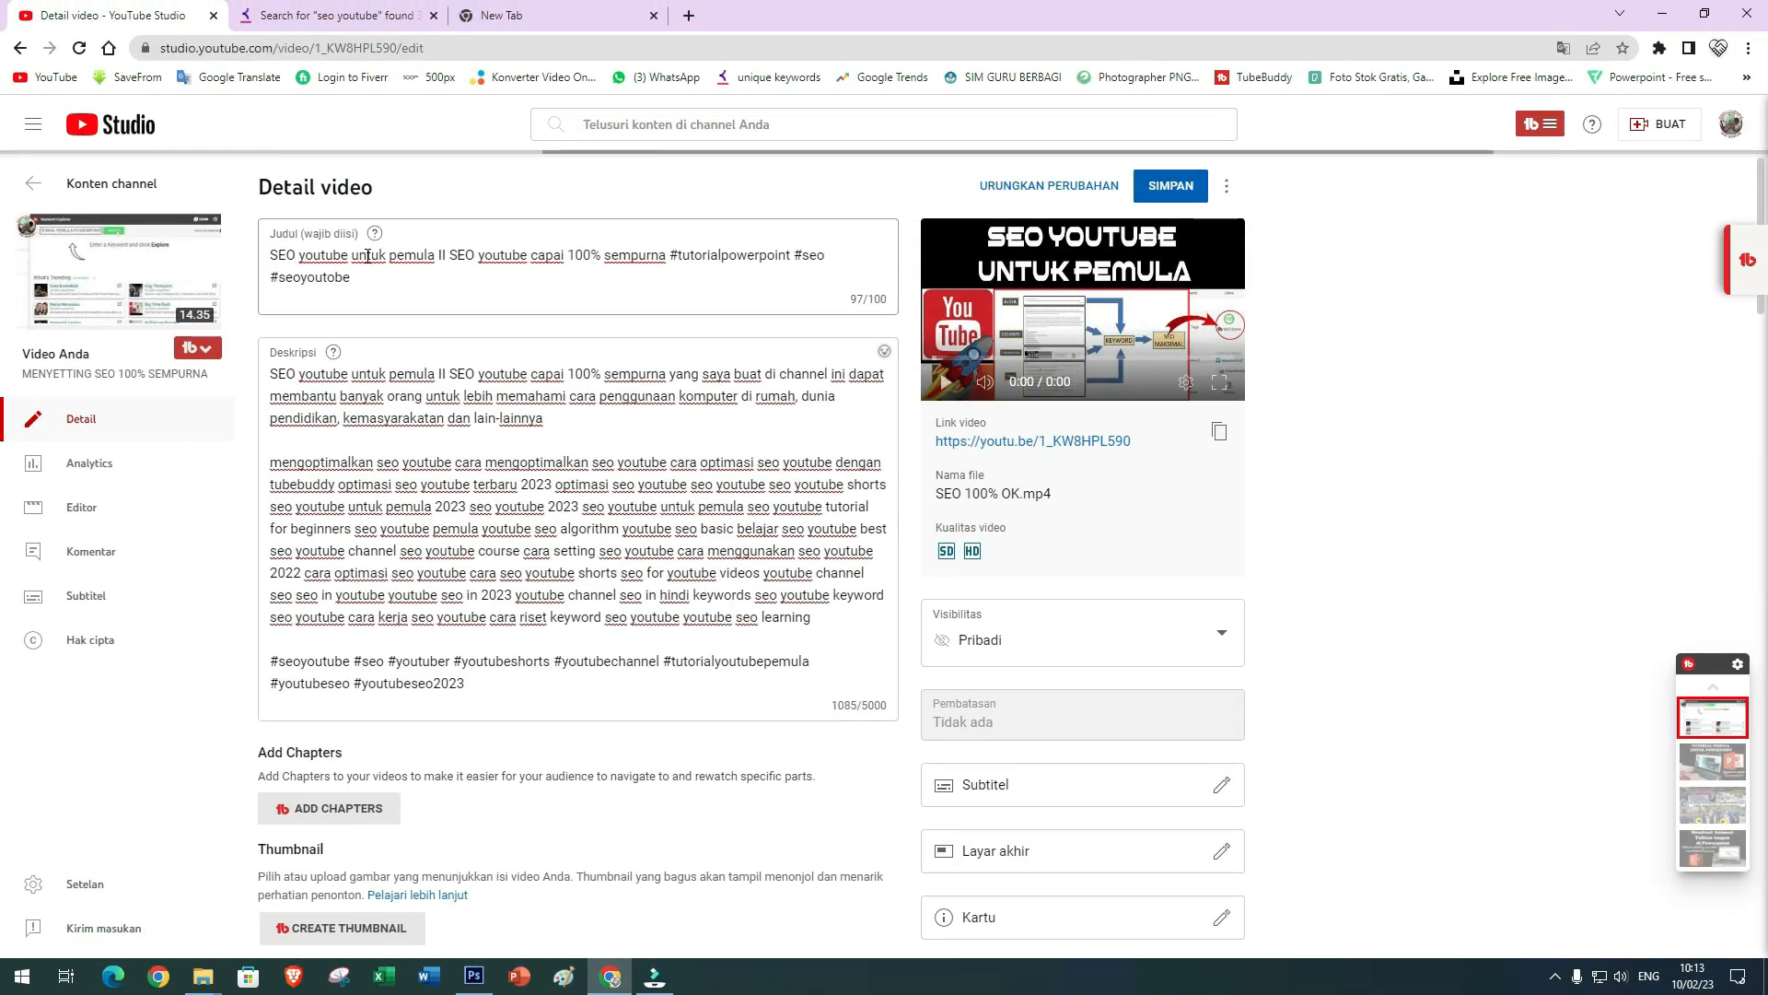
scroll(446, 383, down, 7)
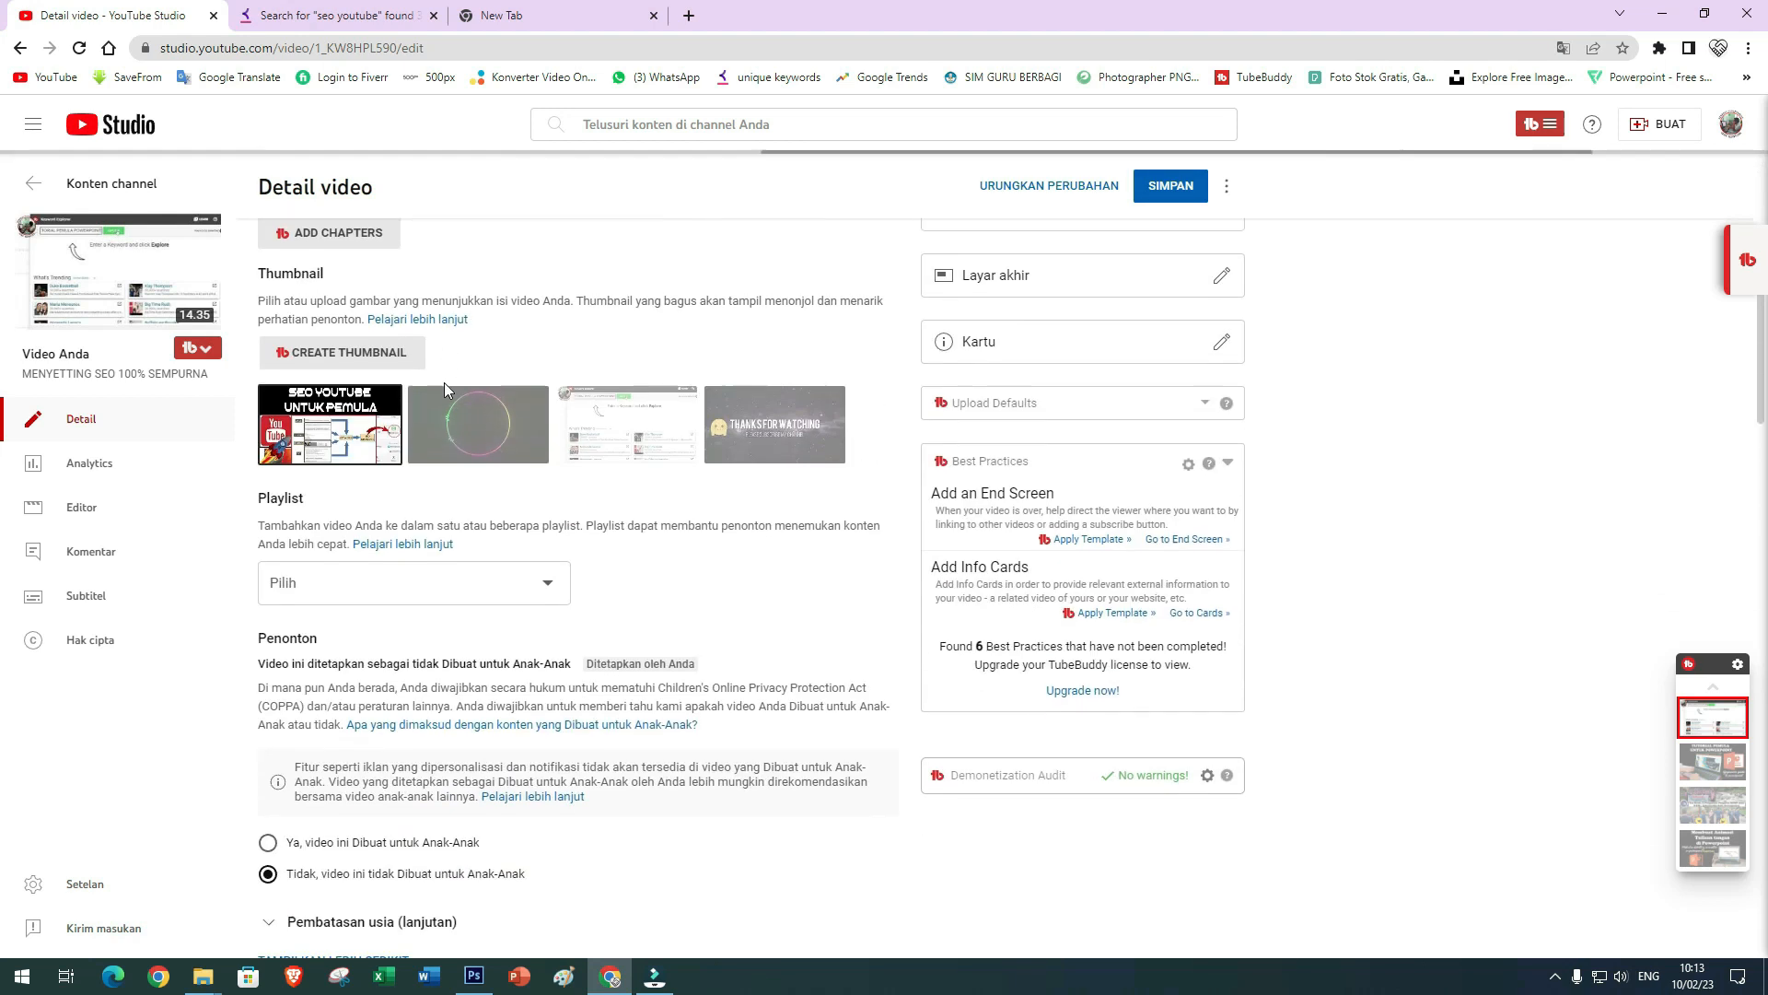
scroll(521, 430, down, 10)
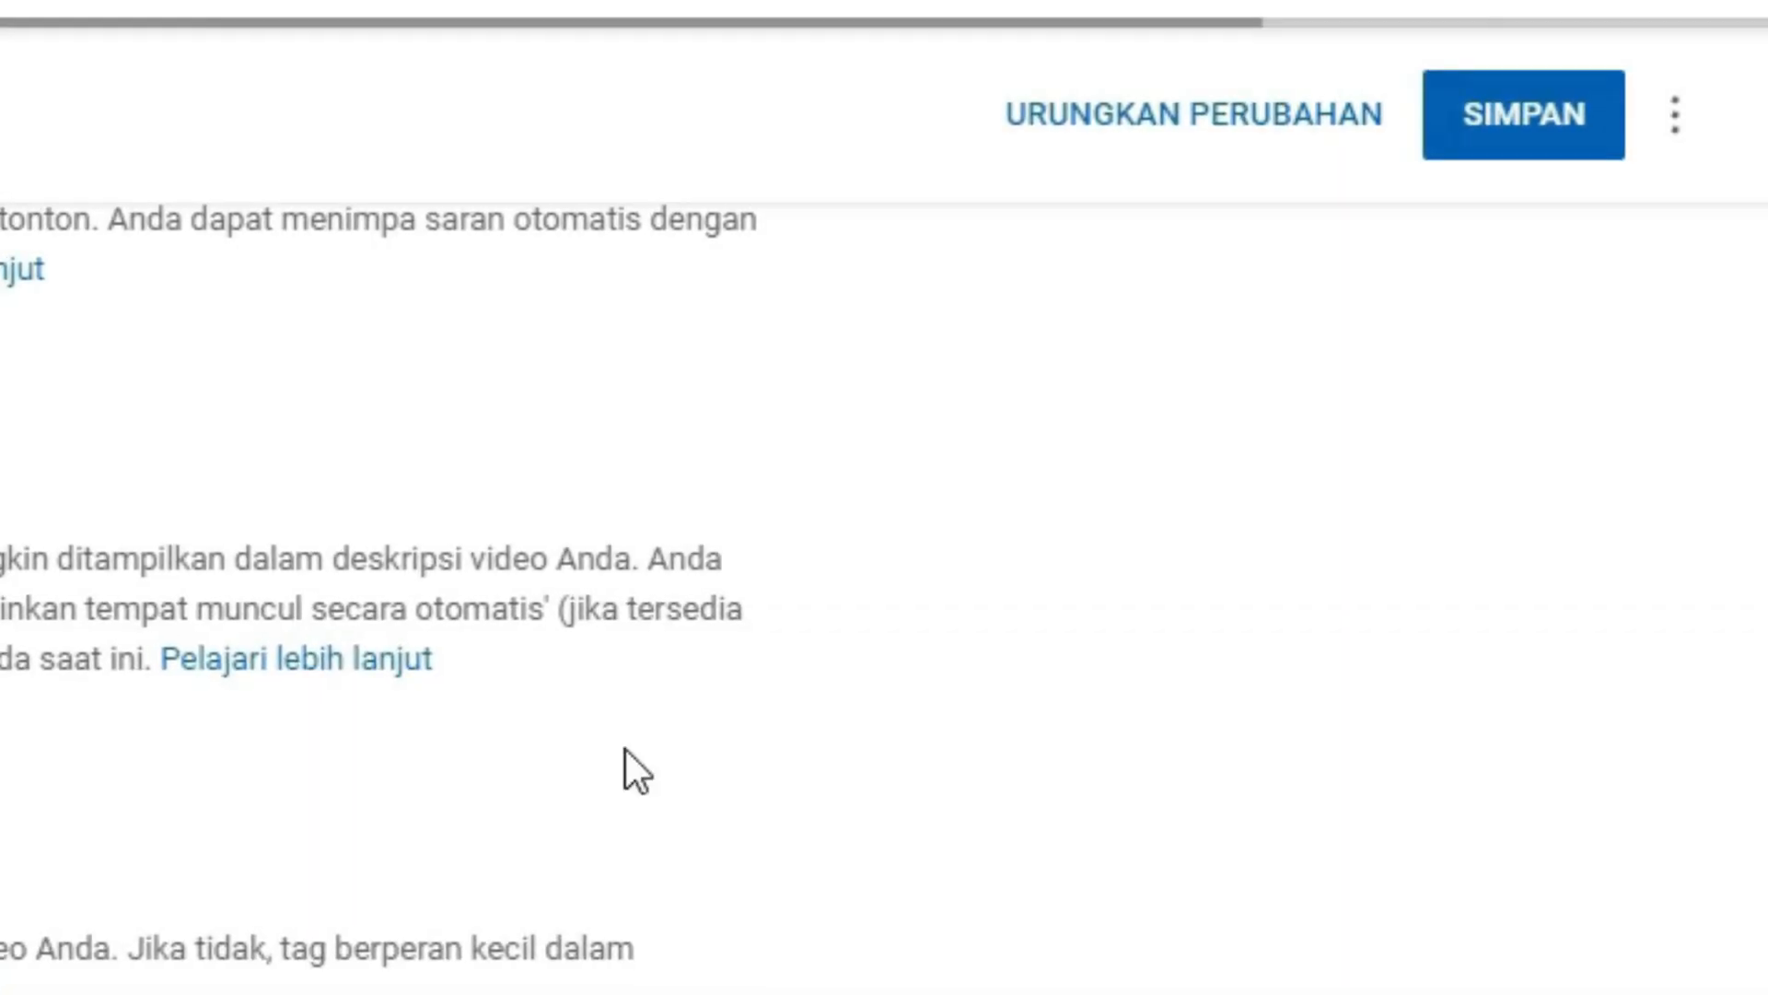
Step: Save the changes made to the video's details
scroll(792, 752, up, 10)
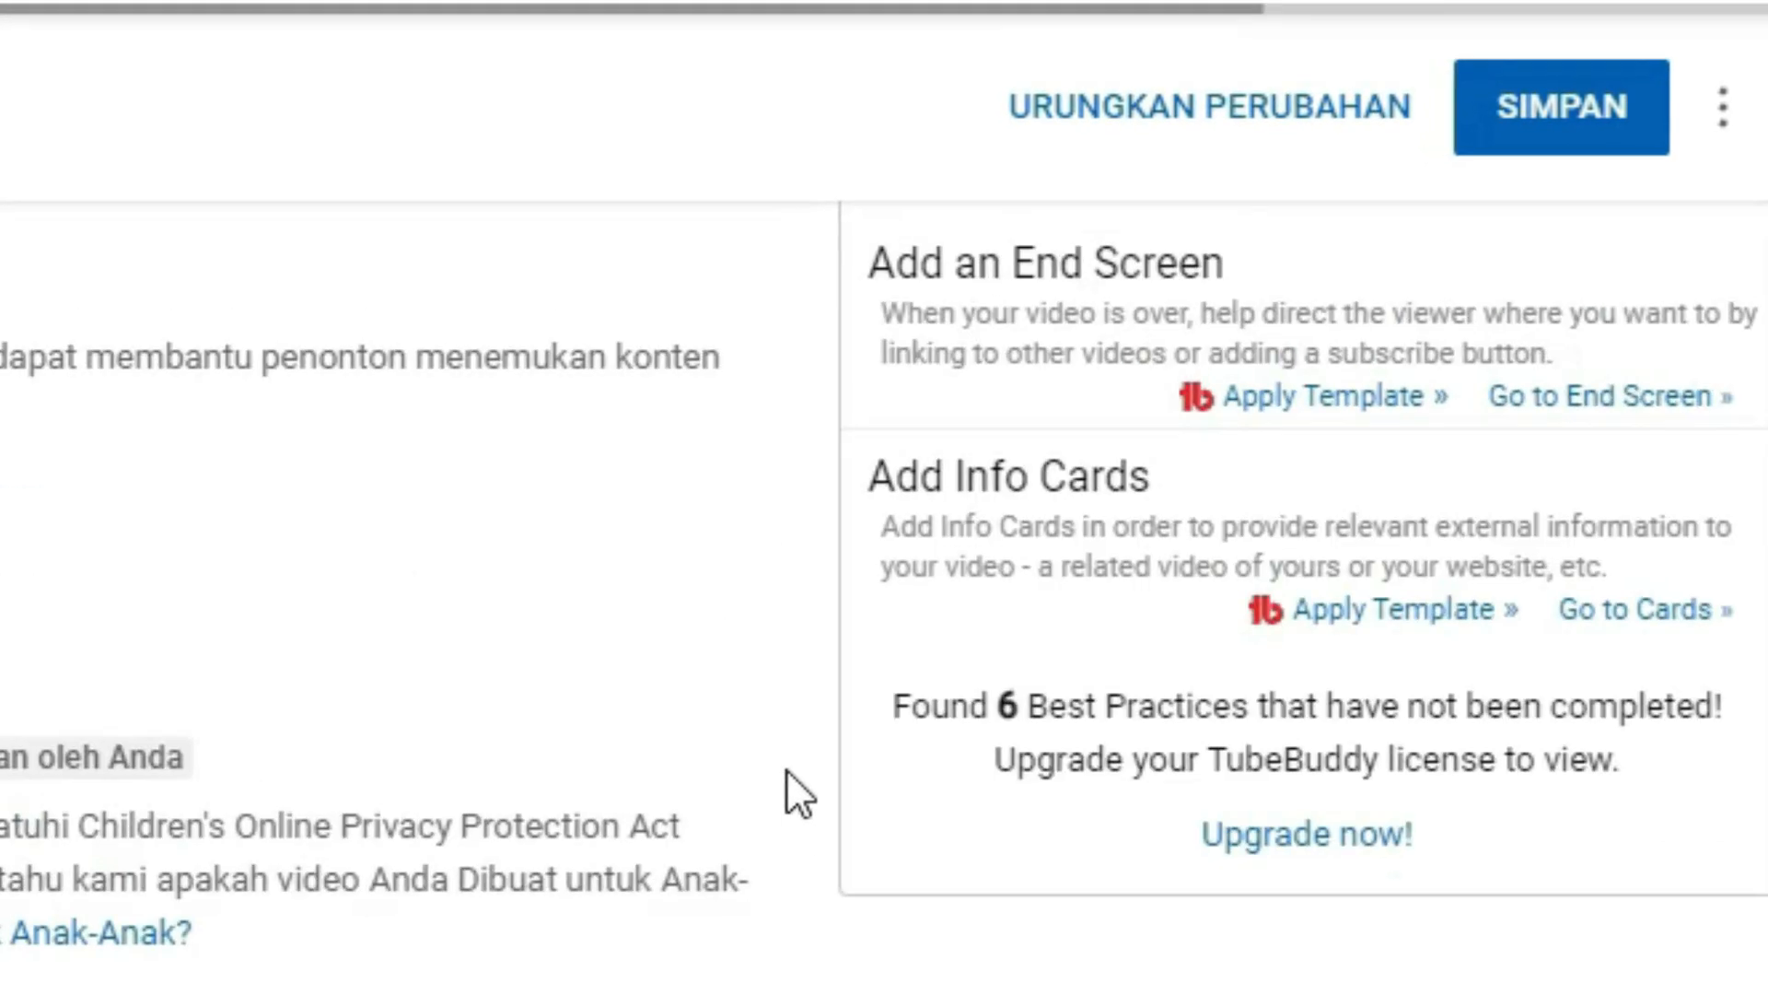
scroll(530, 613, up, 5)
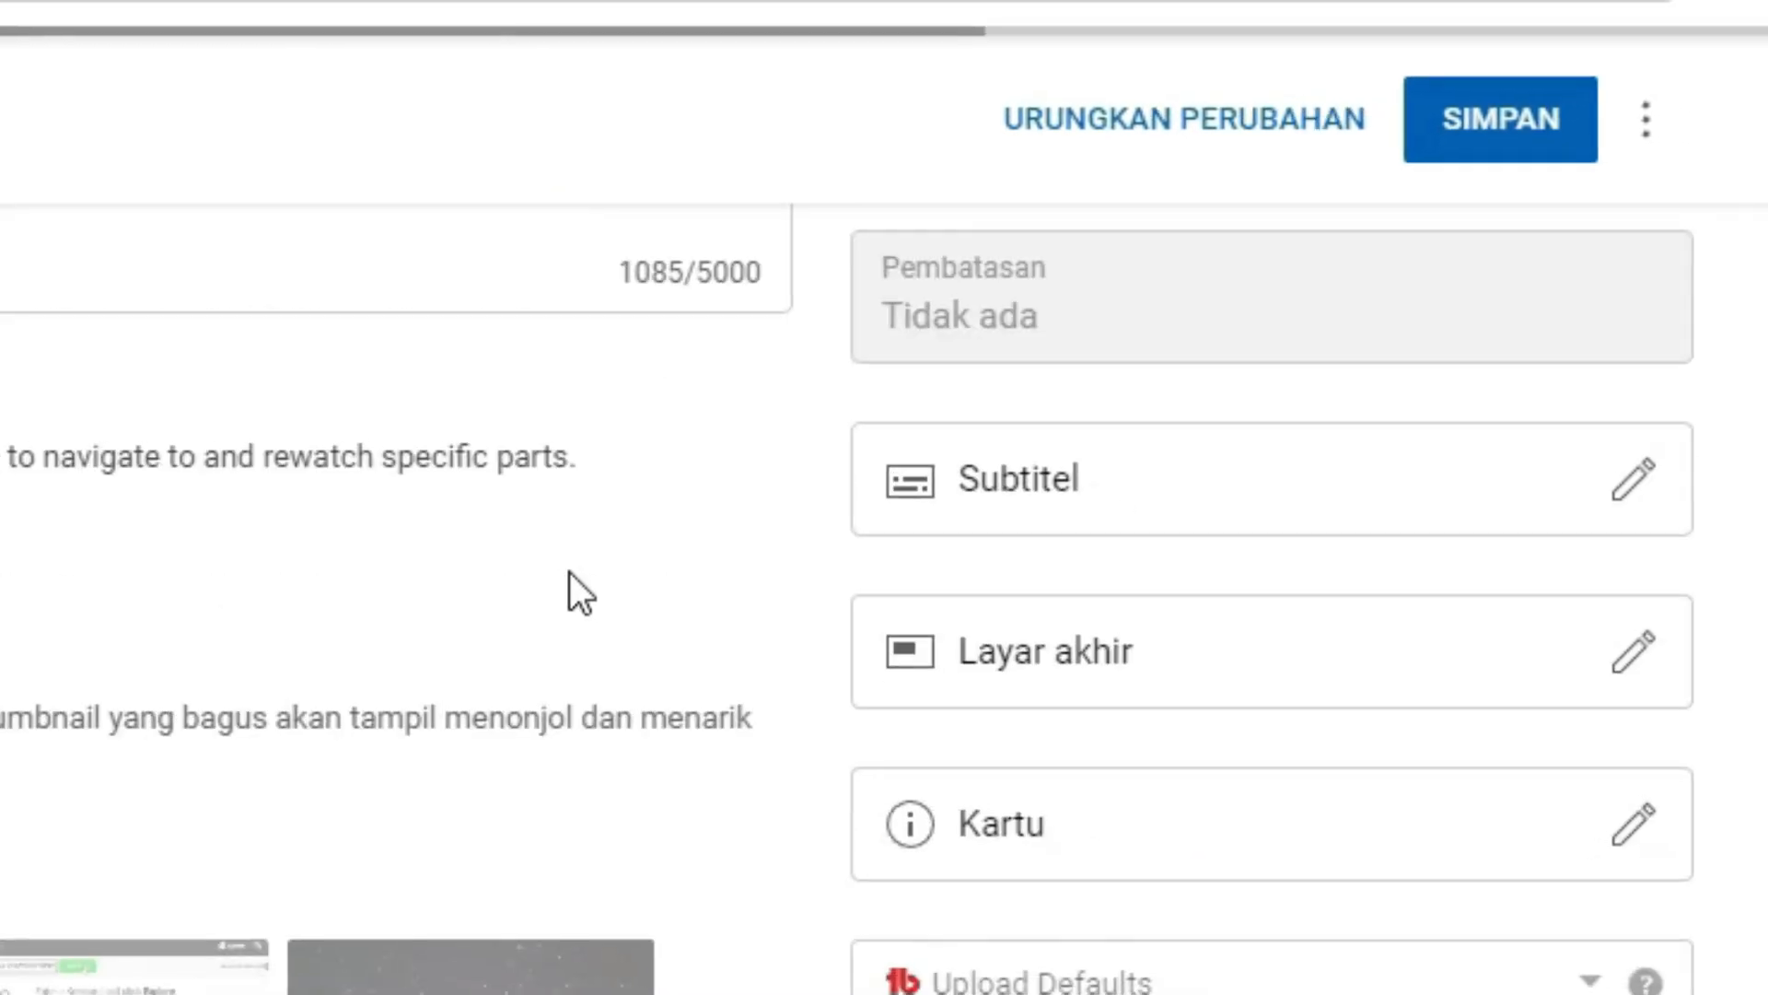
scroll(594, 571, up, 10)
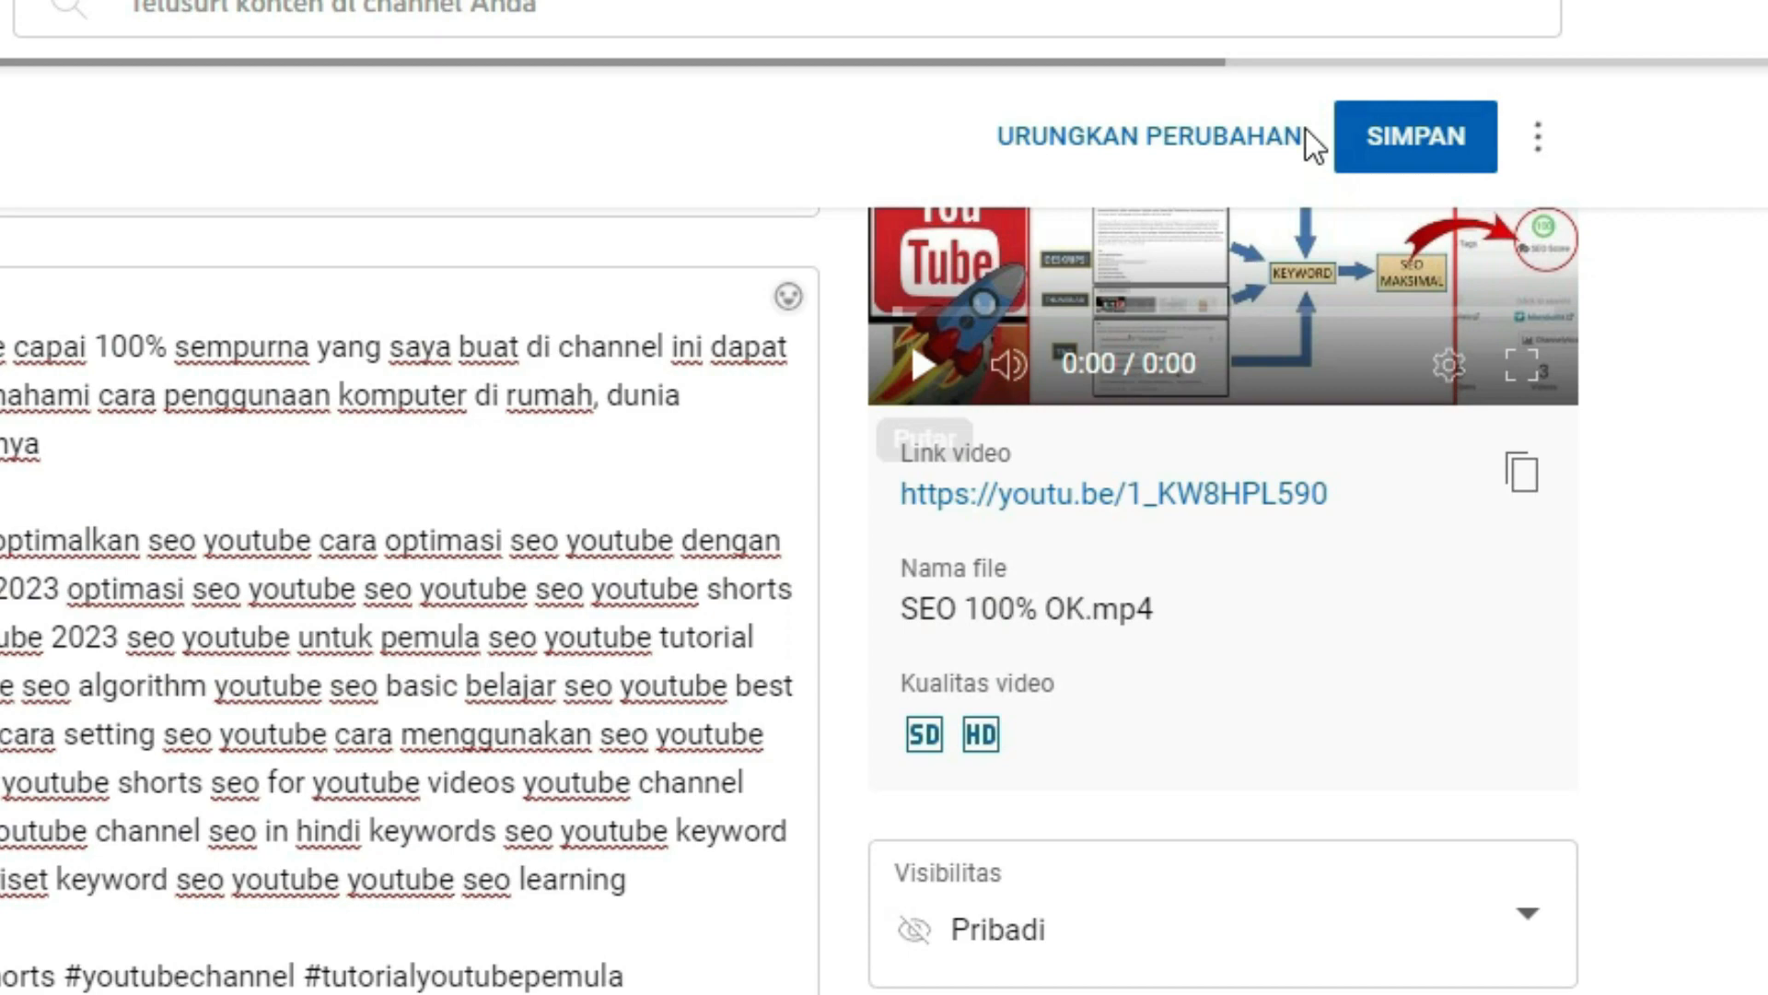
click(1442, 157)
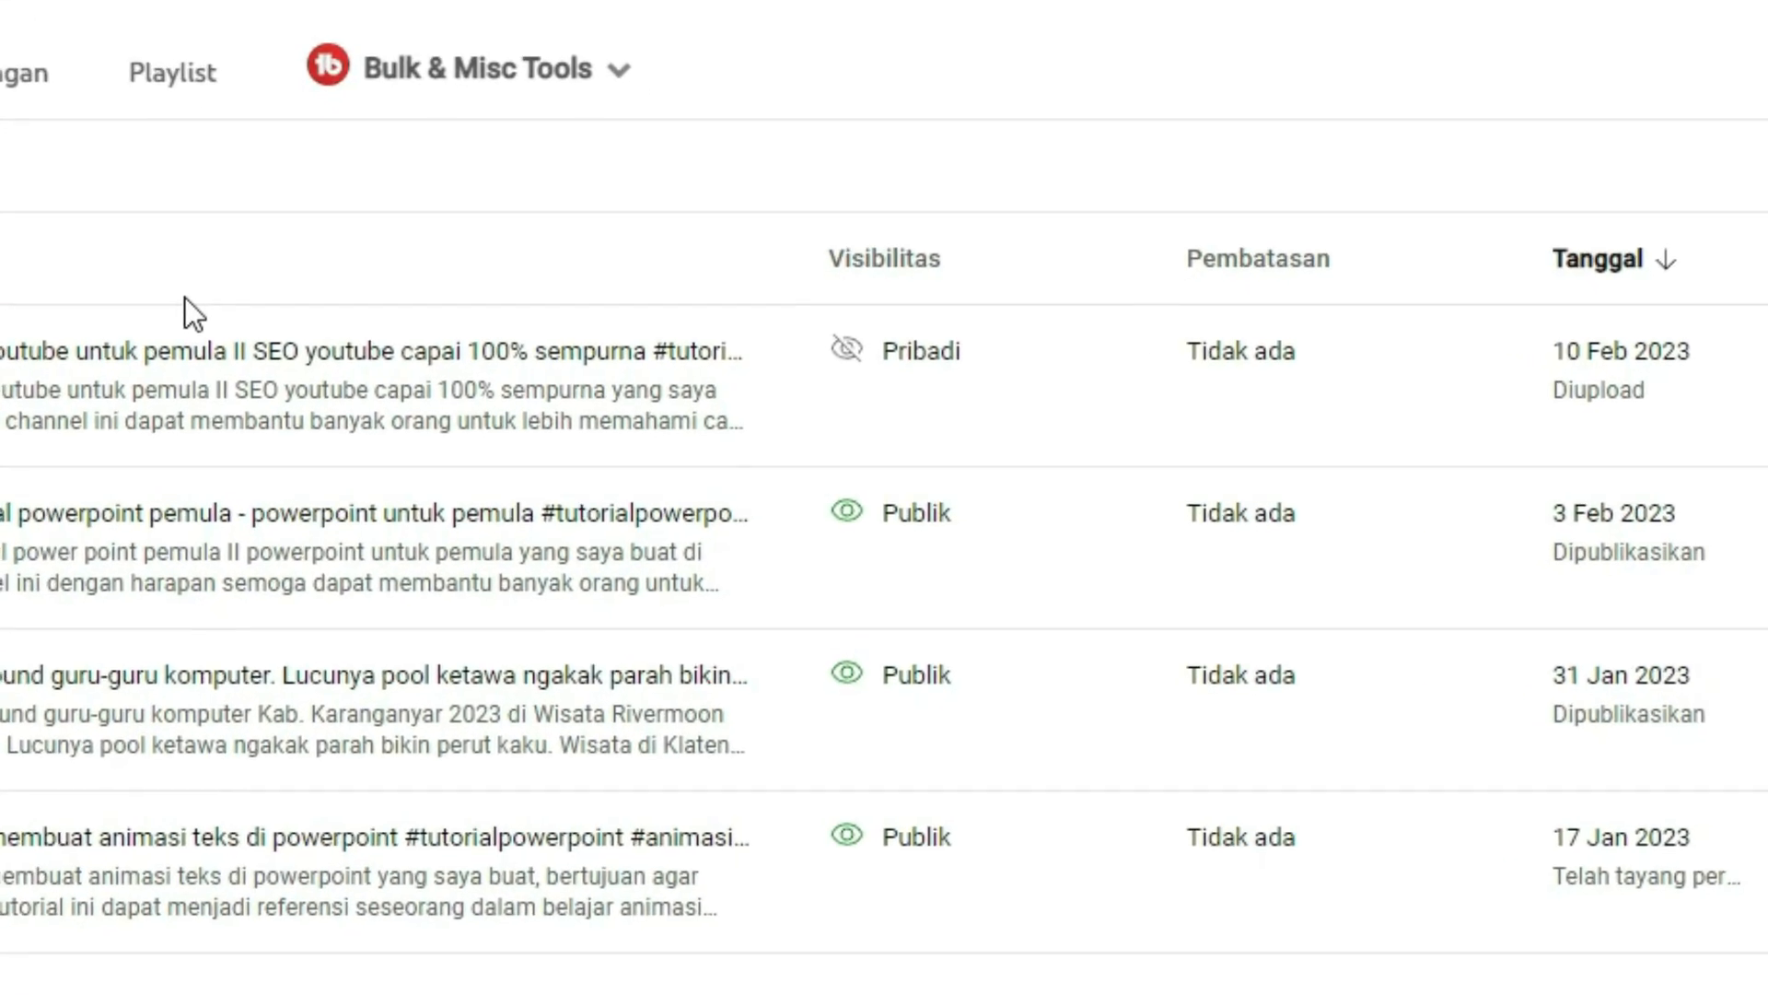
Step: Change the newly uploaded SEO video's visibility to Publik in the channel content list and publish it
mouse_move(1018, 342)
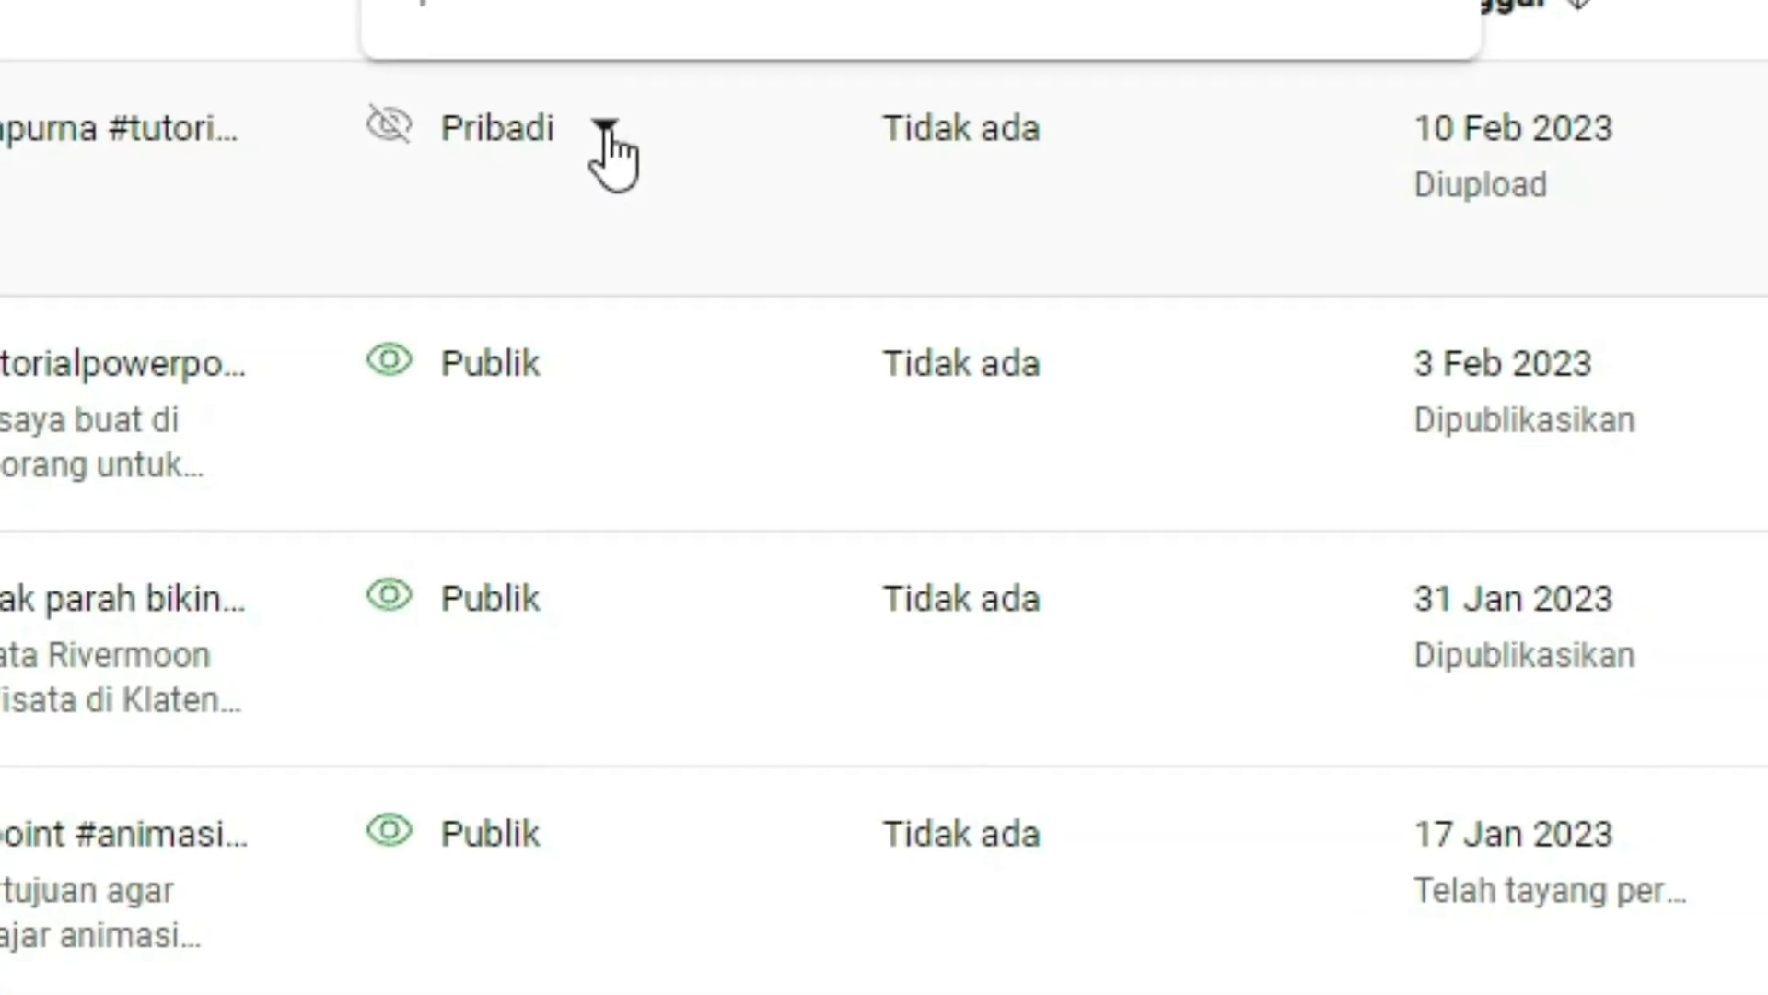
click(605, 128)
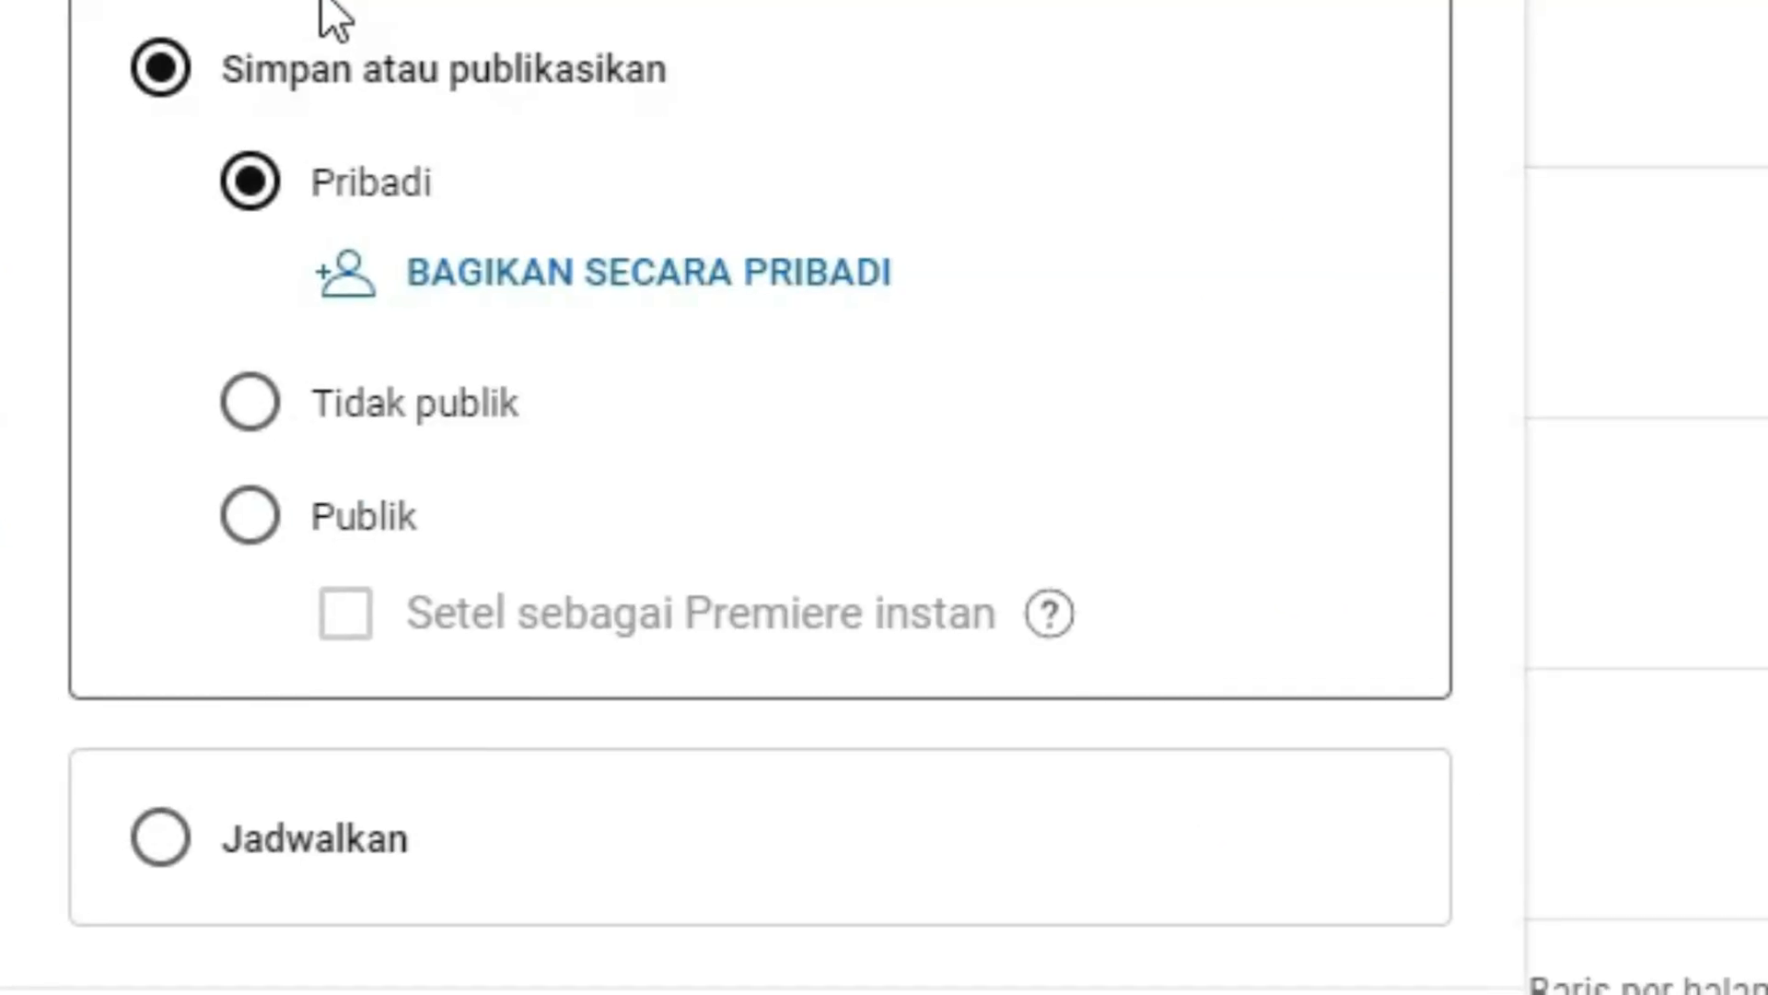
click(338, 515)
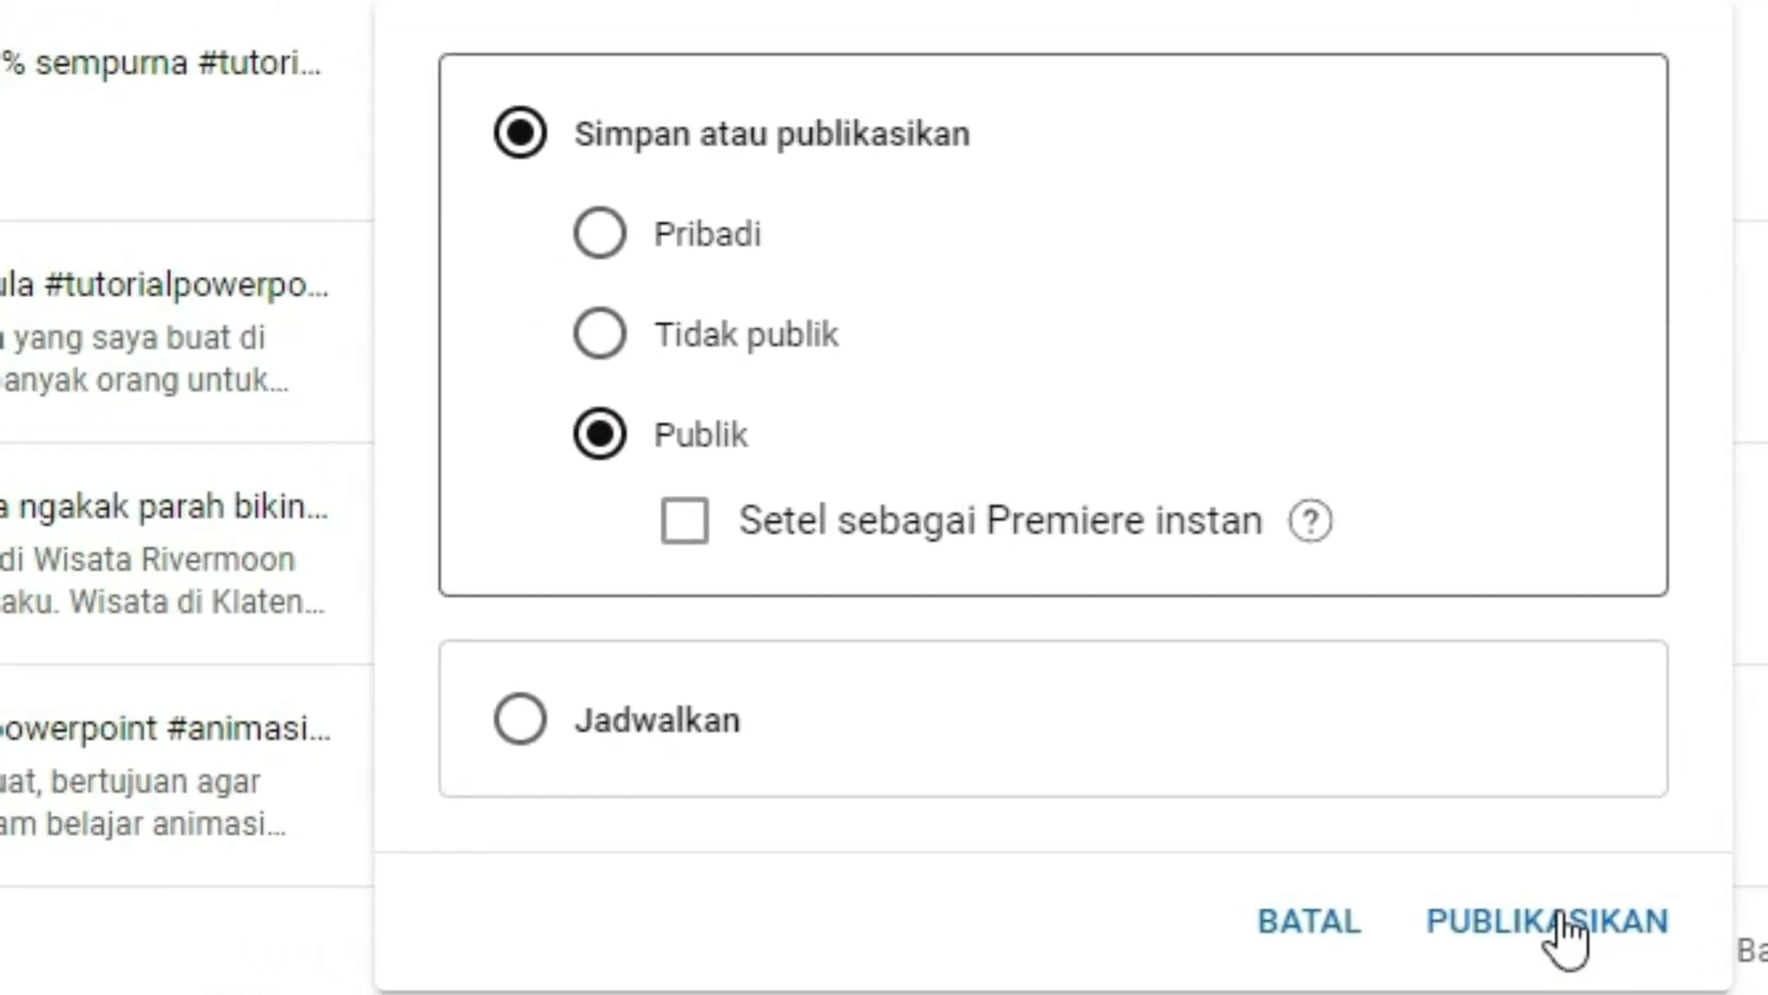
click(1564, 924)
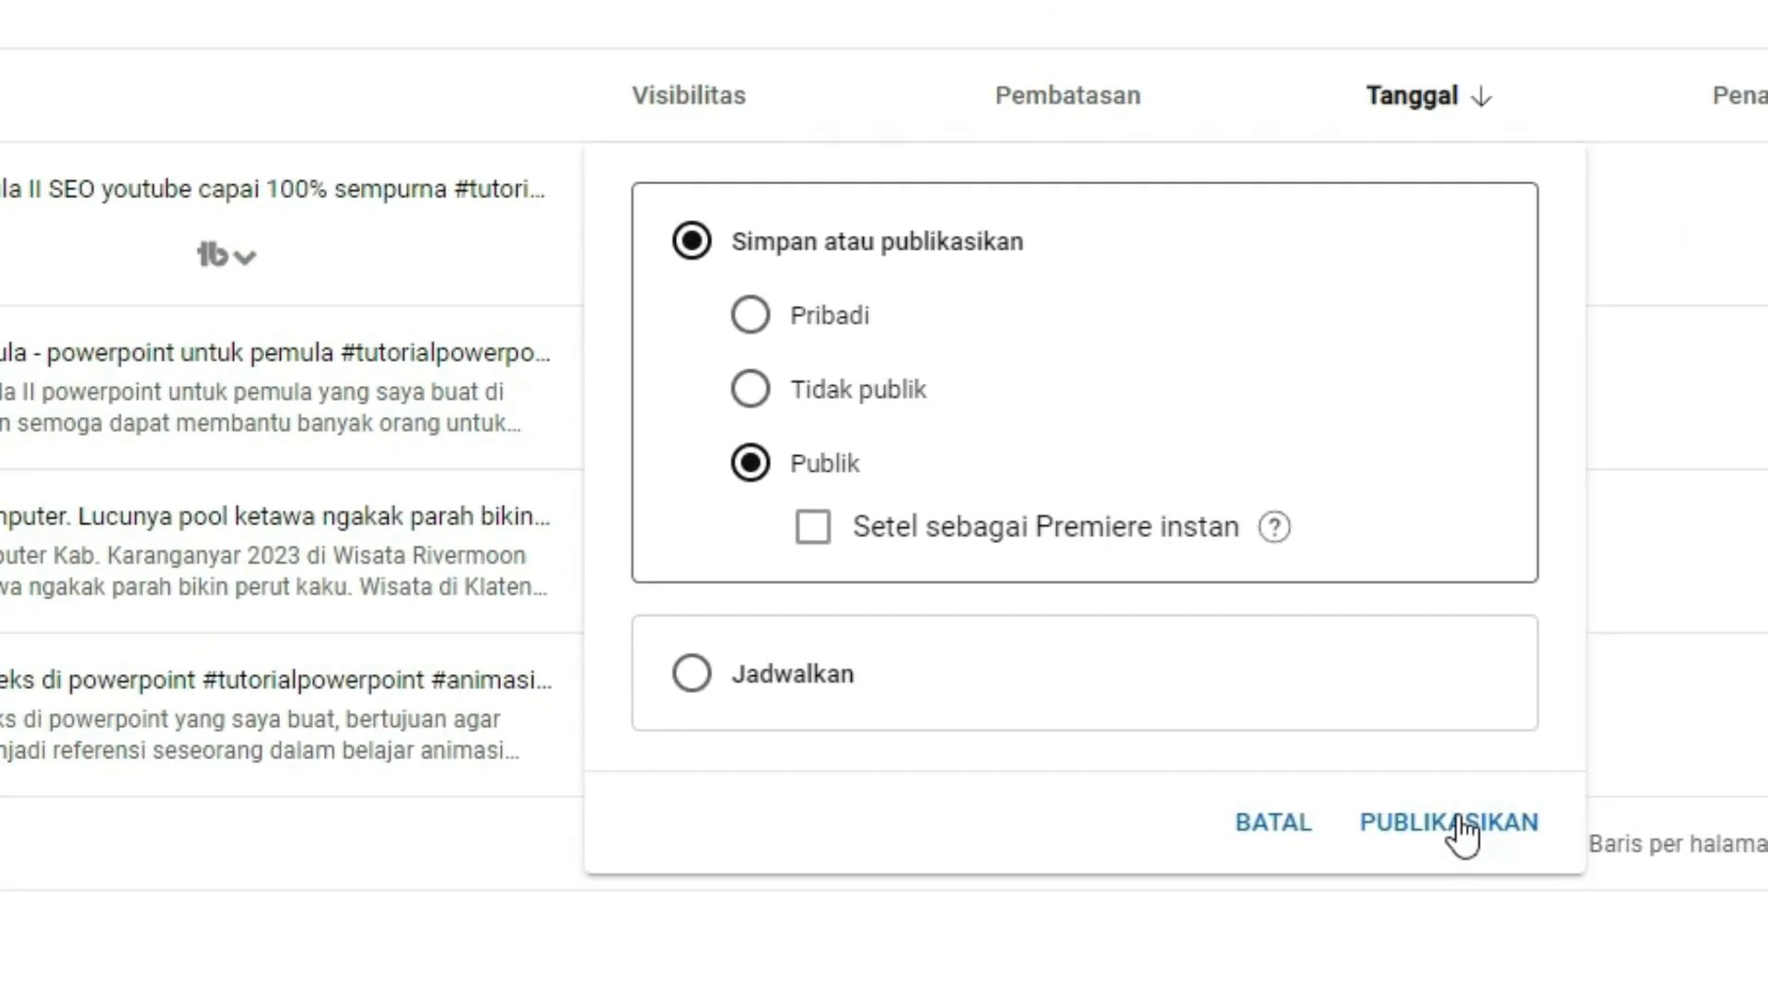